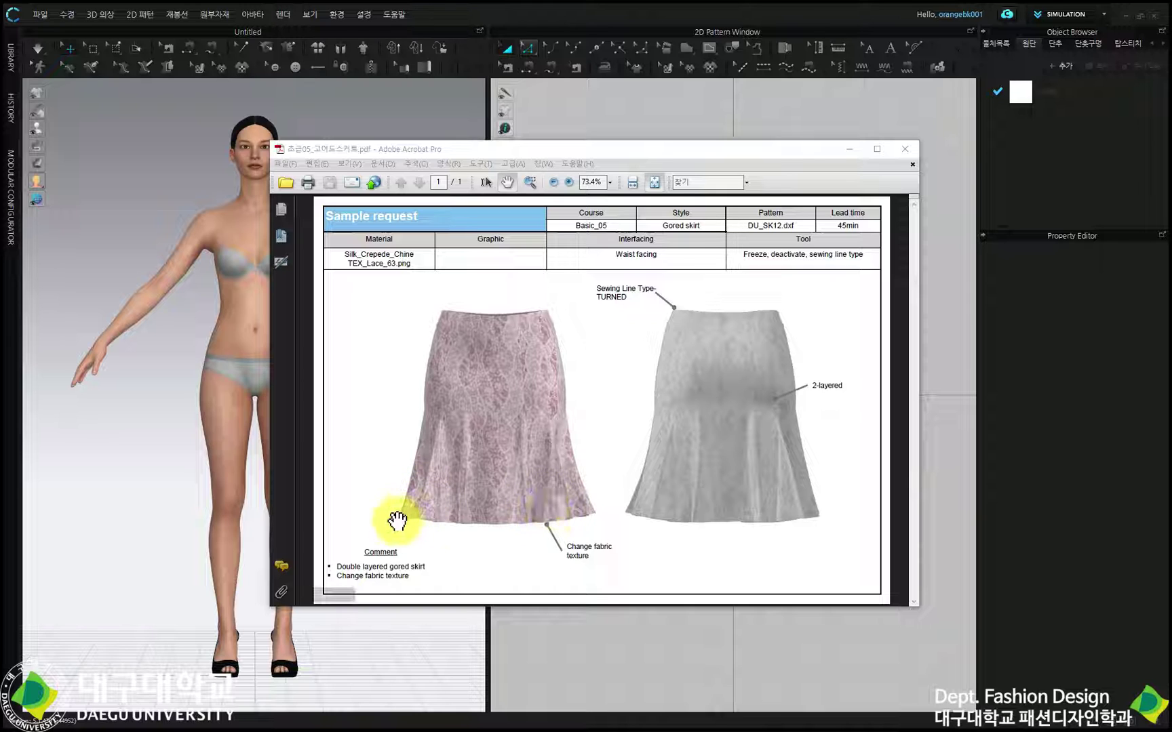
# - Import the DU_SK12 DXF pattern using the Open load type, automatic scaling, no rotation and pattern annotations
pyautogui.click(851, 149)
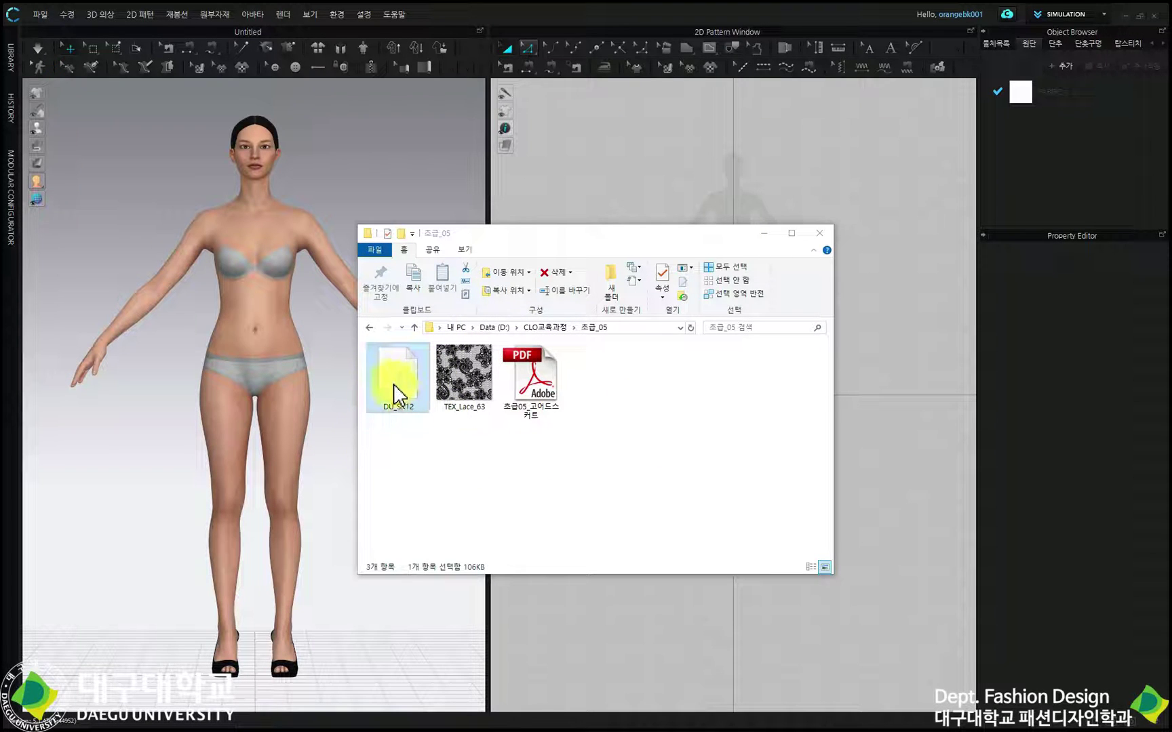
pyautogui.moveTo(388, 396); pyautogui.dragTo(577, 184)
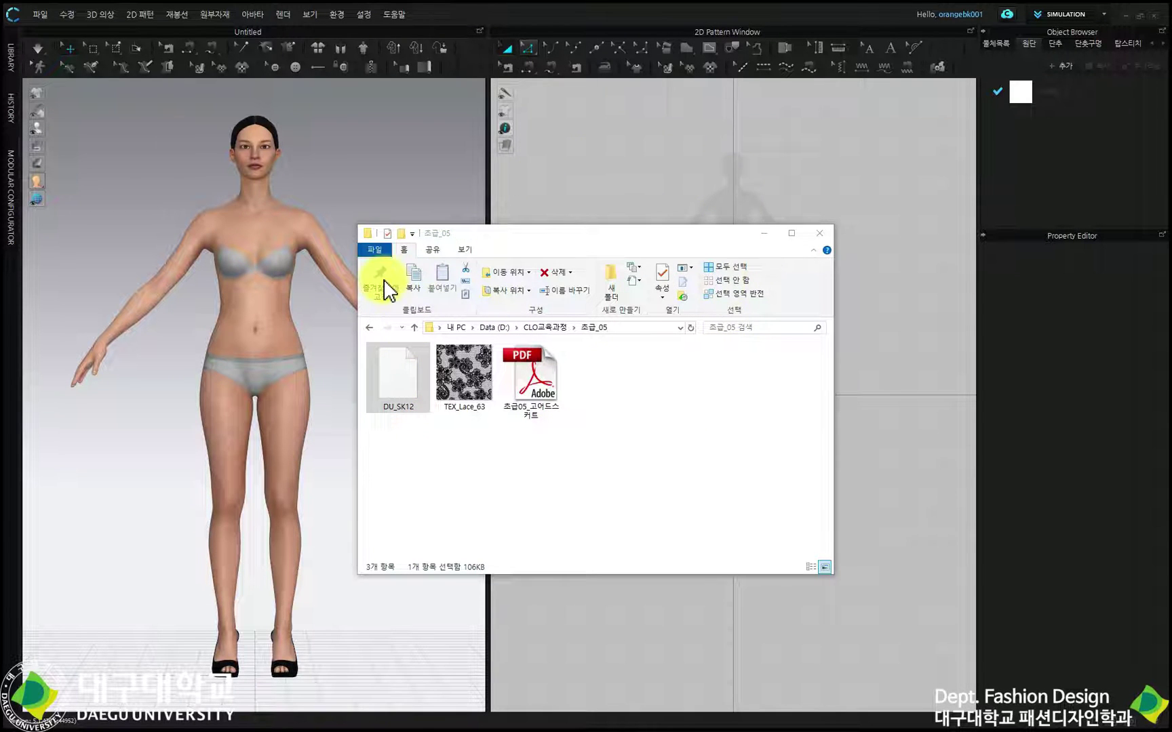
pyautogui.click(41, 15)
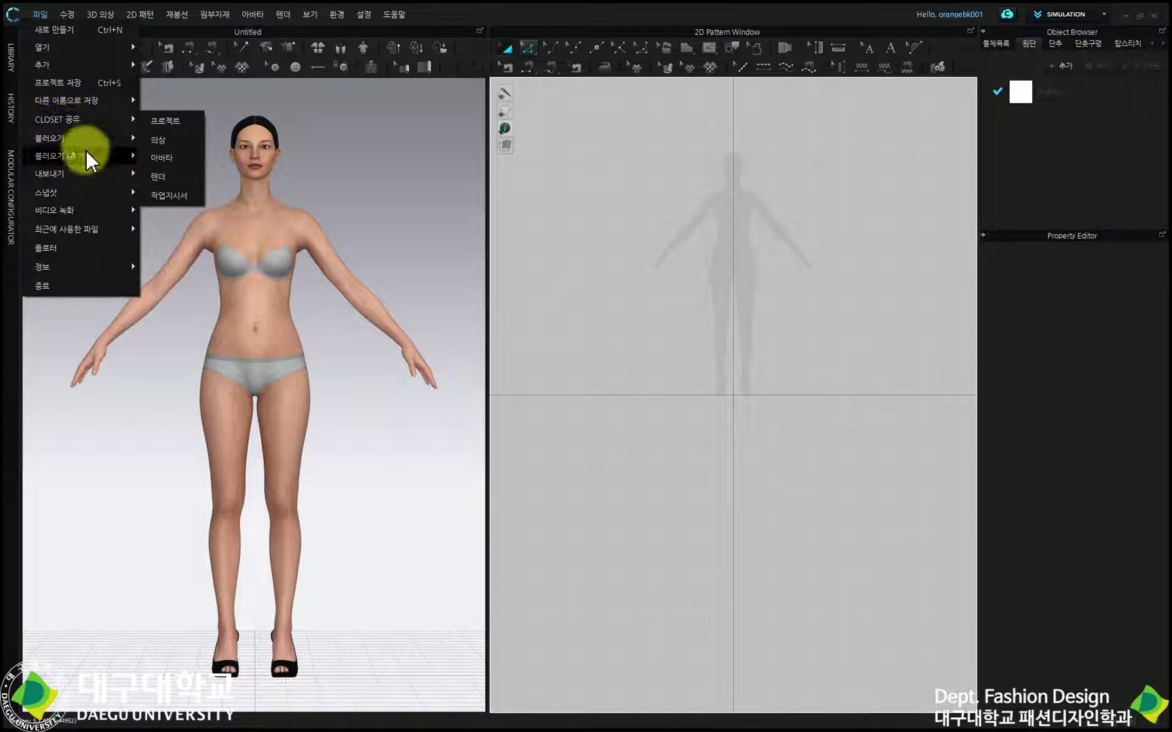
pyautogui.moveTo(95, 137)
pyautogui.click(156, 139)
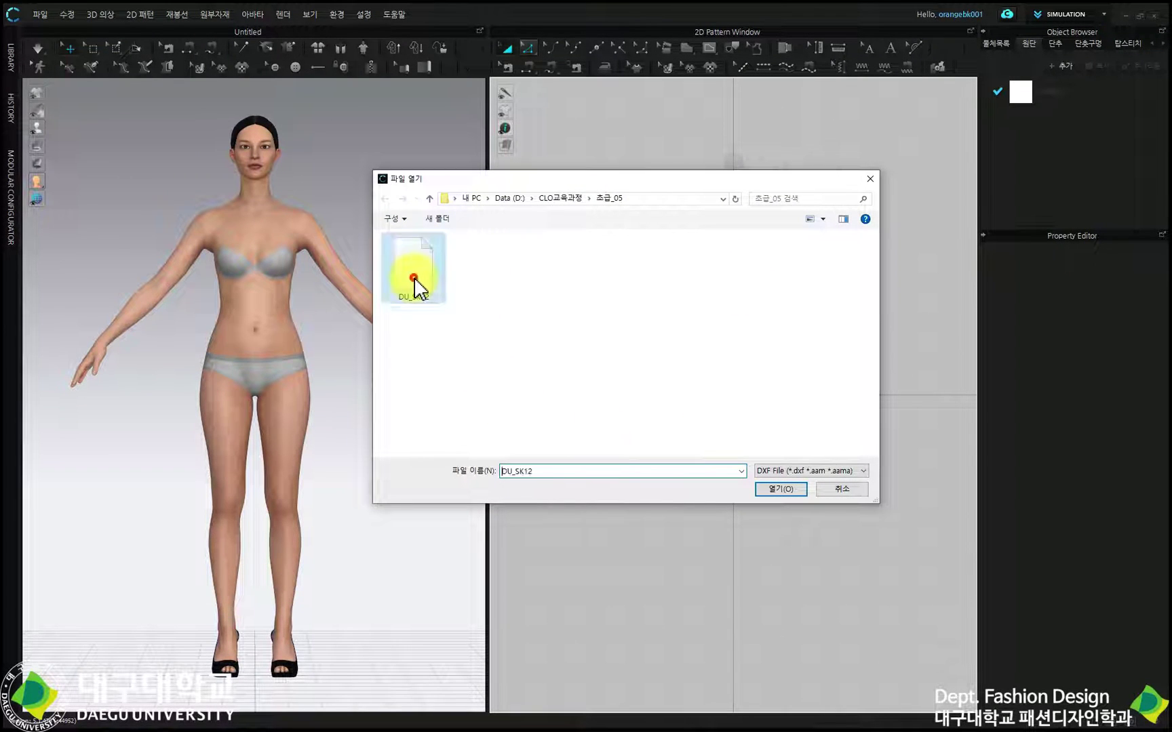
pyautogui.click(778, 489)
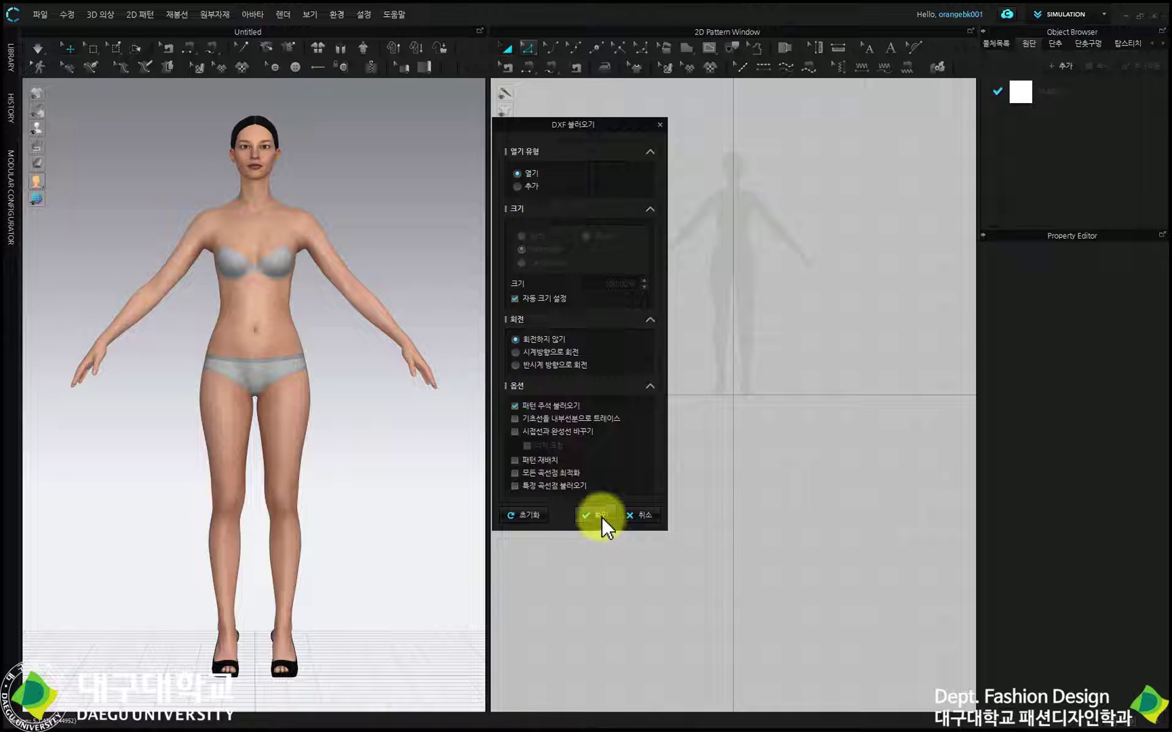
pyautogui.click(602, 516)
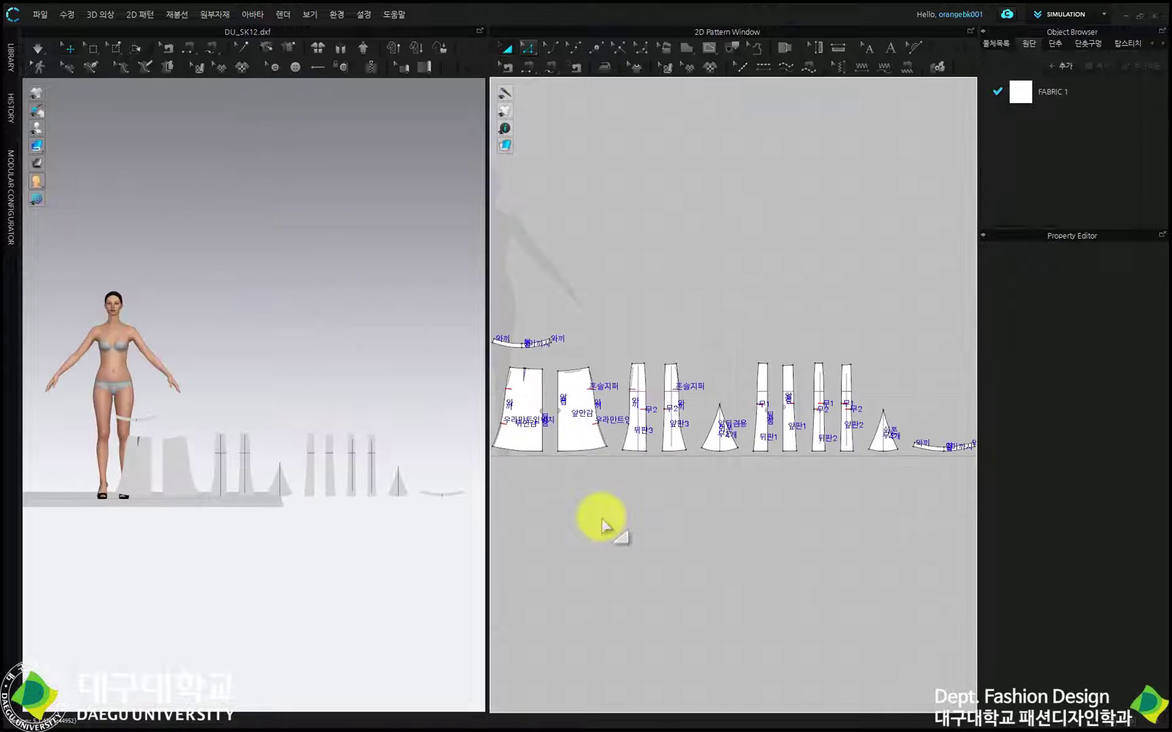
# - Move the eight narrow gore and triangular godet pieces together to the empty area above the lining pieces
pyautogui.click(820, 384)
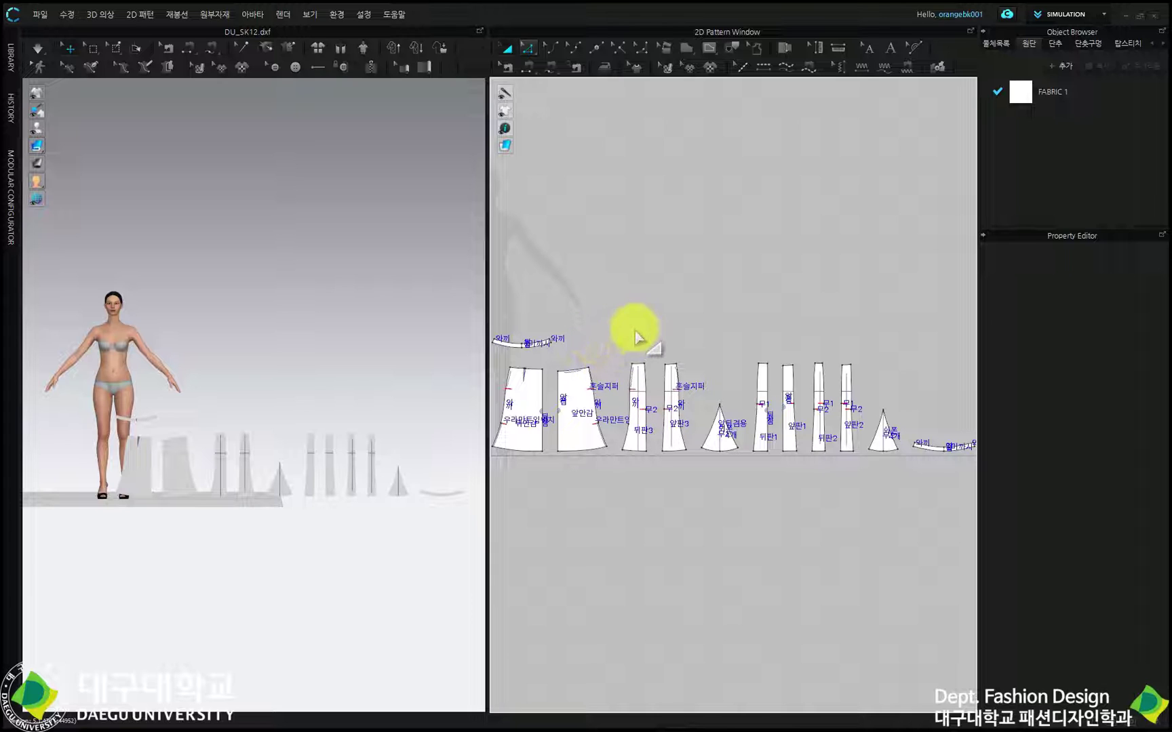
pyautogui.click(630, 444)
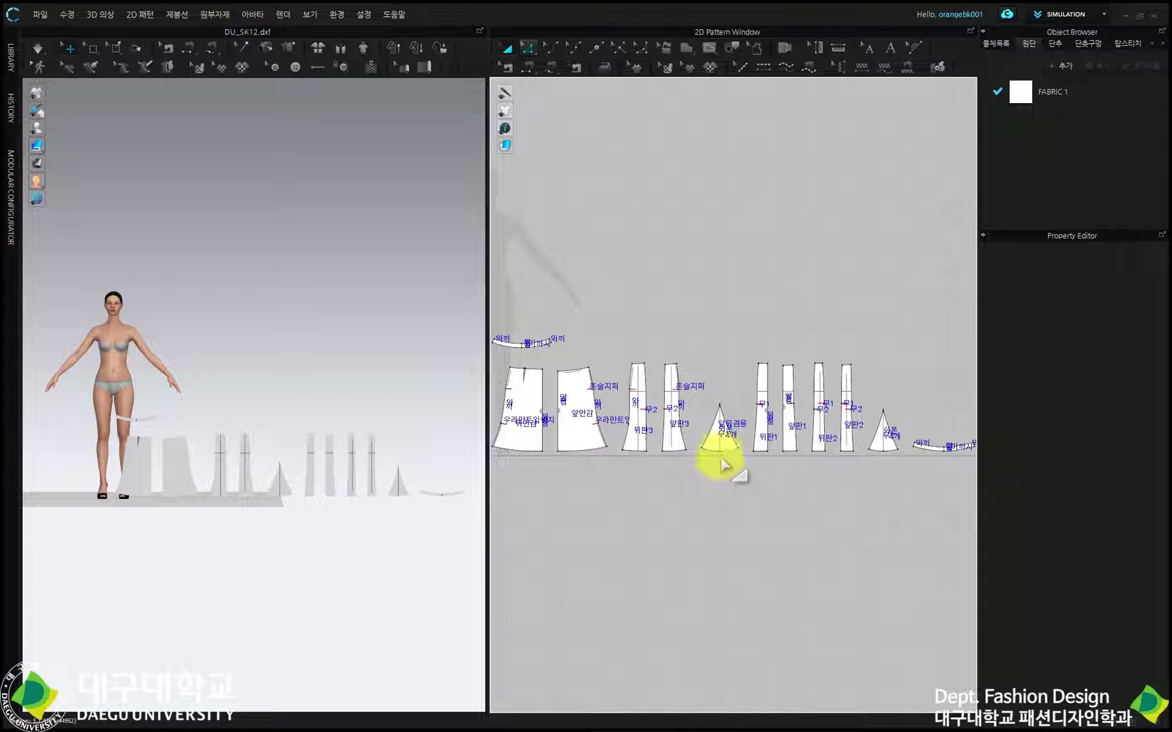
pyautogui.moveTo(611, 282); pyautogui.dragTo(940, 502)
pyautogui.moveTo(789, 382); pyautogui.dragTo(804, 134)
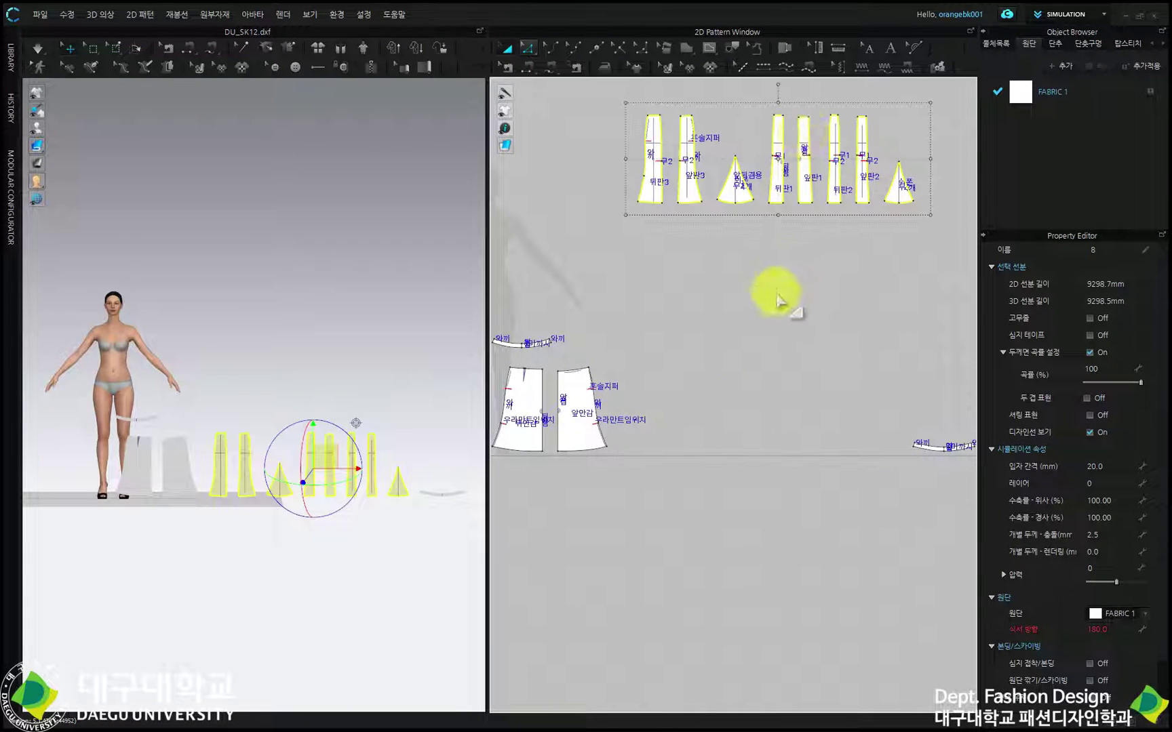
pyautogui.click(714, 337)
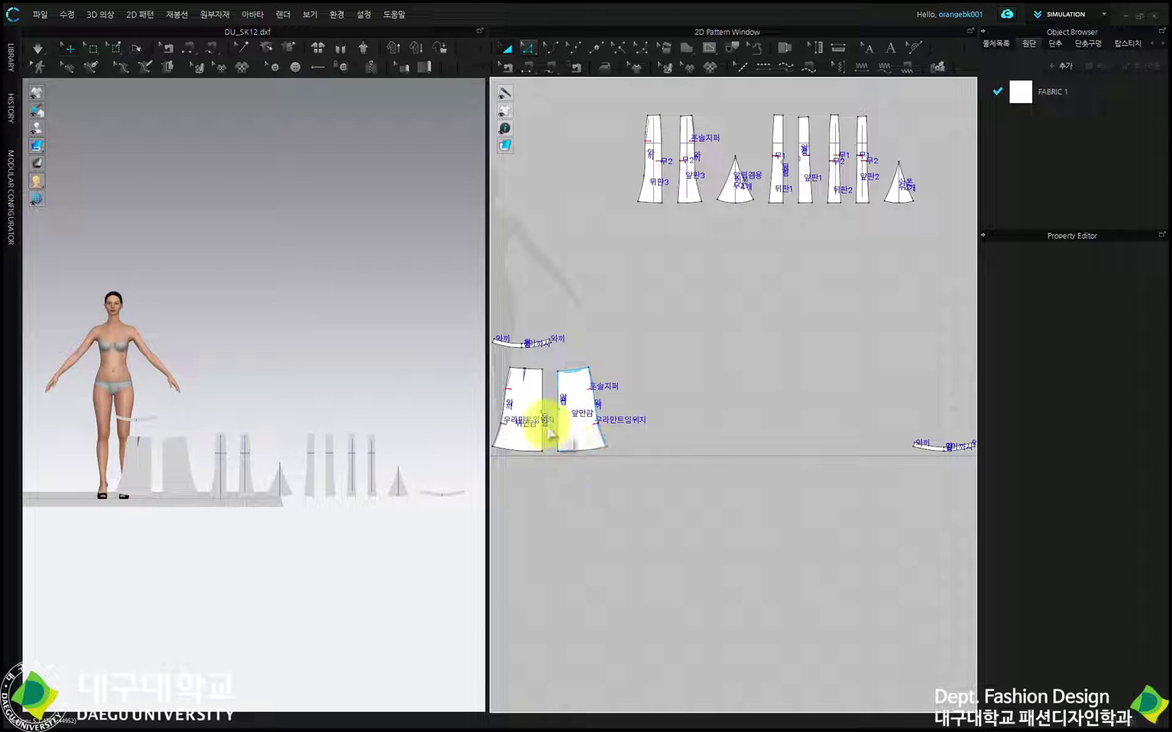
# - Bring over the front waist facing and place the front lining beneath it, aligning the lining's centre edge with the facing's centre
pyautogui.moveTo(939, 453); pyautogui.dragTo(591, 337)
pyautogui.scroll(3, 558, 387)
pyautogui.scroll(2, 571, 393)
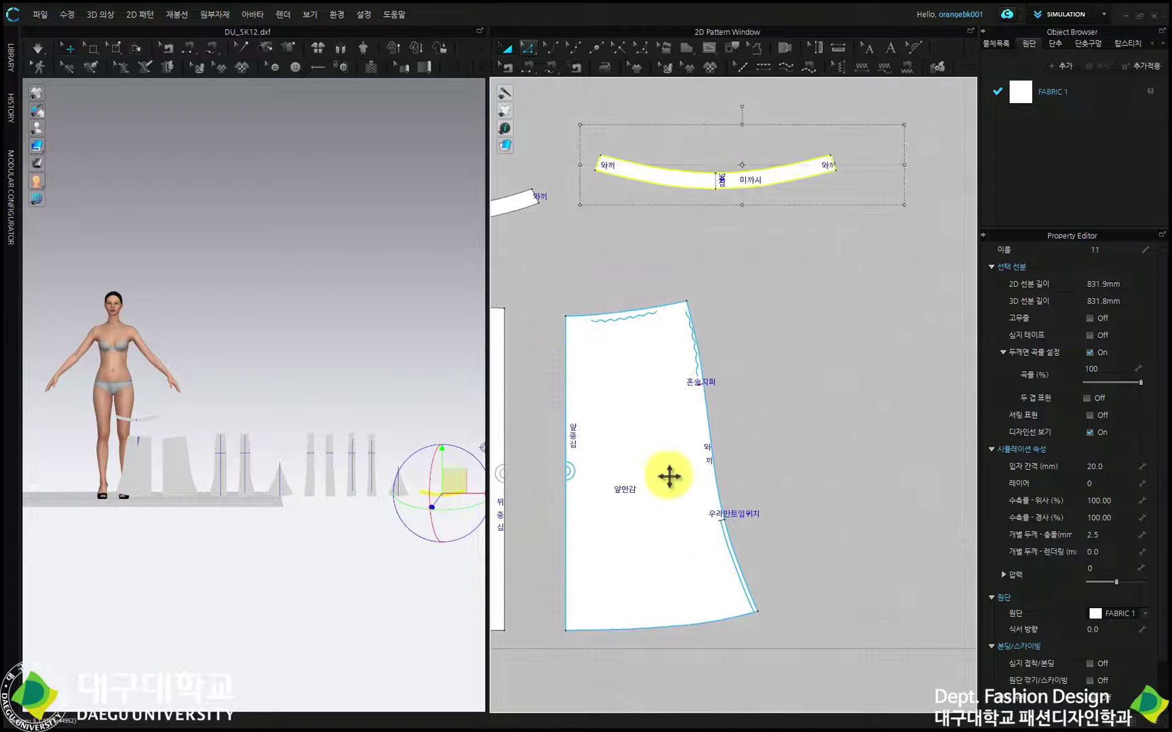
pyautogui.moveTo(624, 412); pyautogui.dragTo(724, 177)
pyautogui.scroll(4, 692, 181)
pyautogui.scroll(-3, 718, 175)
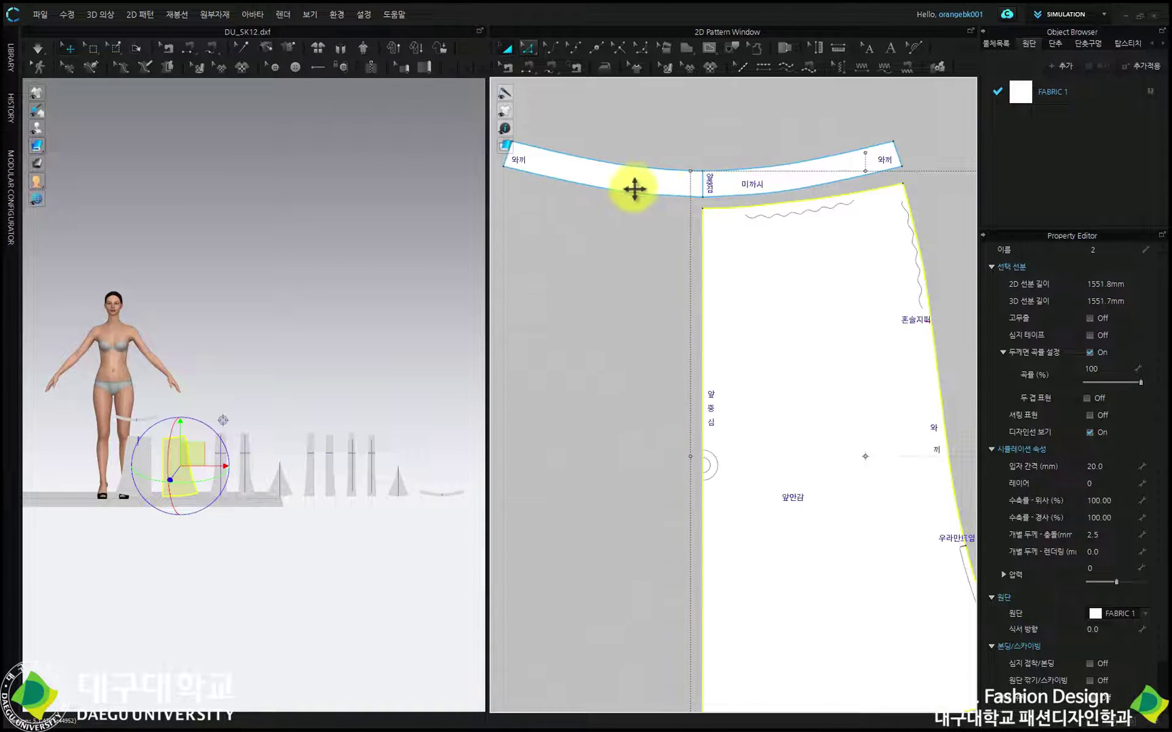
pyautogui.click(633, 186)
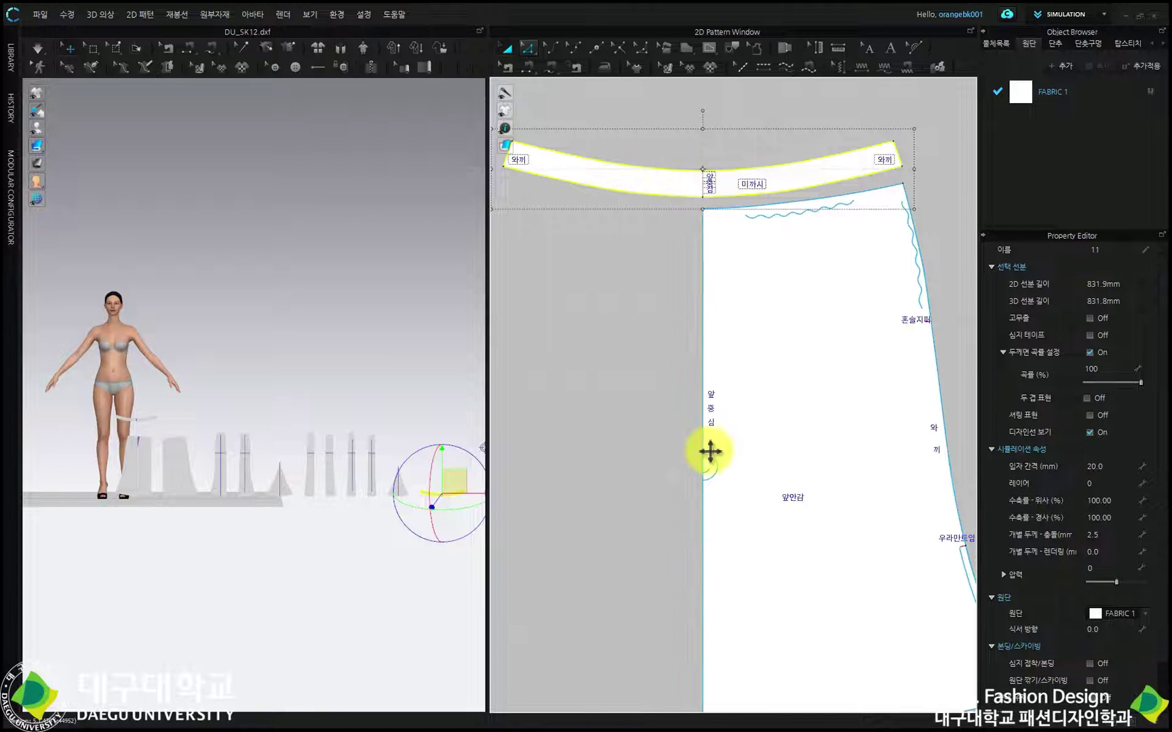
pyautogui.scroll(-5, 693, 470)
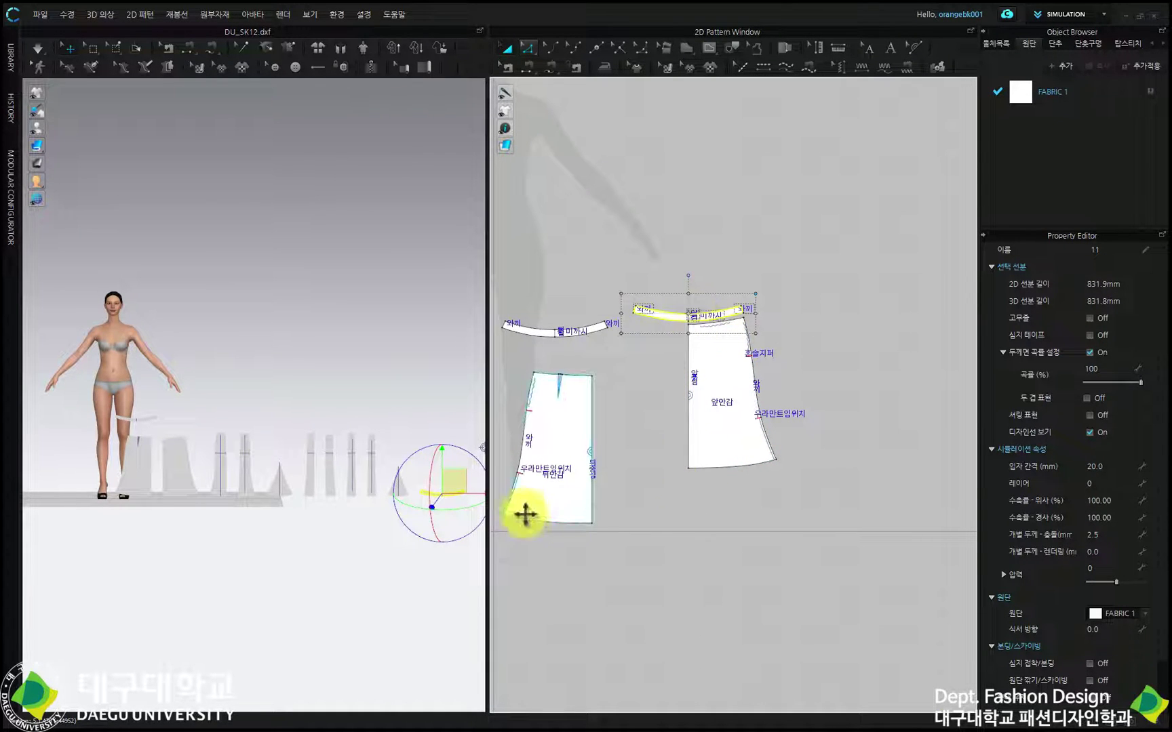
# - Place the back lining beside the front lining and position the back waist facing above it, aligned at centre back
pyautogui.moveTo(567, 511); pyautogui.dragTo(865, 459)
pyautogui.moveTo(587, 330); pyautogui.dragTo(916, 307)
pyautogui.scroll(4, 902, 319)
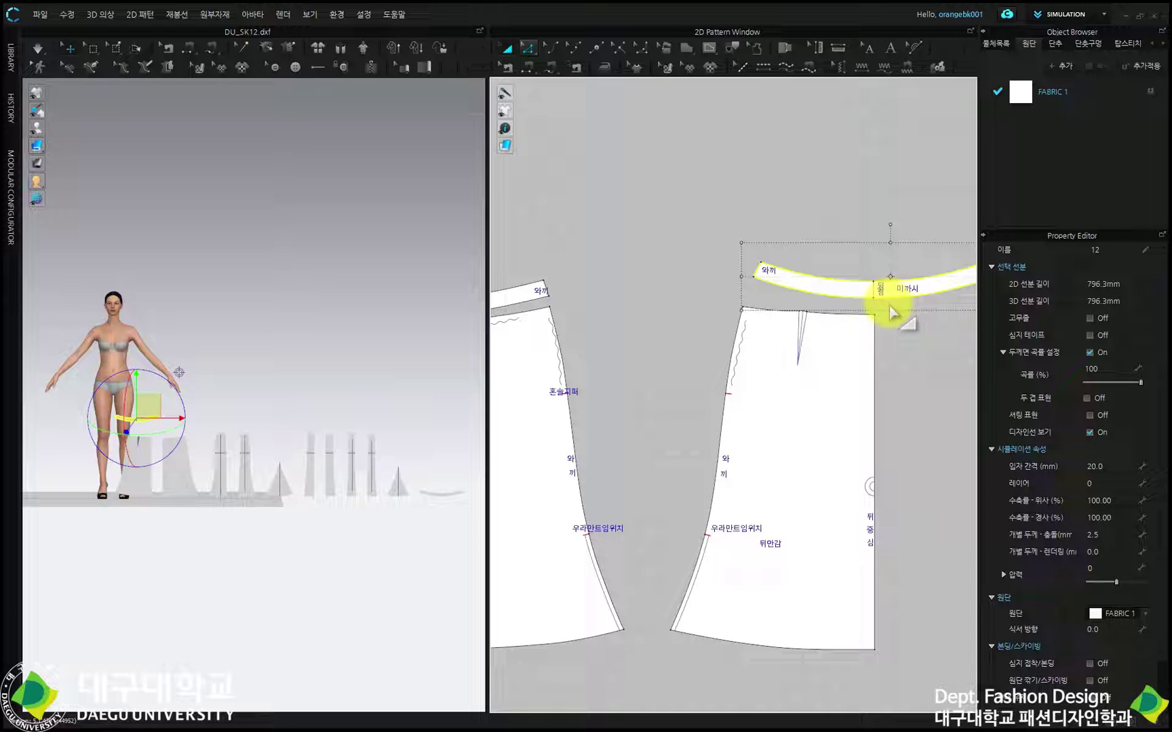
# - Make symmetric copies, with pattern and sewing linked, of the front and back lining panels, joining the front halves at centre front
pyautogui.click(855, 414)
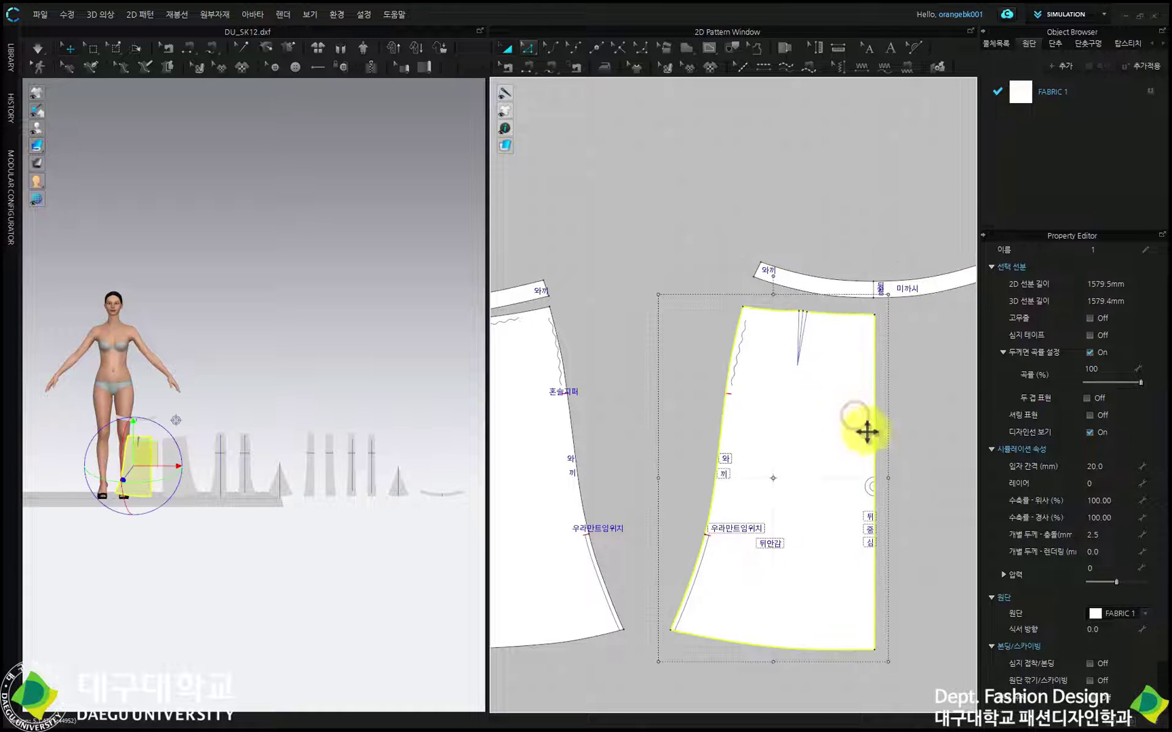
pyautogui.scroll(-2, 886, 393)
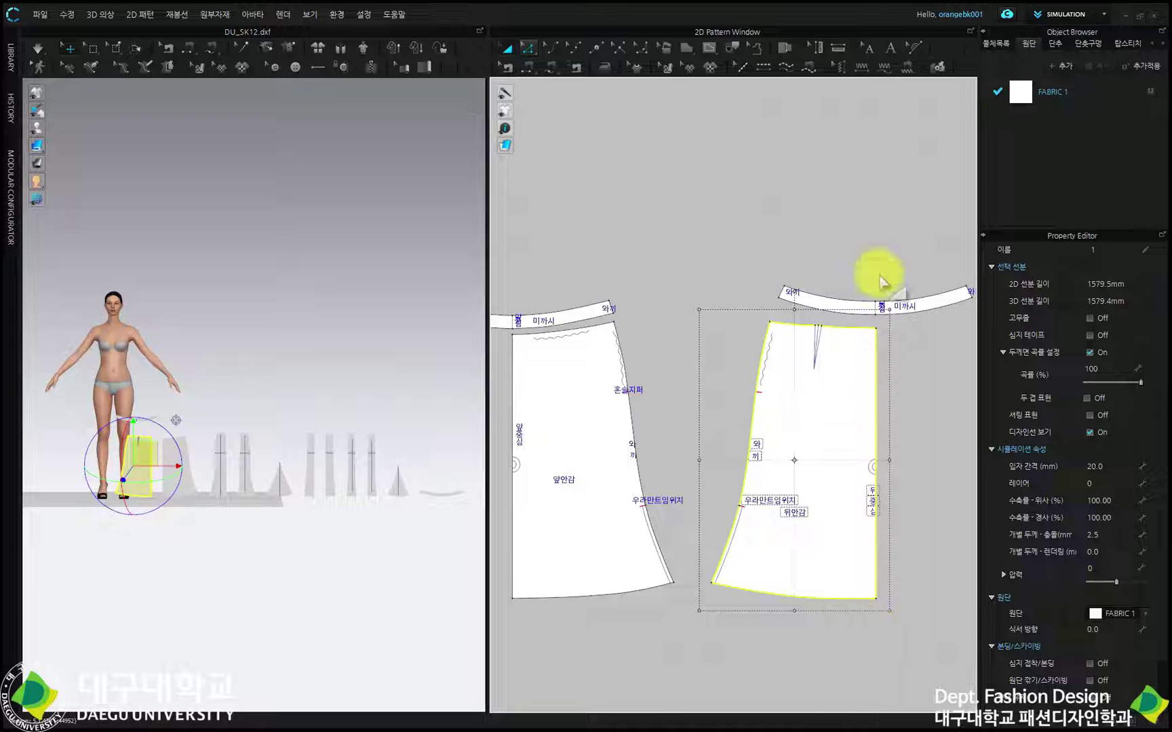
pyautogui.scroll(-2, 864, 395)
pyautogui.moveTo(674, 438); pyautogui.dragTo(712, 338, button='middle')
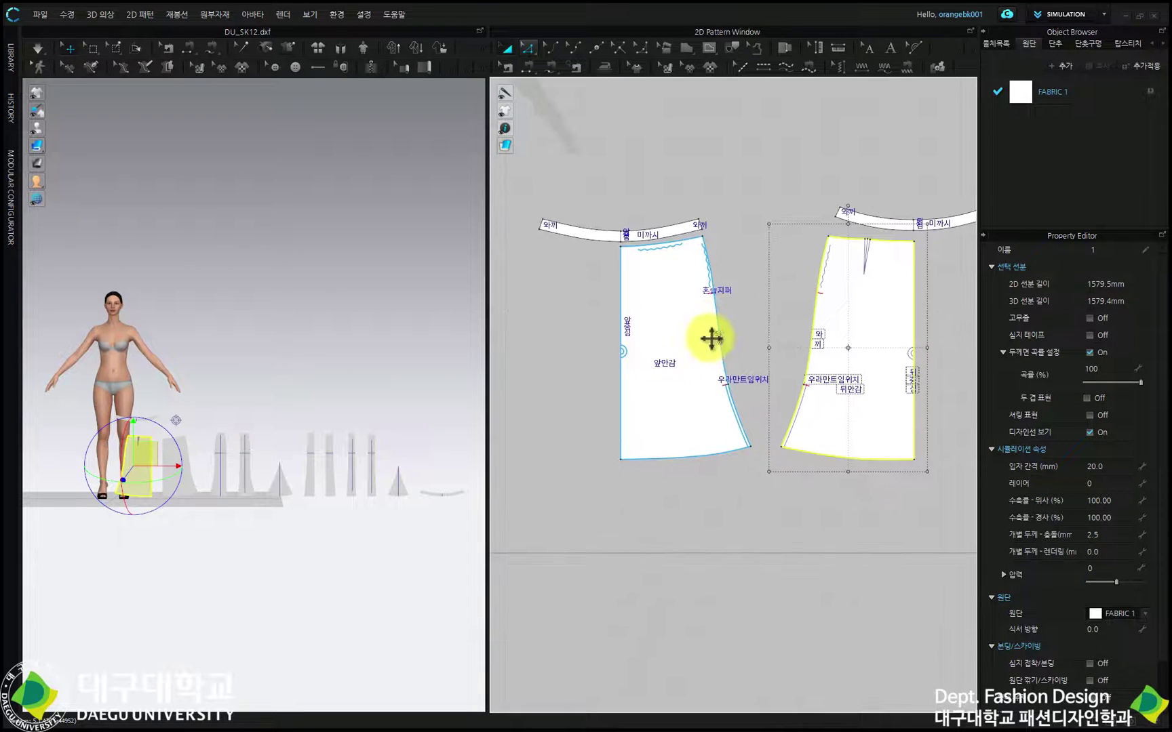
pyautogui.keyDown('shift'); pyautogui.click(664, 421); pyautogui.keyUp('shift')
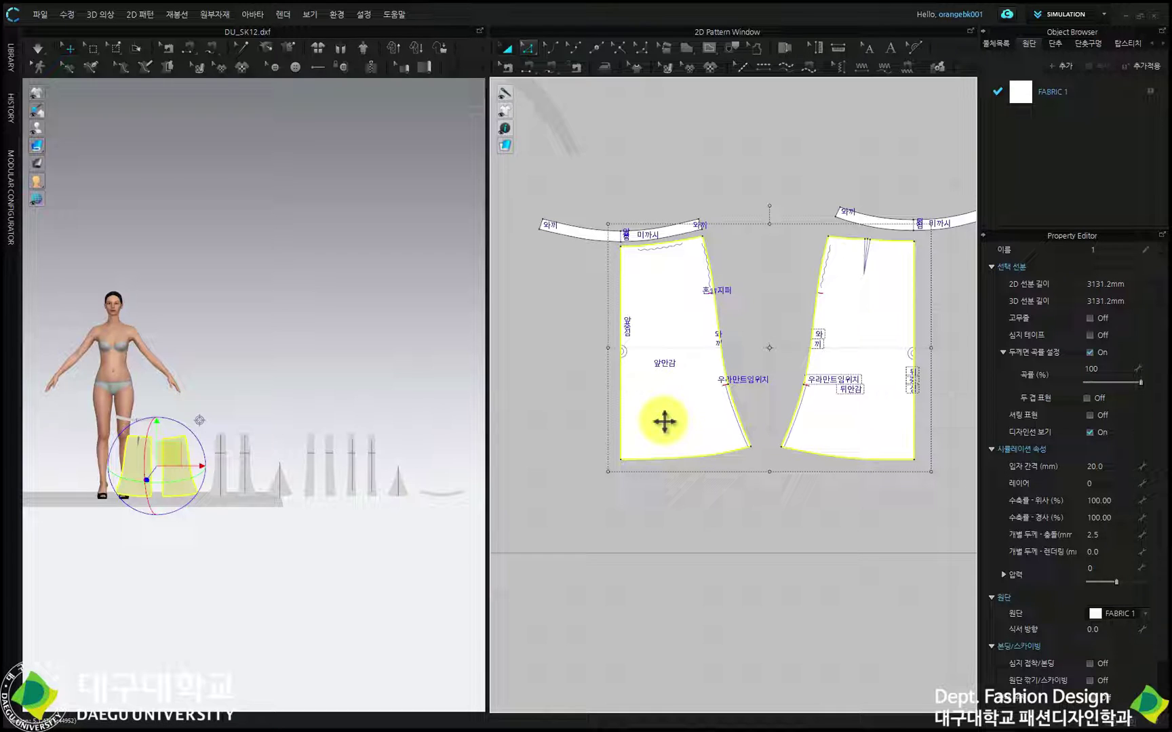
pyautogui.rightClick(685, 331)
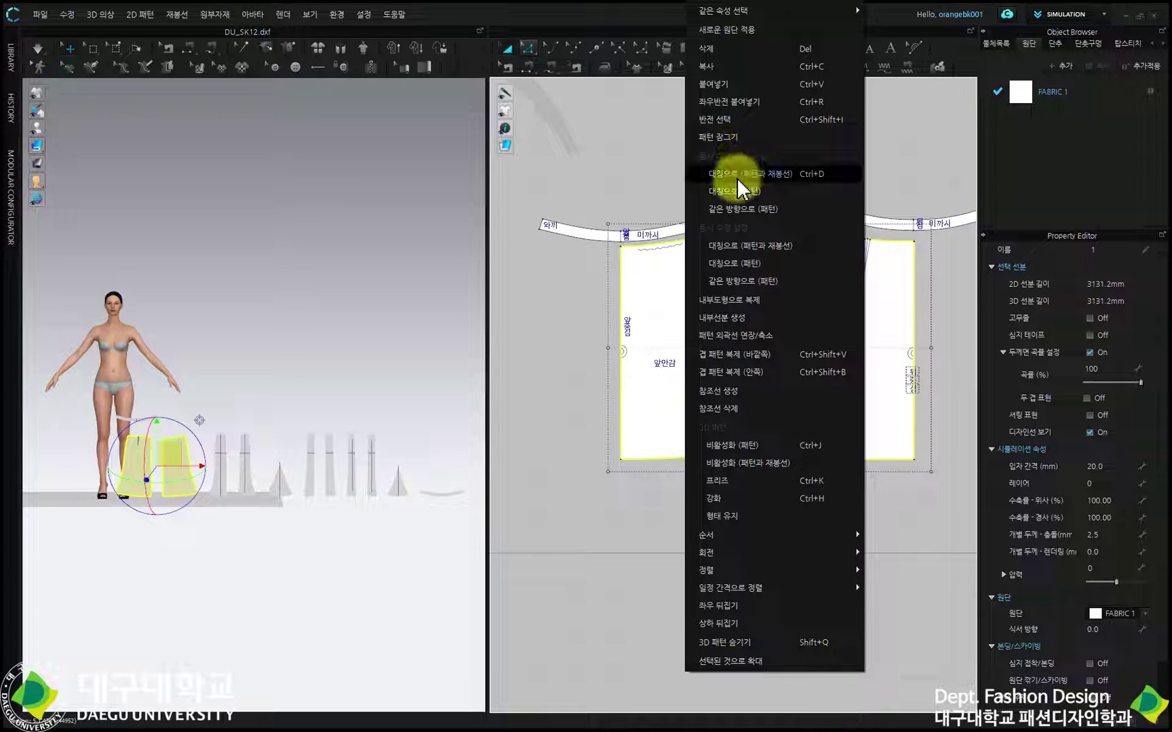
pyautogui.click(739, 178)
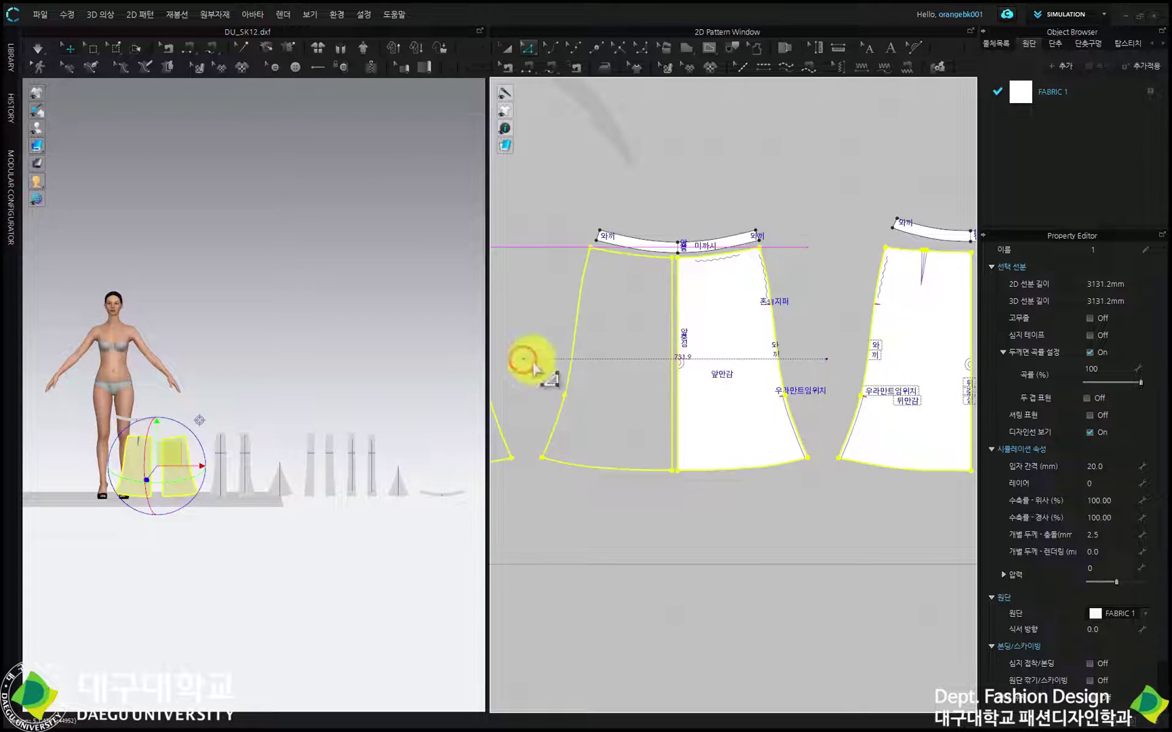
pyautogui.click(524, 359)
pyautogui.click(665, 343)
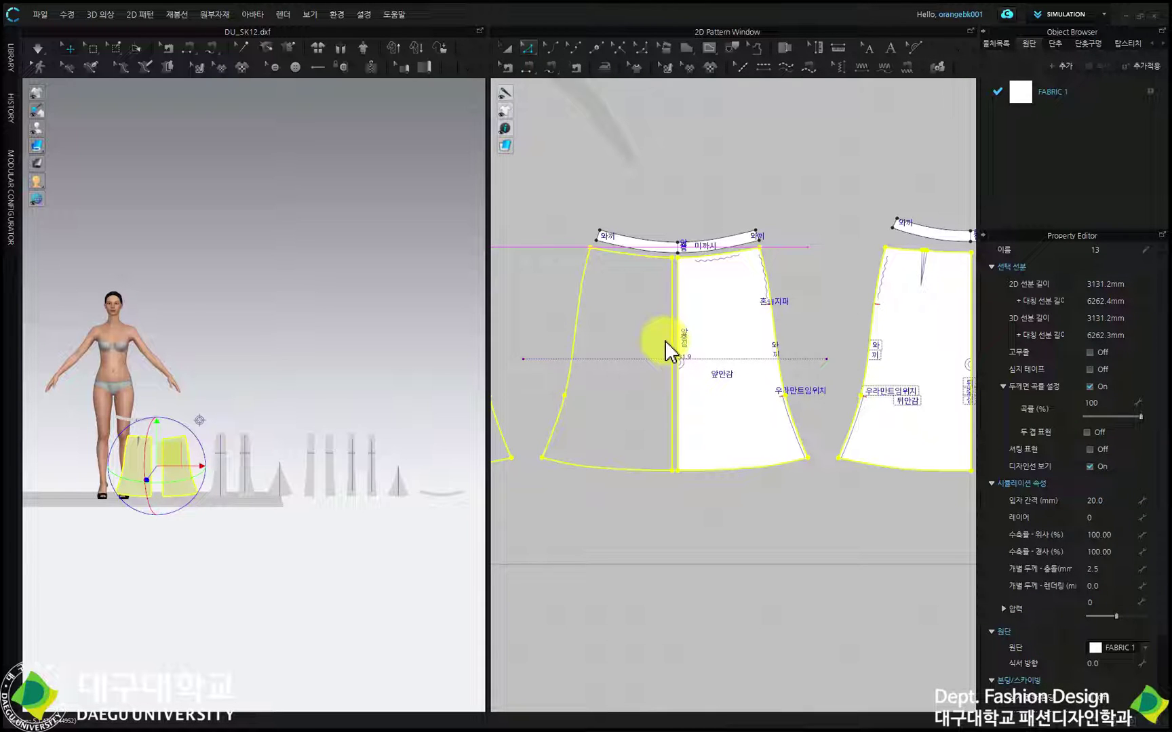
pyautogui.click(664, 340)
pyautogui.scroll(-3, 665, 340)
pyautogui.click(570, 226)
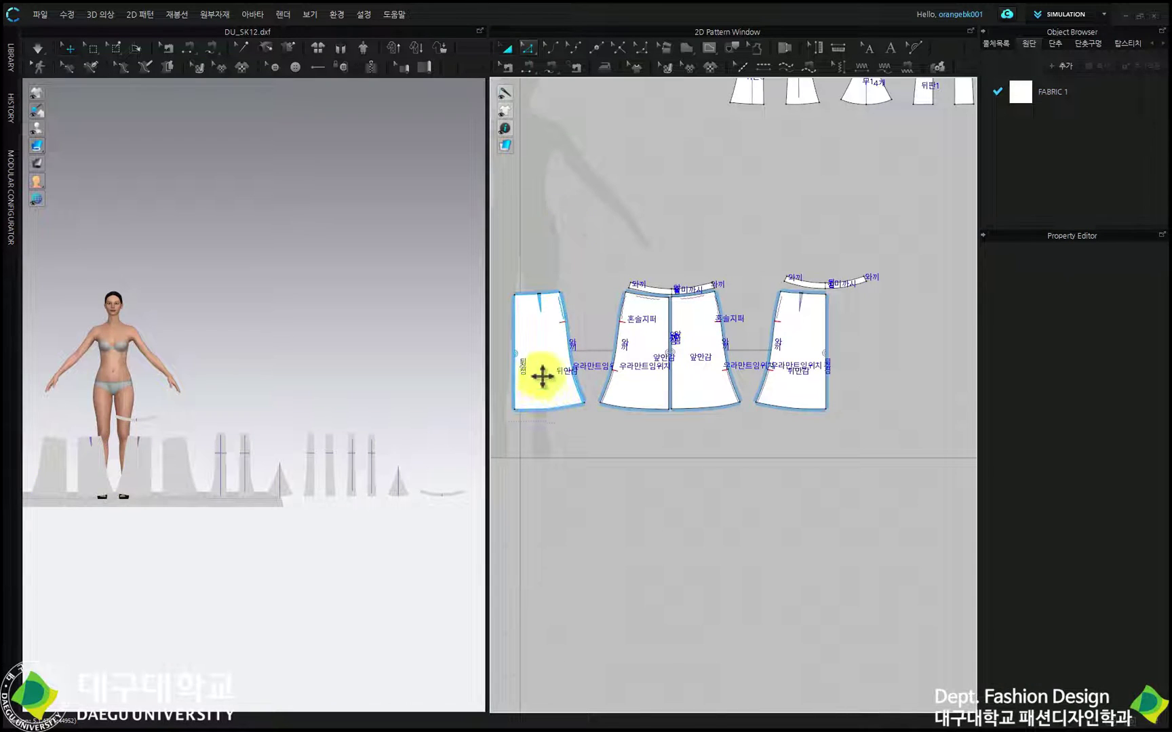
# - Move the mirrored back lining half against the centre-back edge of the original back lining panel
pyautogui.moveTo(541, 375); pyautogui.dragTo(861, 386)
pyautogui.scroll(3, 827, 305)
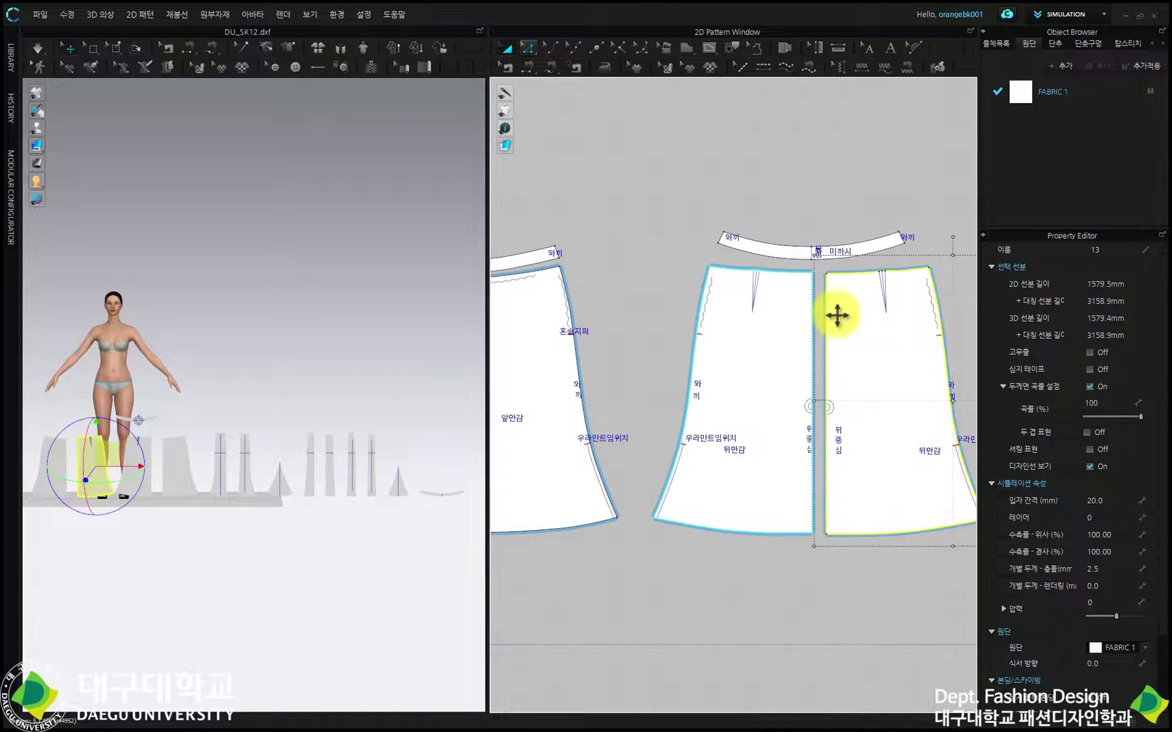
pyautogui.moveTo(936, 303); pyautogui.dragTo(793, 319, button='middle')
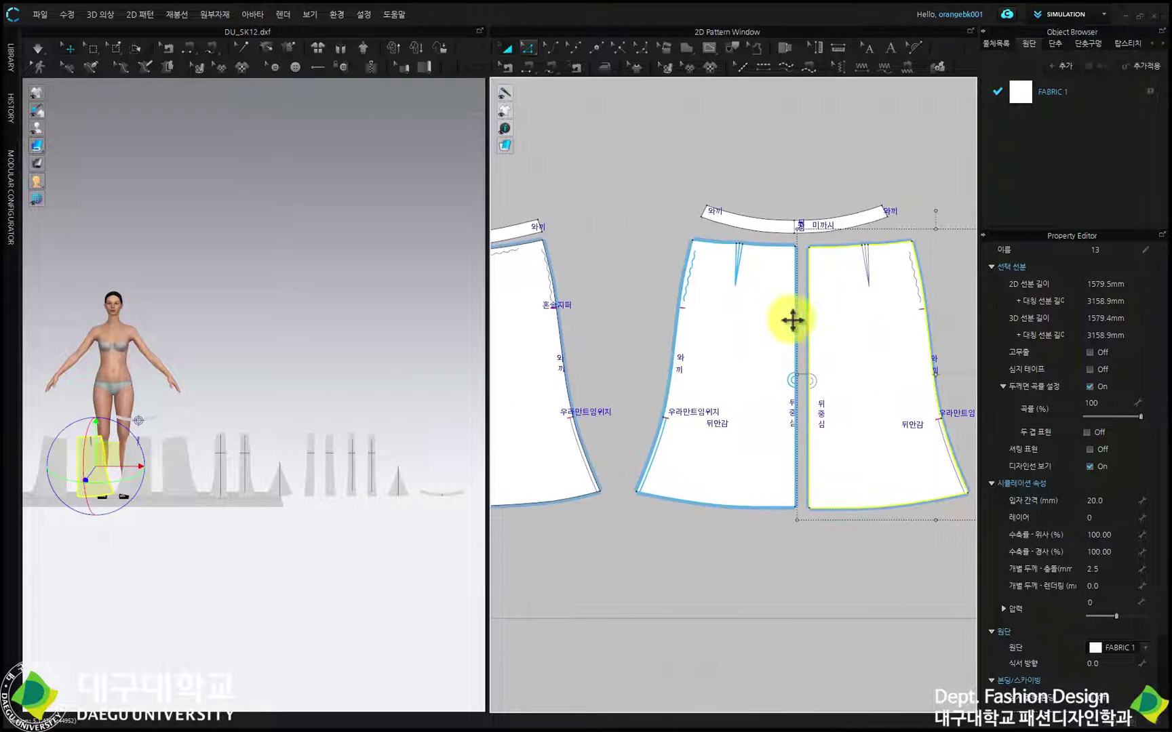
pyautogui.moveTo(854, 310); pyautogui.dragTo(851, 310)
pyautogui.scroll(-2, 821, 322)
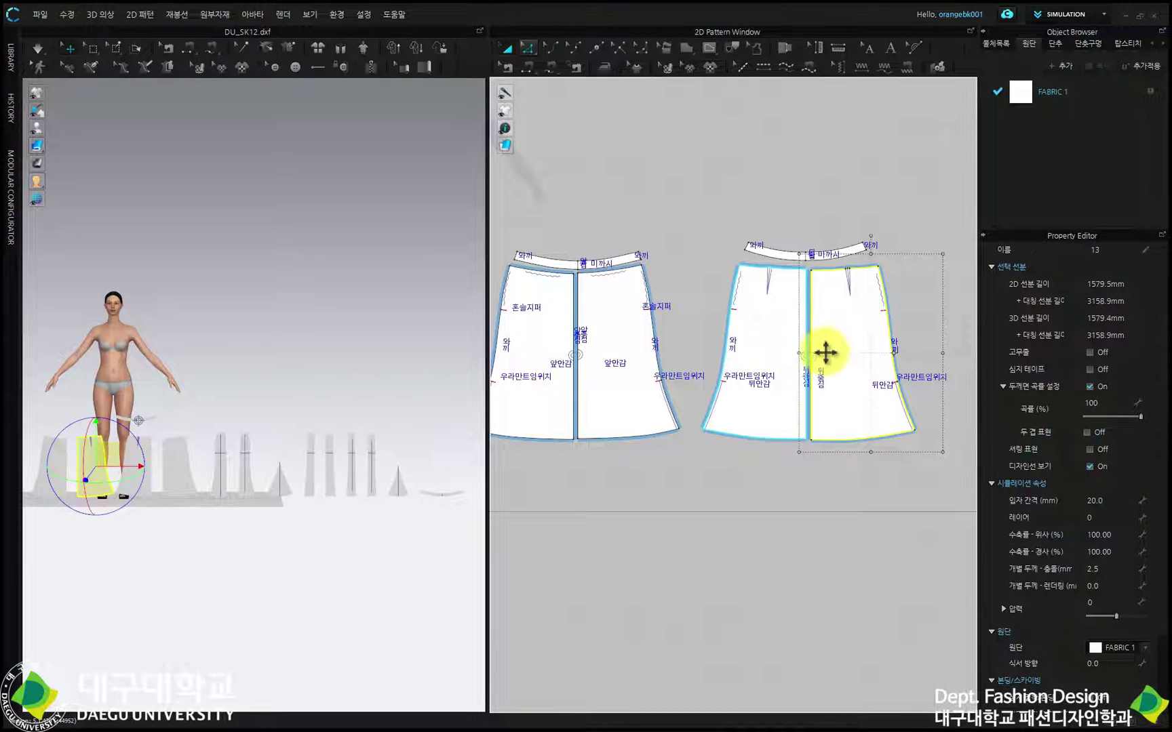
# - Move all lining panels and waist facings together so the front lining is centred on the avatar silhouette's vertical axis
pyautogui.scroll(-3, 825, 353)
pyautogui.moveTo(722, 298); pyautogui.dragTo(718, 346, button='middle')
pyautogui.moveTo(562, 295); pyautogui.dragTo(965, 510)
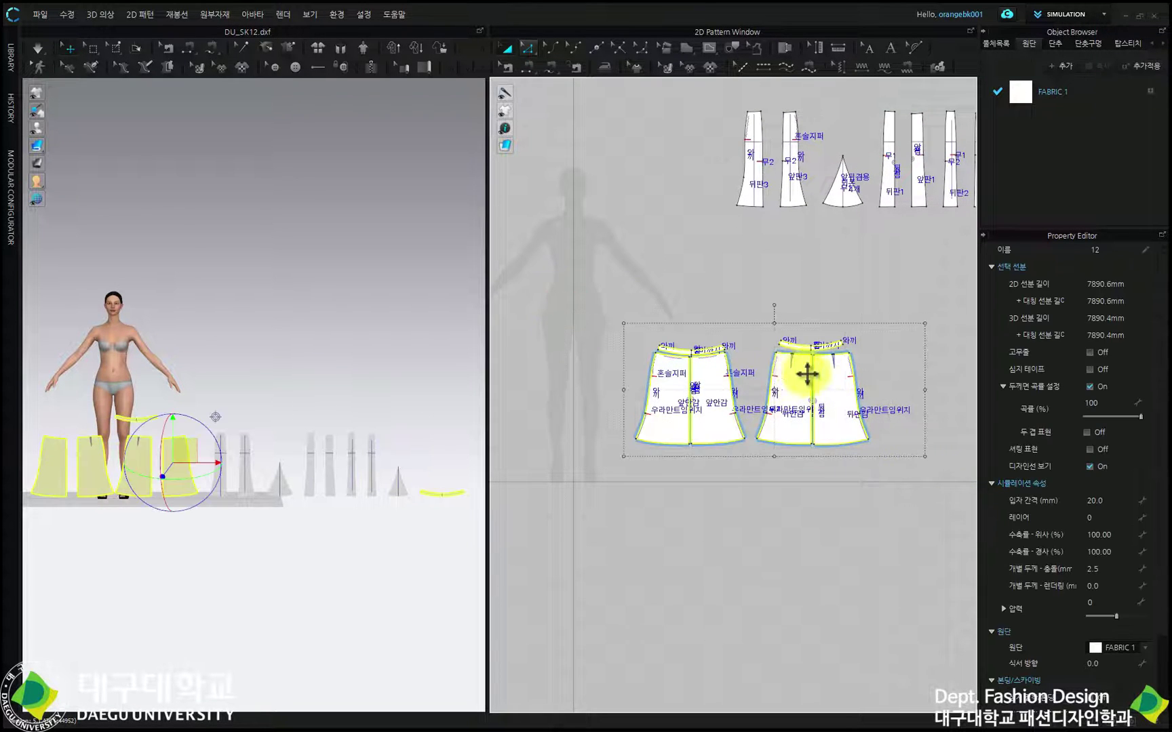
pyautogui.moveTo(809, 407); pyautogui.dragTo(714, 426)
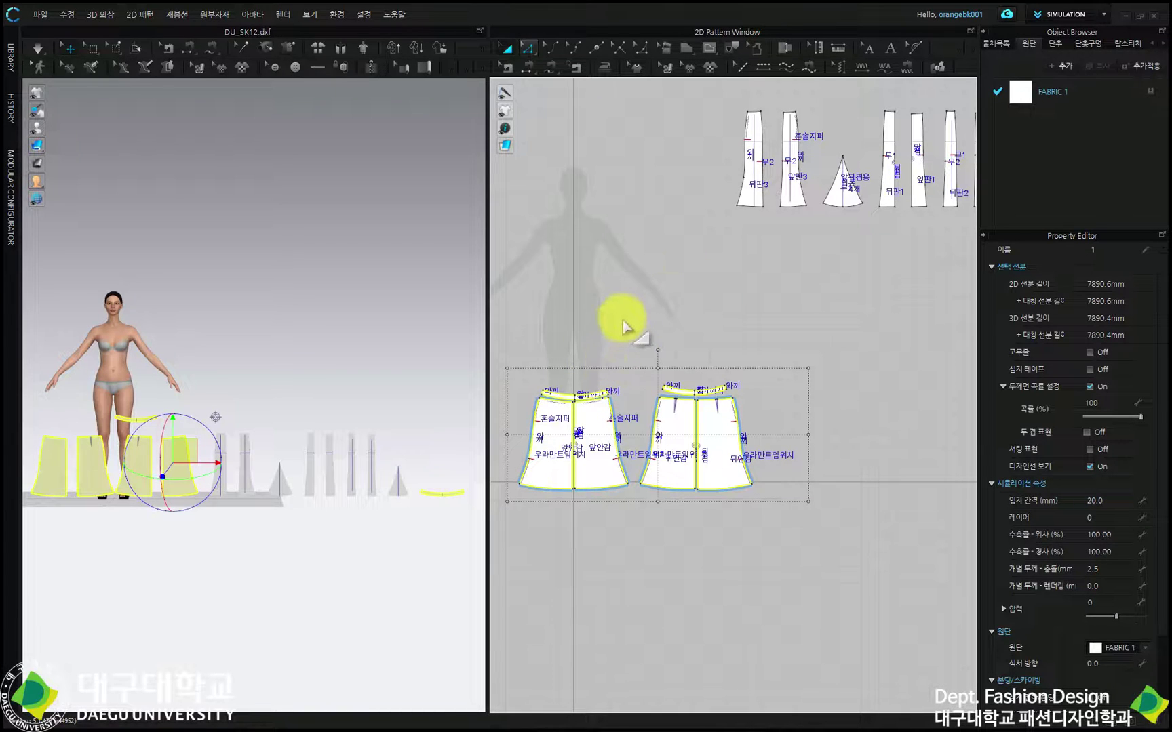
# - Arrange front gore panels 앞판1, 앞판2 and 앞판3 side by side in numerical order below the remaining pieces
pyautogui.scroll(2, 711, 319)
pyautogui.scroll(2, 869, 217)
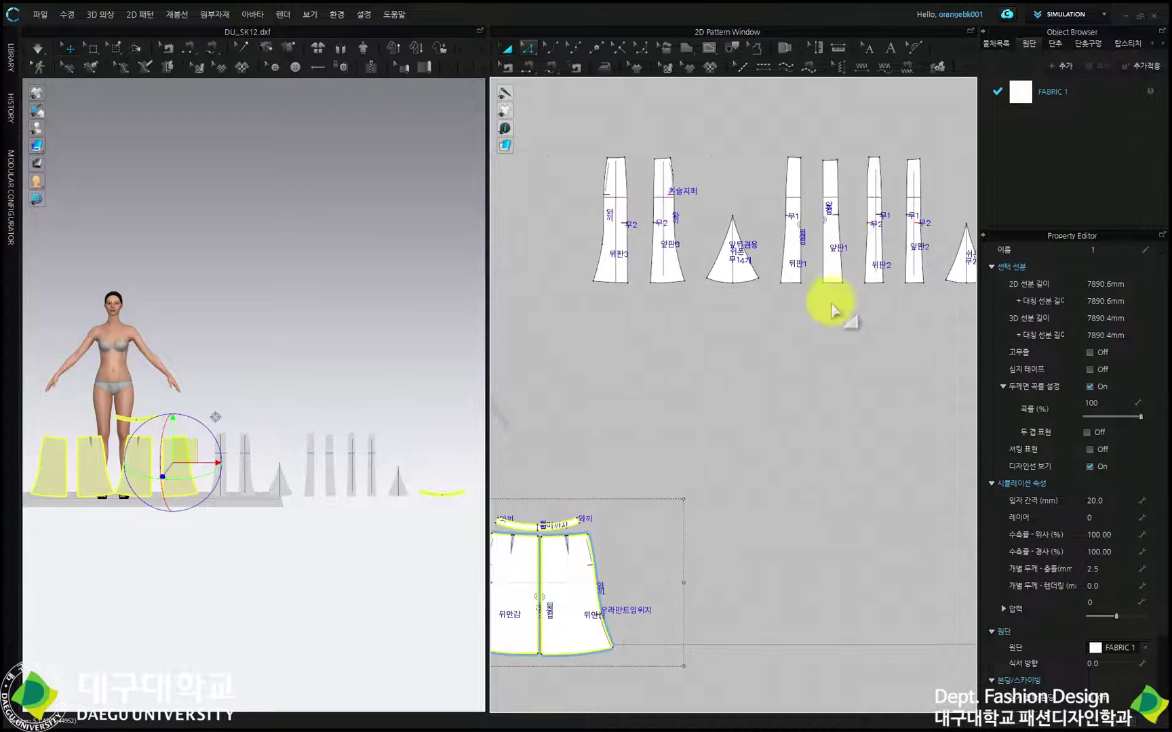
pyautogui.moveTo(833, 311); pyautogui.dragTo(701, 275, button='middle')
pyautogui.scroll(2, 670, 295)
pyautogui.moveTo(684, 258); pyautogui.dragTo(651, 534)
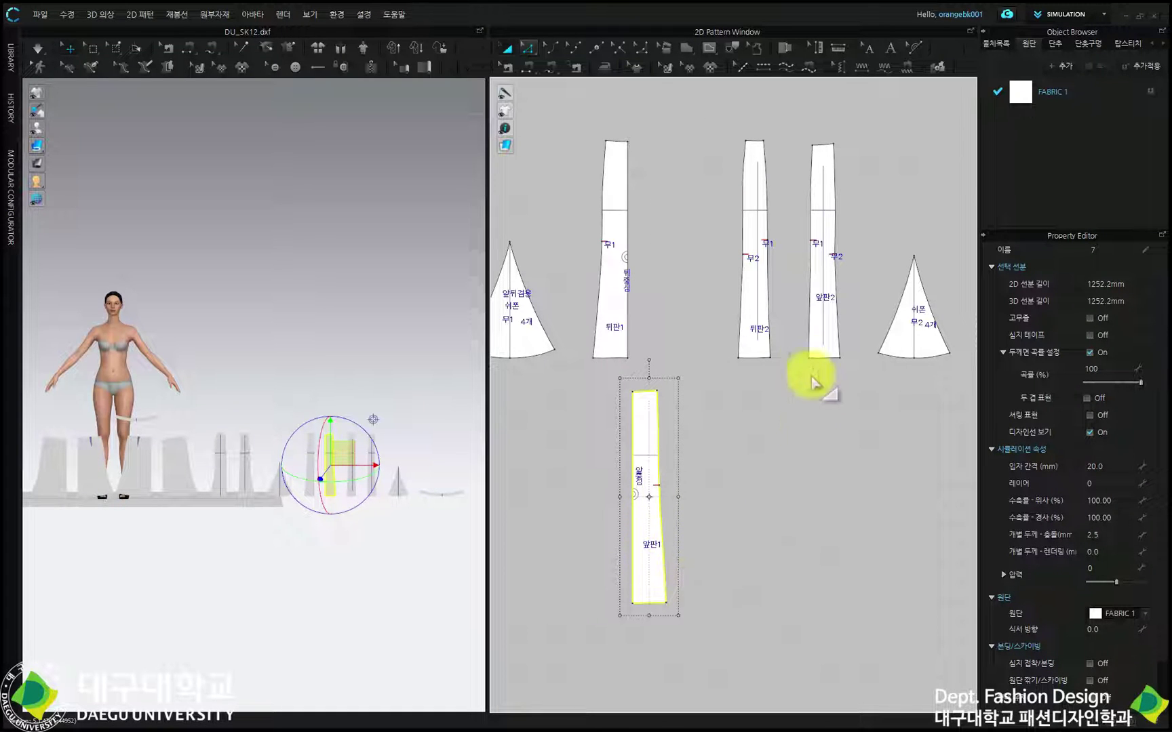
pyautogui.moveTo(819, 330); pyautogui.dragTo(710, 570)
pyautogui.scroll(-2, 711, 564)
pyautogui.moveTo(693, 544); pyautogui.dragTo(767, 419, button='middle')
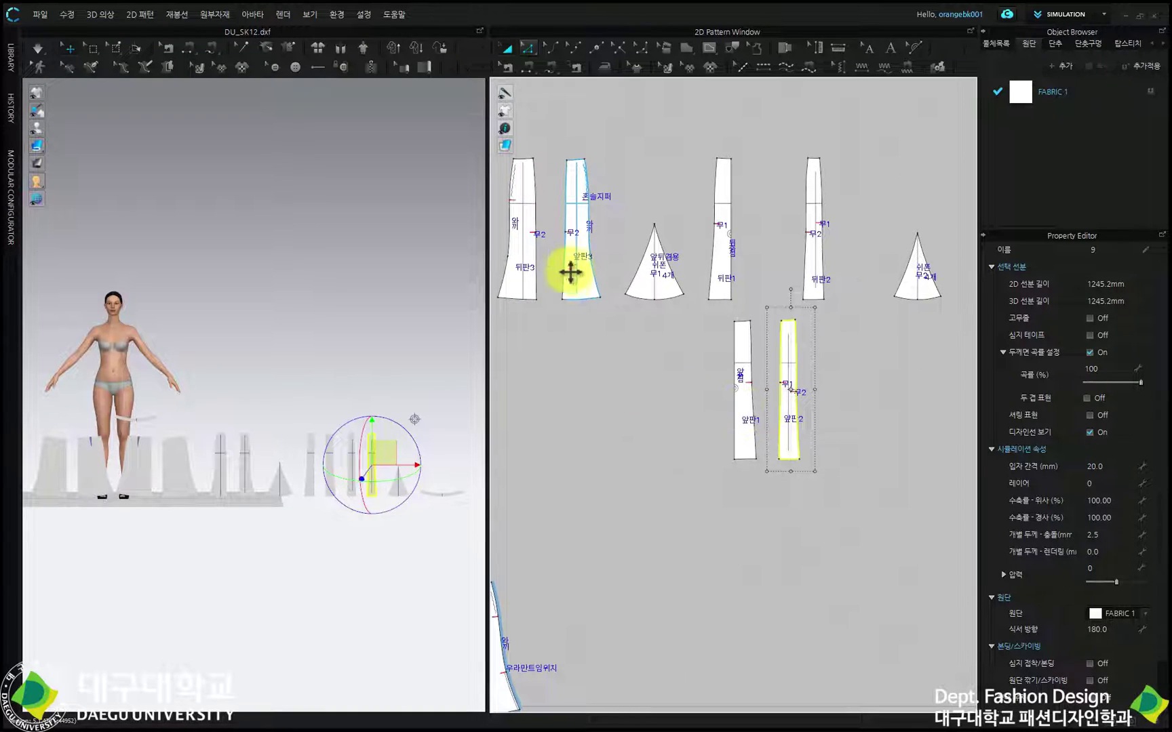
pyautogui.moveTo(572, 278); pyautogui.dragTo(834, 438)
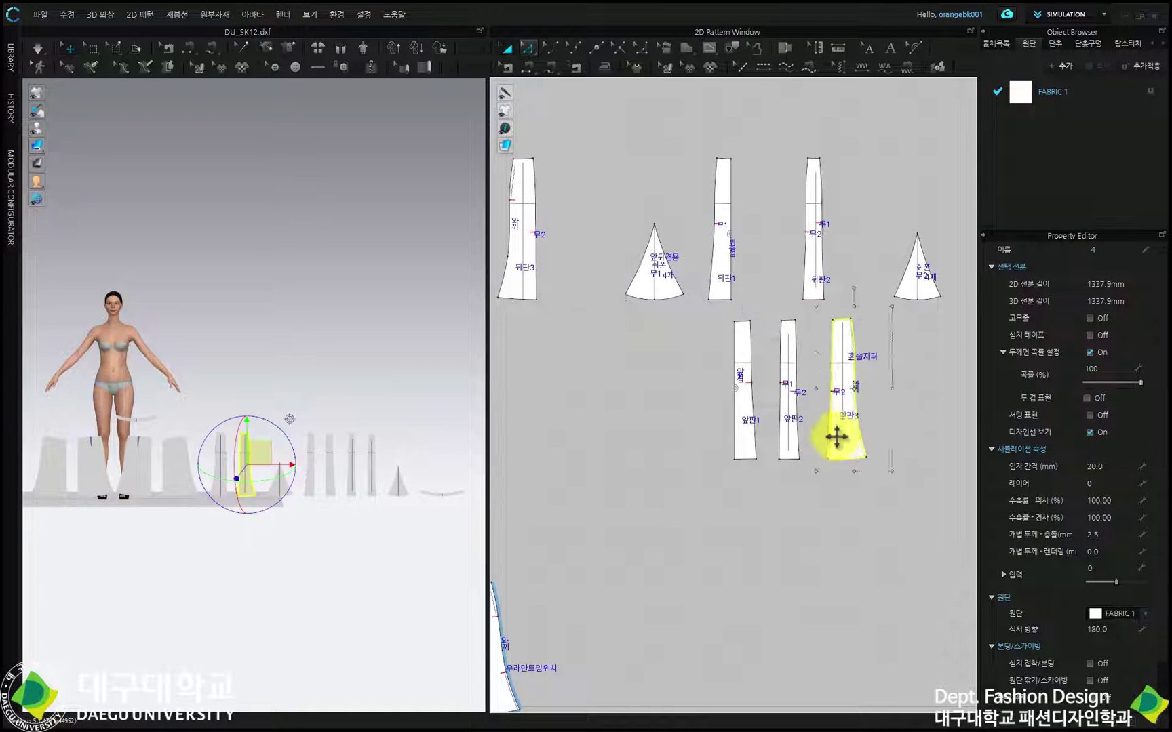
# - Arrange back gore panels 뒤판3, 뒤판2 and 뒤판1 side by side in that order, in line with the front gores after 앞판3
pyautogui.moveTo(834, 438); pyautogui.dragTo(741, 442, button='middle')
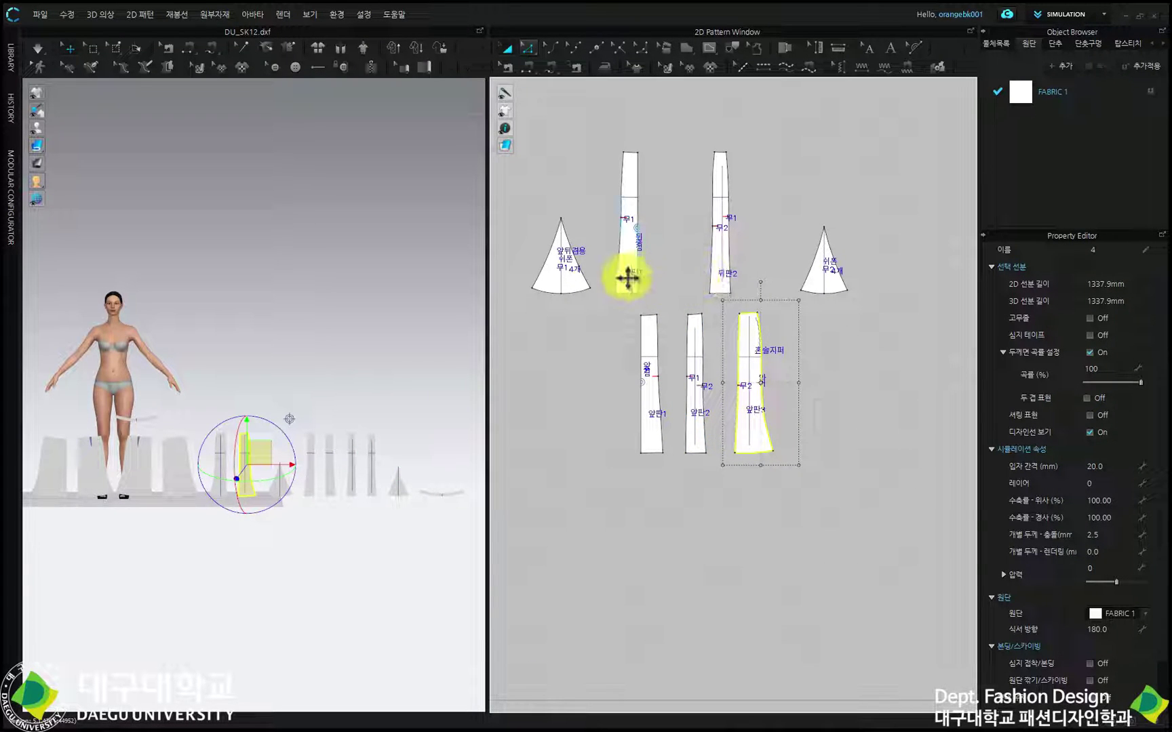
pyautogui.moveTo(637, 275); pyautogui.dragTo(906, 419)
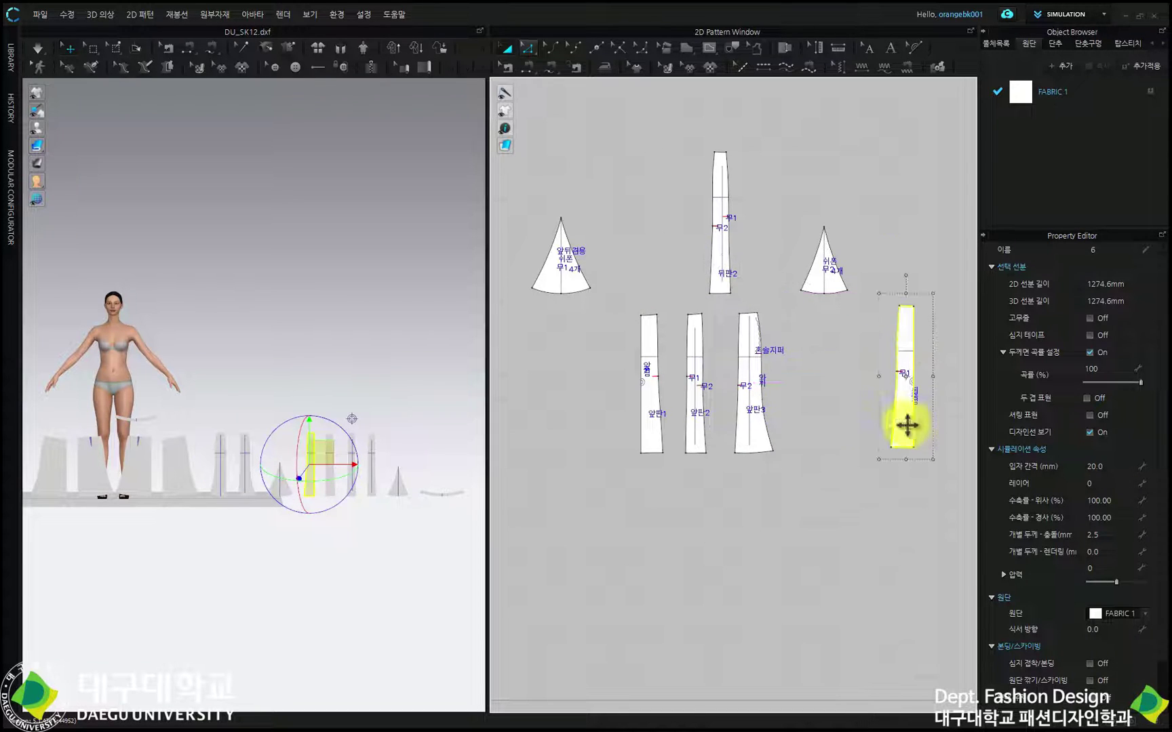
pyautogui.moveTo(744, 292); pyautogui.dragTo(831, 431)
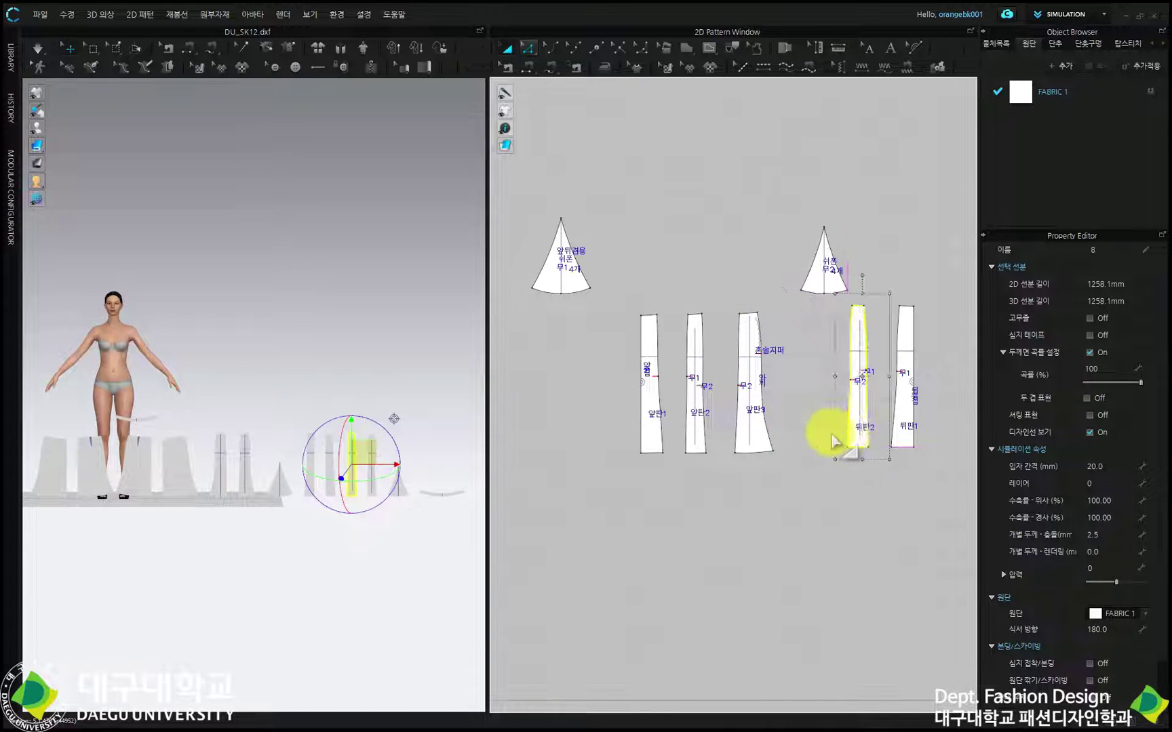
pyautogui.scroll(-2, 814, 421)
pyautogui.moveTo(564, 332); pyautogui.dragTo(809, 437)
pyautogui.scroll(5, 820, 397)
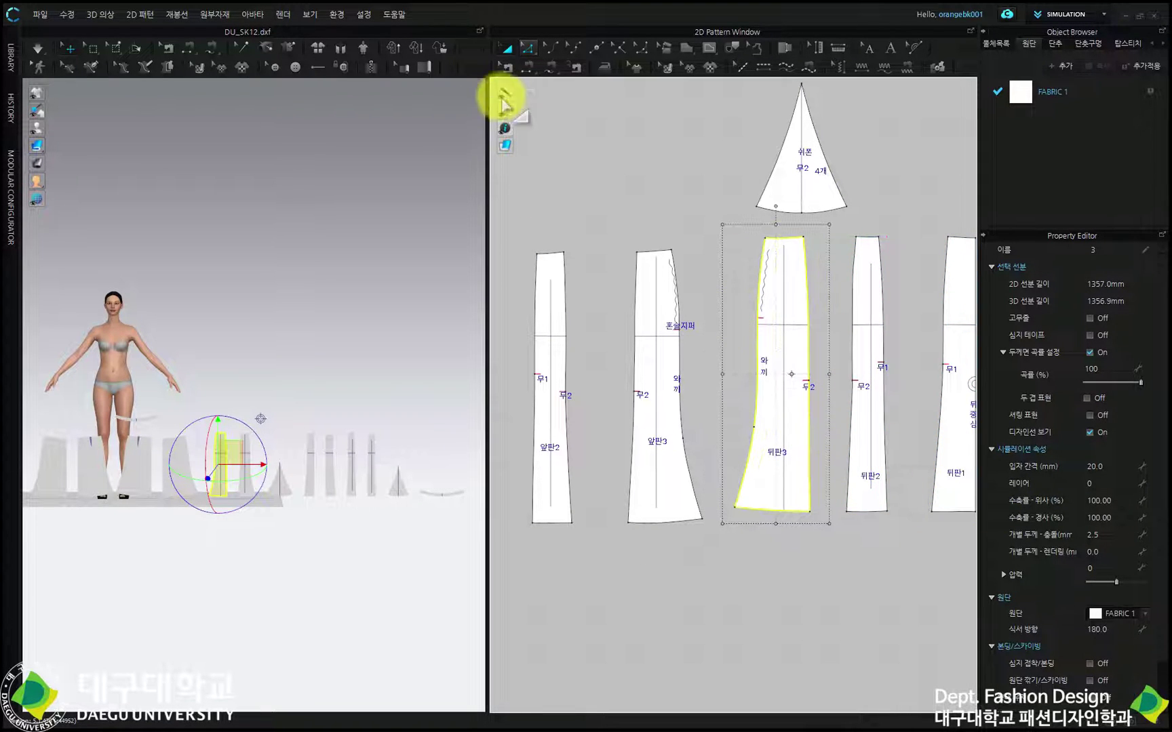
# - Hide the pattern annotations in the 2D window and examine the notches along the front and back gore edges
pyautogui.click(537, 130)
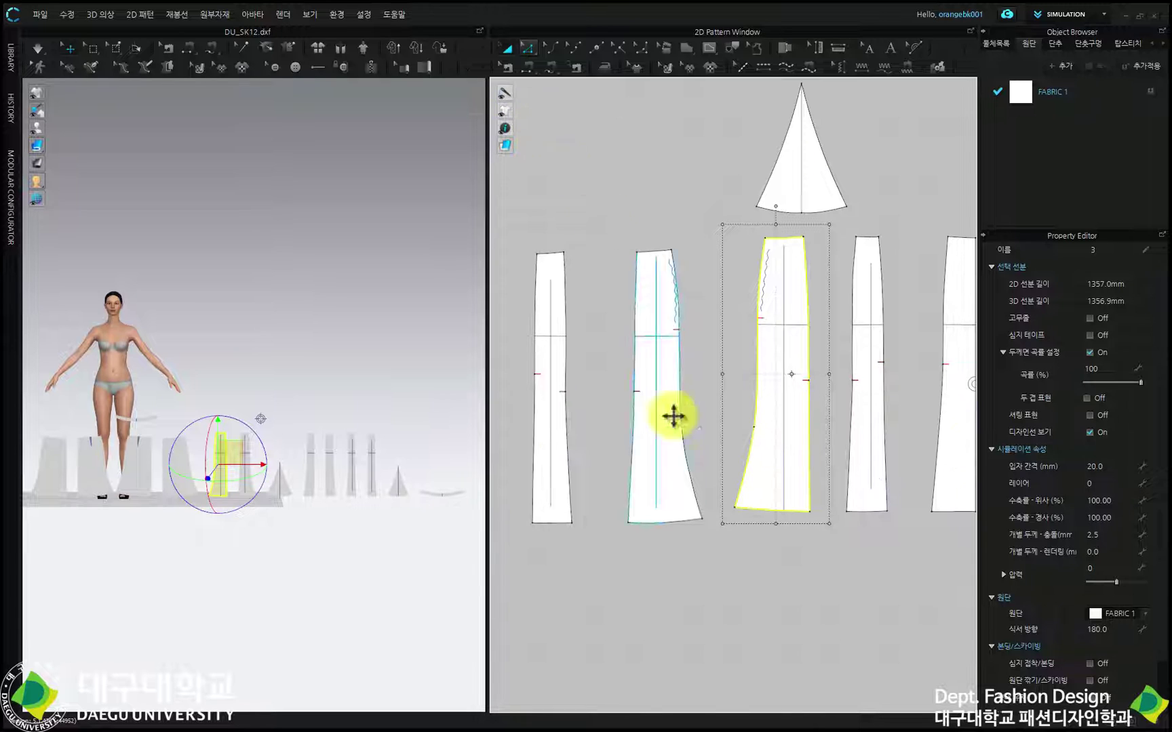
pyautogui.scroll(3, 523, 392)
pyautogui.scroll(-6, 558, 399)
pyautogui.scroll(3, 738, 387)
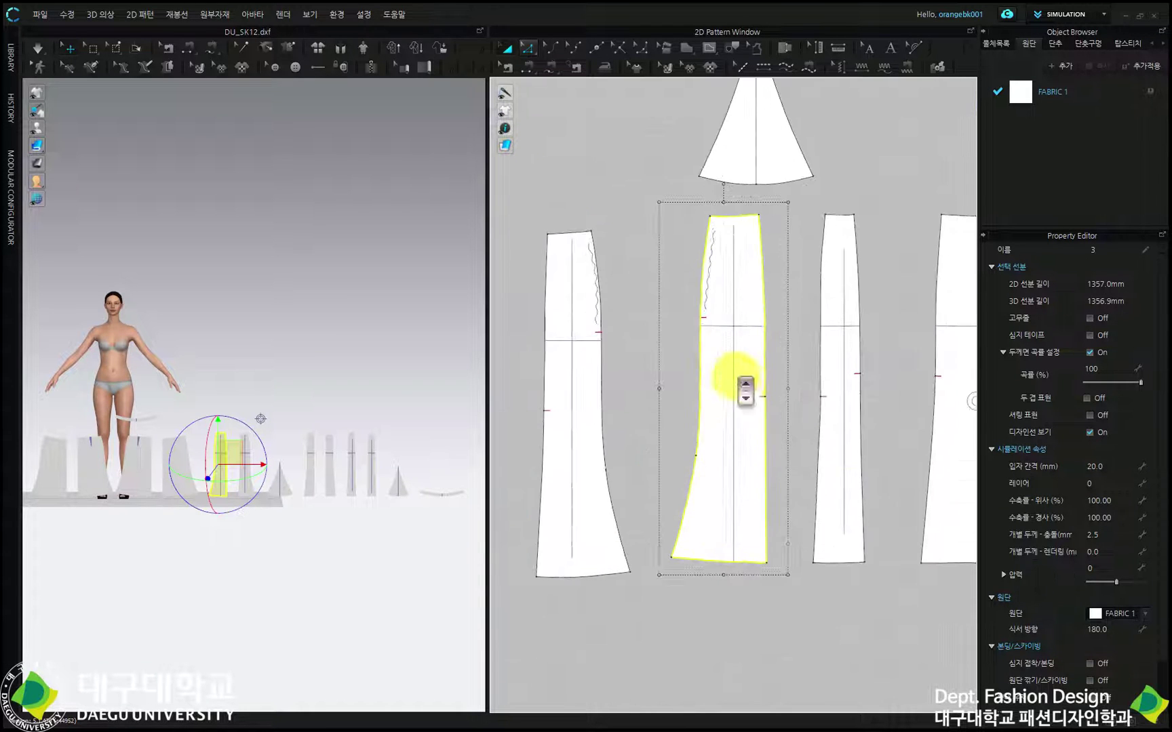
pyautogui.moveTo(836, 422); pyautogui.dragTo(721, 414, button='middle')
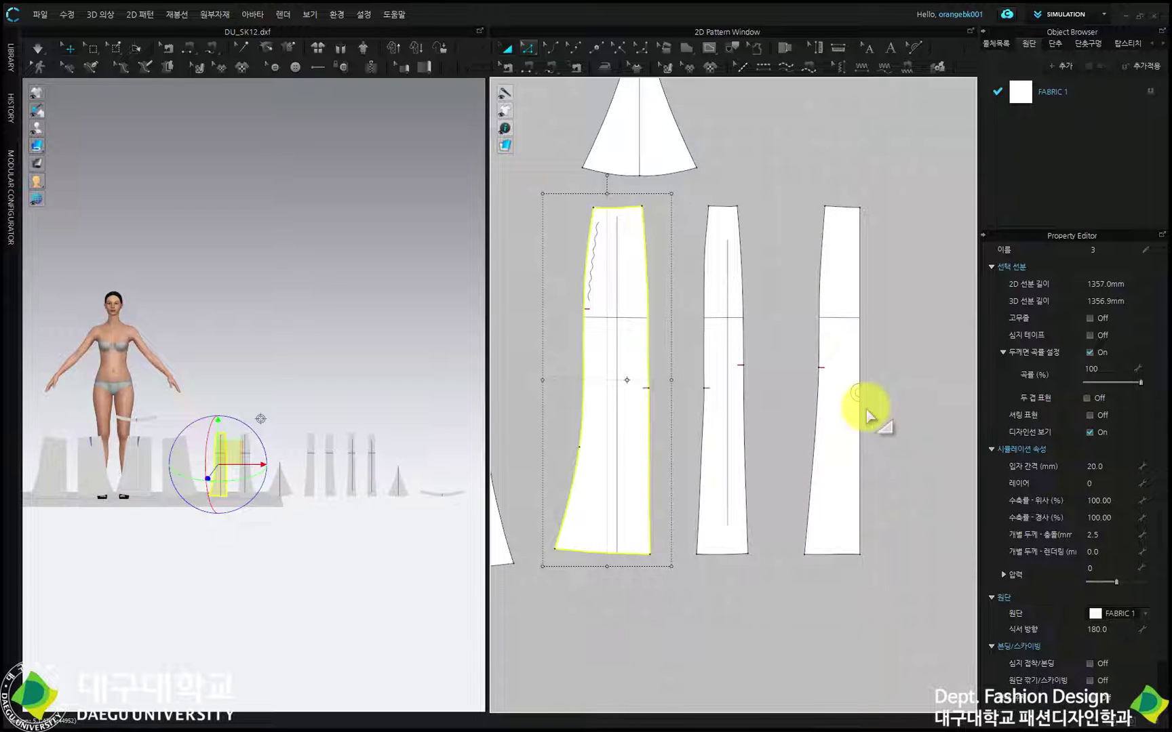
pyautogui.scroll(-4, 779, 397)
pyautogui.scroll(5, 541, 397)
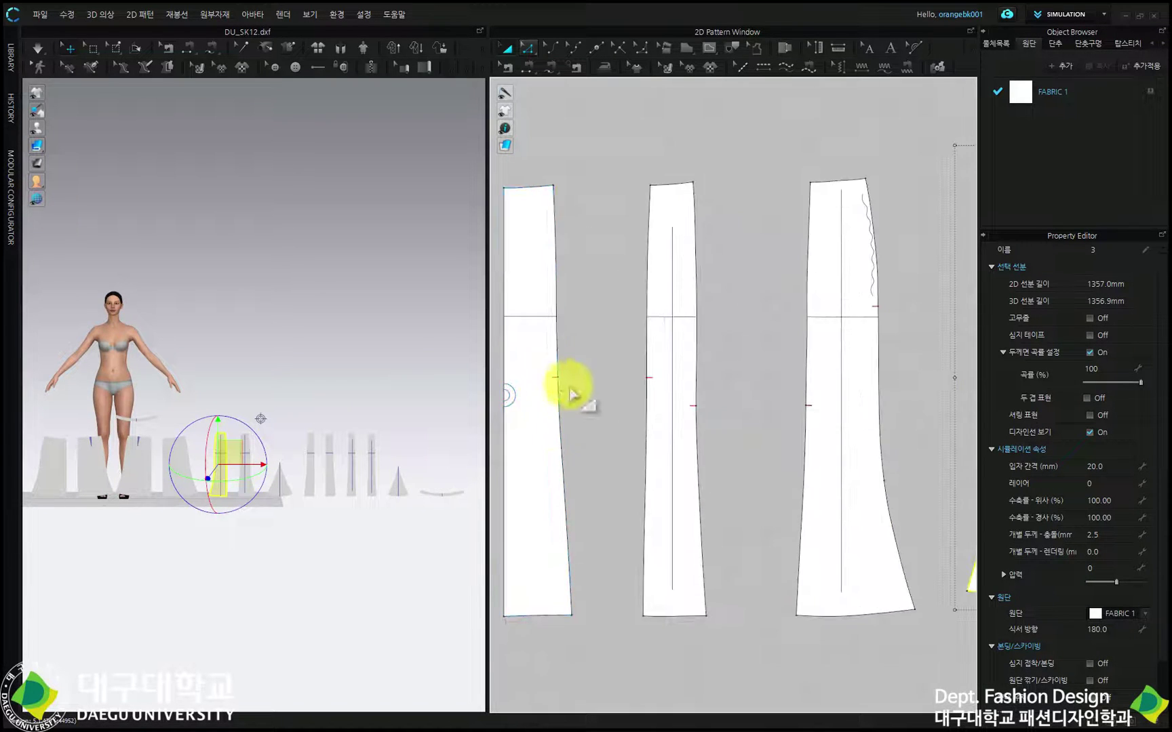
pyautogui.scroll(-3, 646, 375)
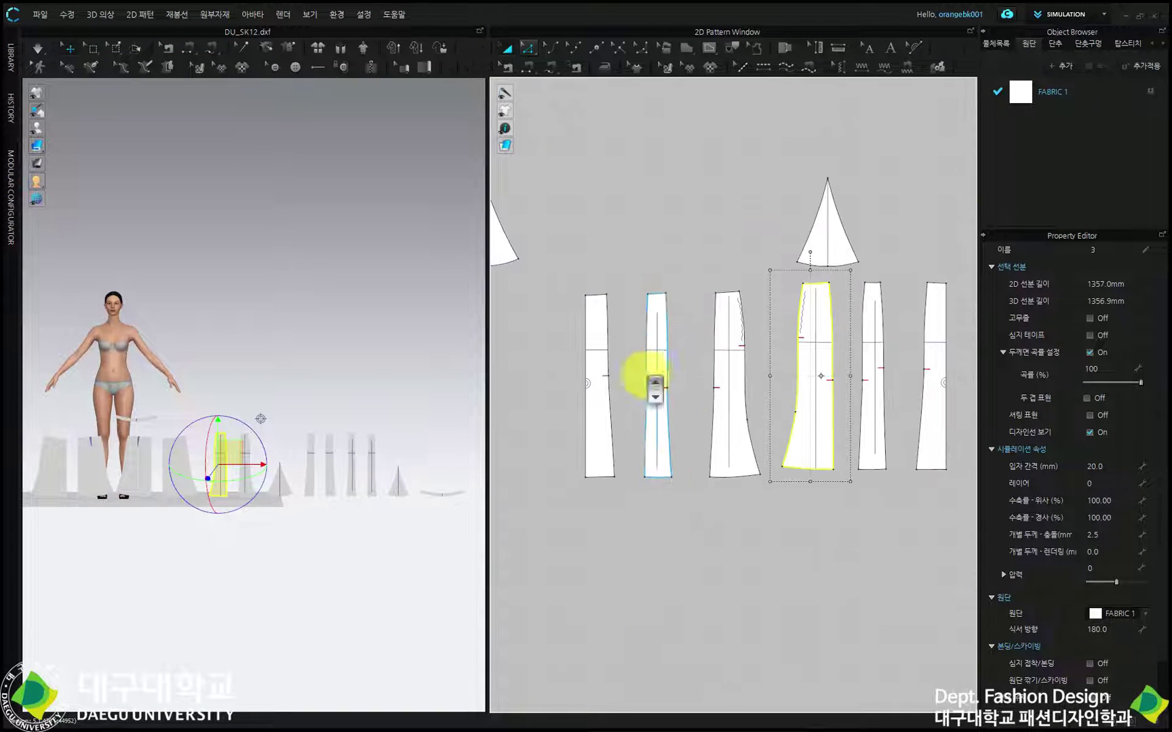
# - Swap gore panels 앞판2 and 뒤판2 to compare their shape and notches, and return both to their own places
pyautogui.moveTo(664, 411); pyautogui.dragTo(838, 588)
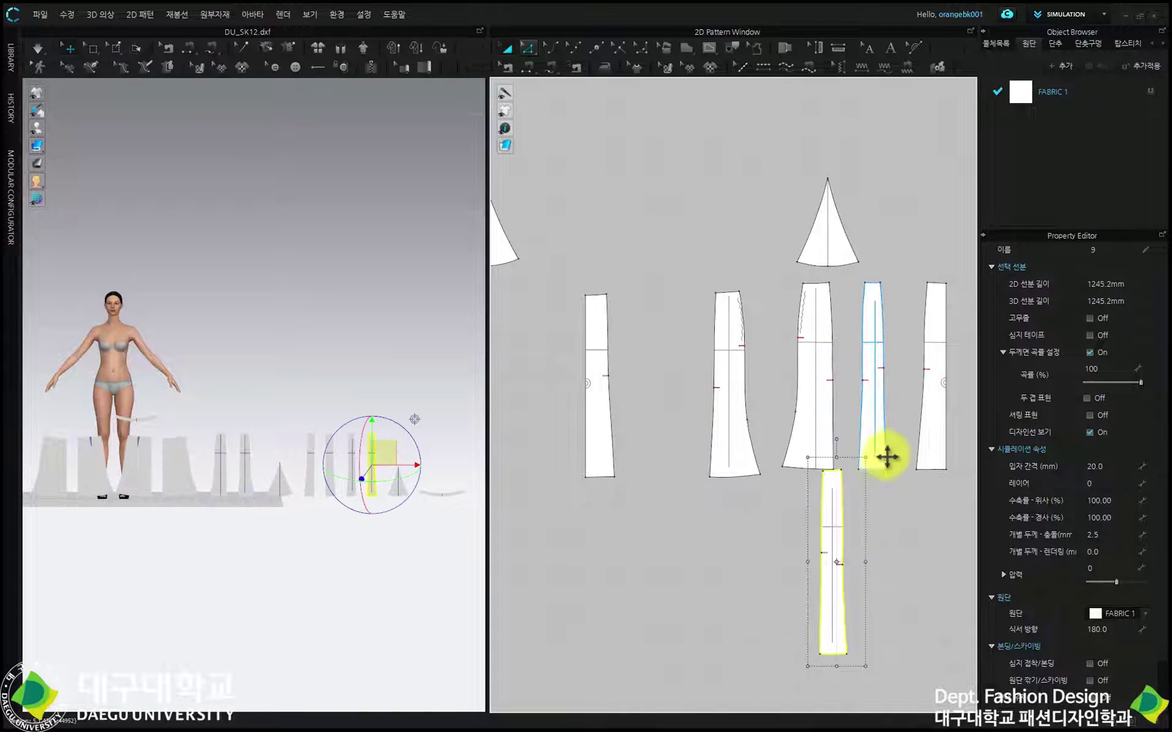
pyautogui.moveTo(882, 411); pyautogui.dragTo(658, 419)
pyautogui.scroll(5, 605, 390)
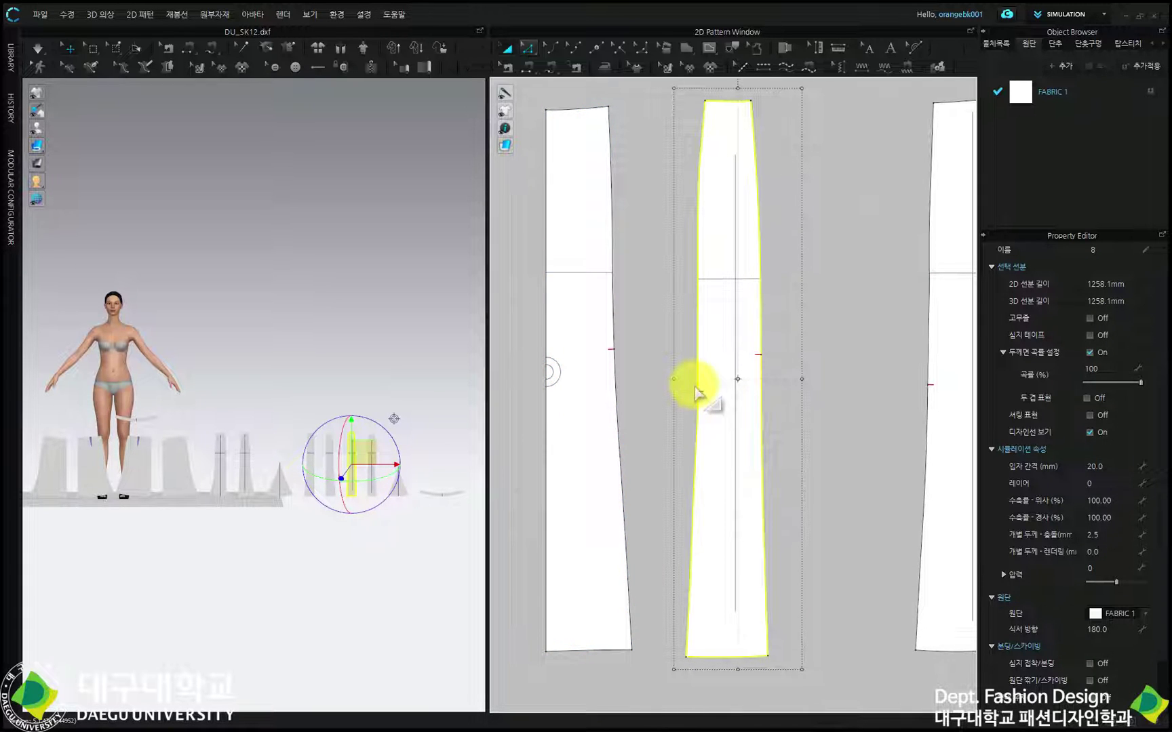
pyautogui.scroll(-5, 696, 392)
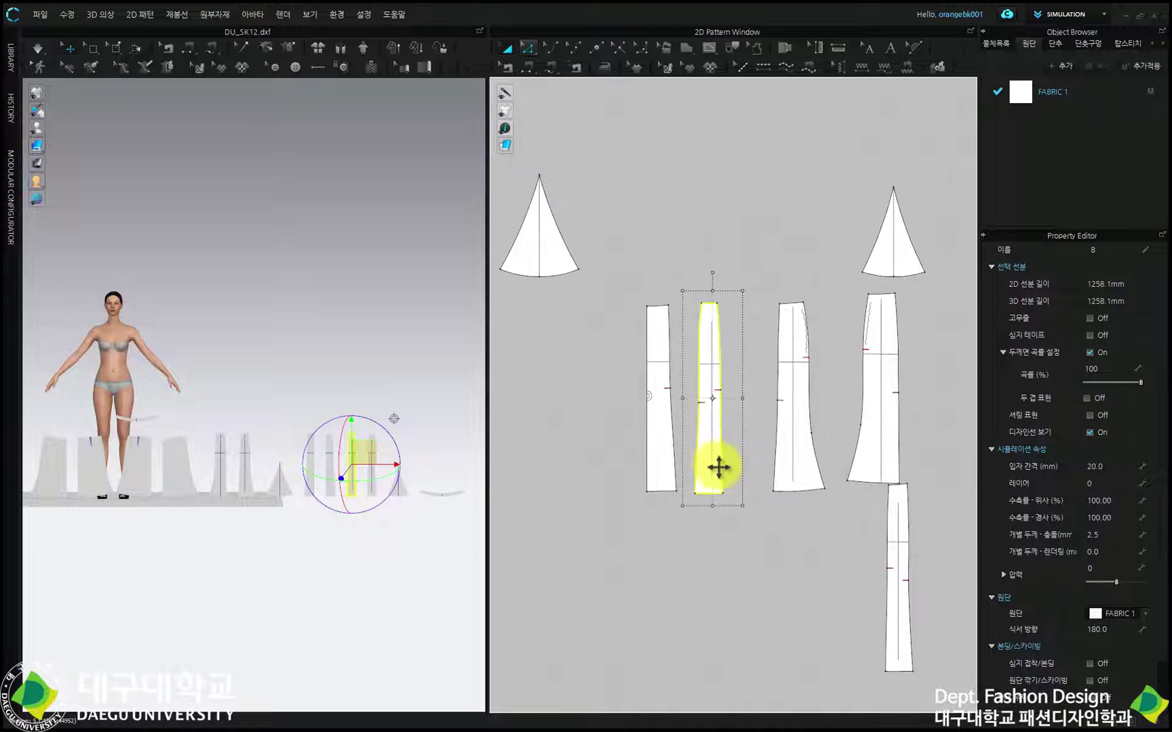
pyautogui.scroll(-2, 718, 467)
pyautogui.moveTo(930, 450); pyautogui.dragTo(907, 458)
pyautogui.moveTo(865, 535); pyautogui.dragTo(729, 400)
pyautogui.scroll(-2, 685, 387)
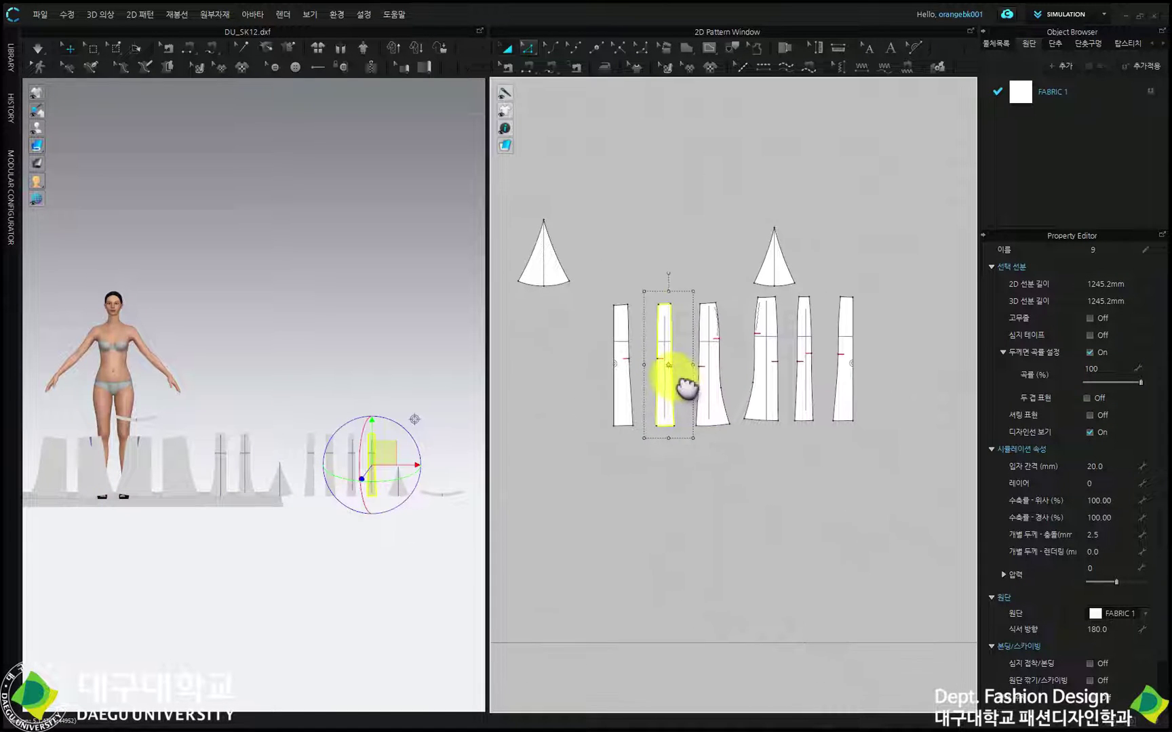
# - Show the pattern annotations again and check the labels on the front gore panels
pyautogui.click(541, 127)
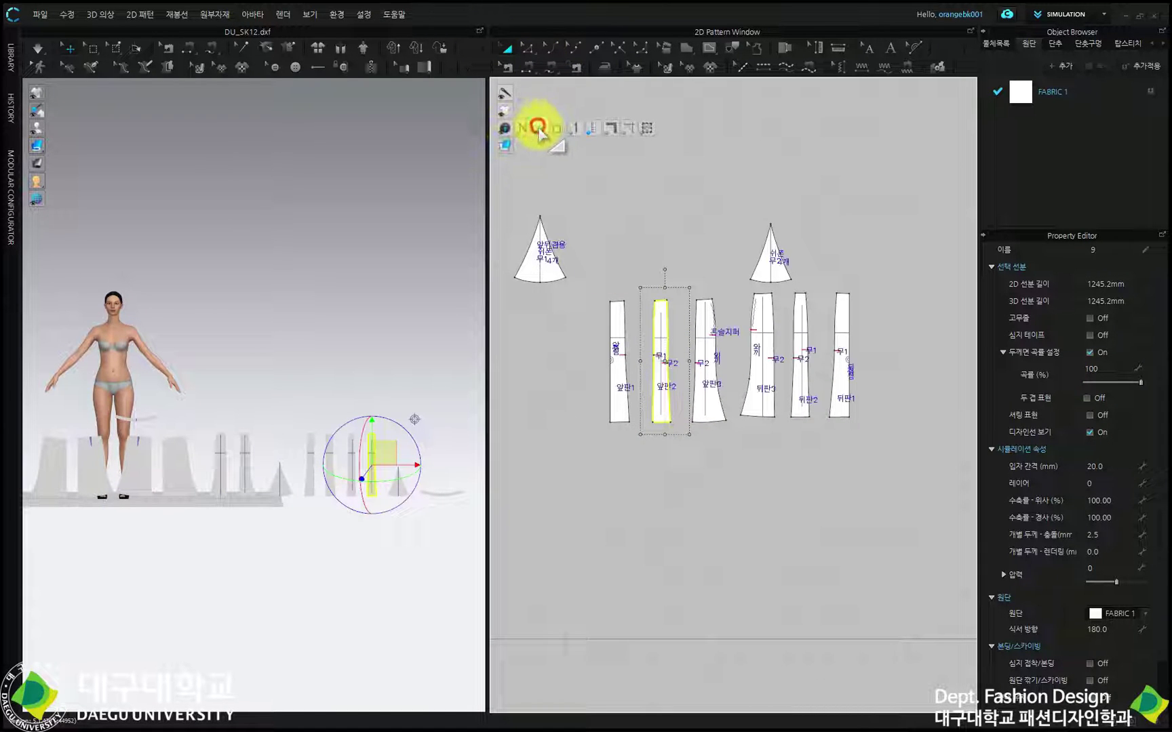
pyautogui.scroll(2, 634, 394)
pyautogui.scroll(1, 646, 404)
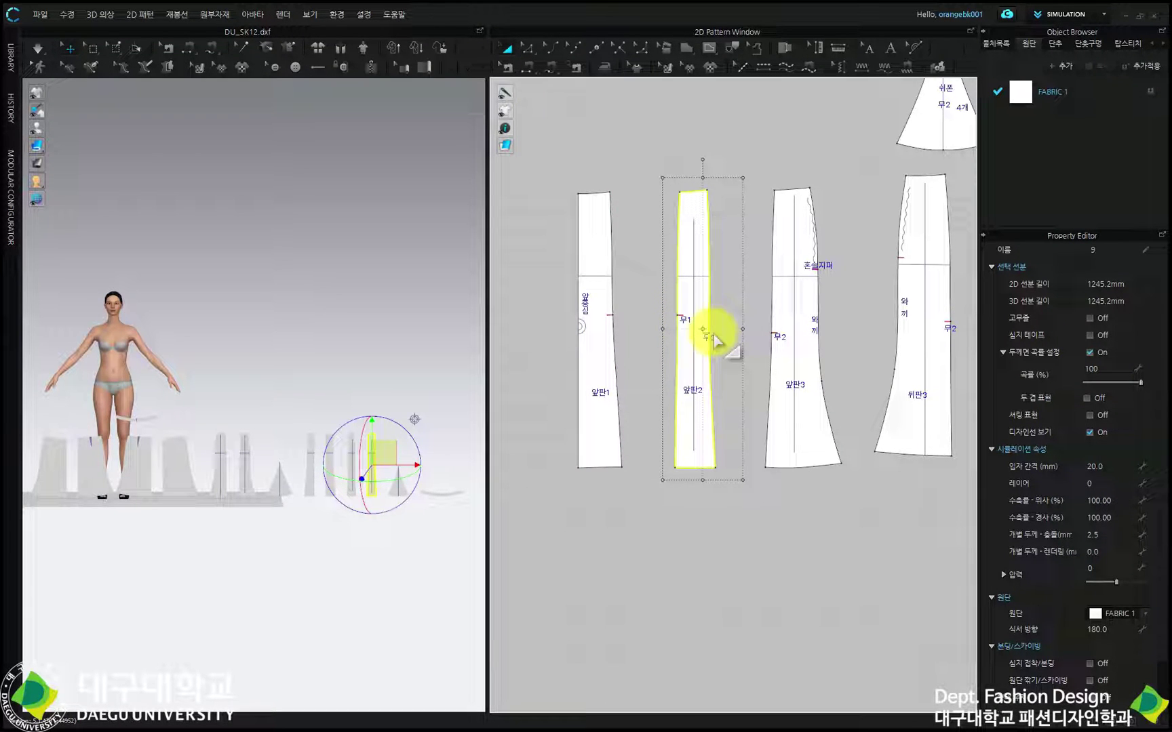
# - Place godet 무1 below the gap between 앞판1 and 앞판2, and godet 무2 below the gap between 앞판2 and 앞판3
pyautogui.scroll(-2, 712, 339)
pyautogui.moveTo(531, 203); pyautogui.dragTo(678, 510)
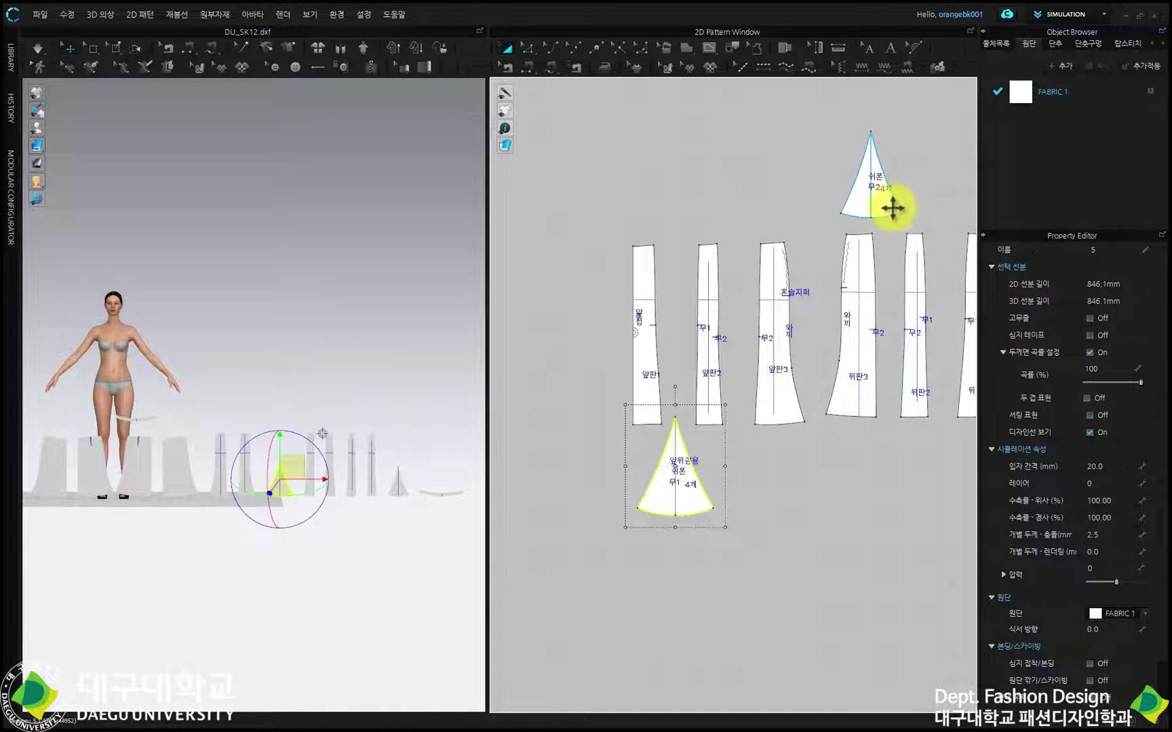
pyautogui.moveTo(893, 209); pyautogui.dragTo(757, 480)
pyautogui.scroll(-1, 760, 479)
pyautogui.moveTo(759, 479); pyautogui.dragTo(676, 446, button='middle')
pyautogui.scroll(3, 774, 354)
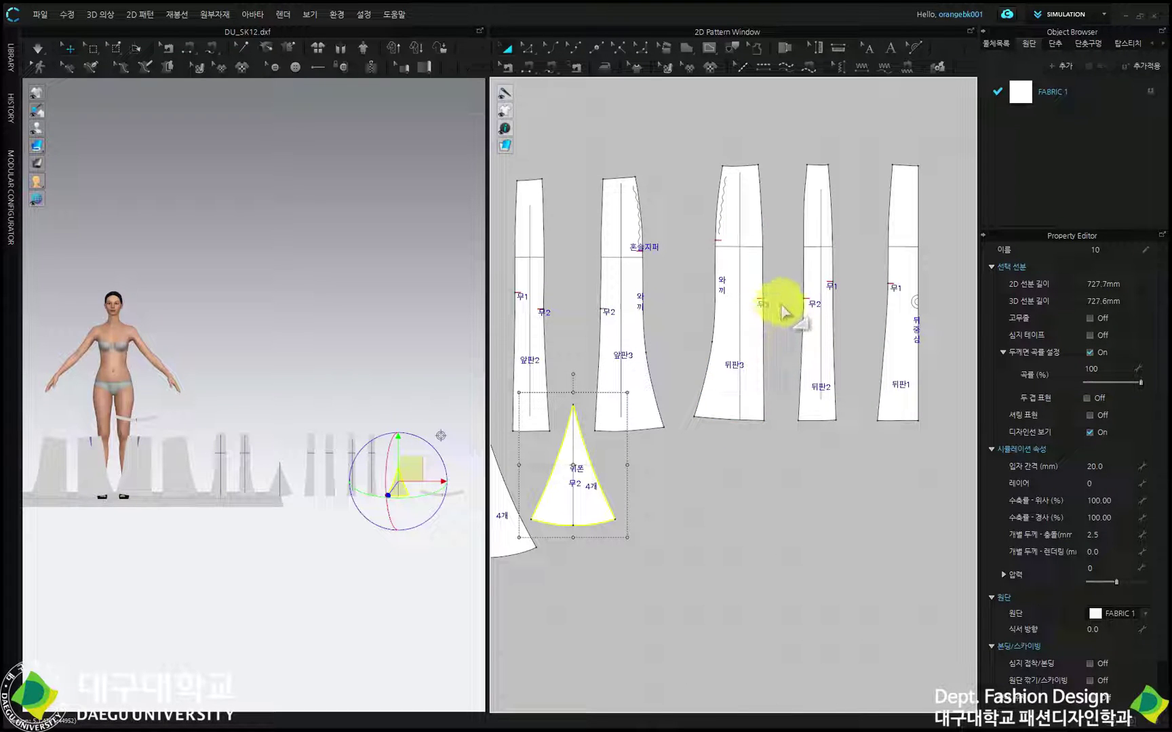
pyautogui.scroll(-1, 847, 359)
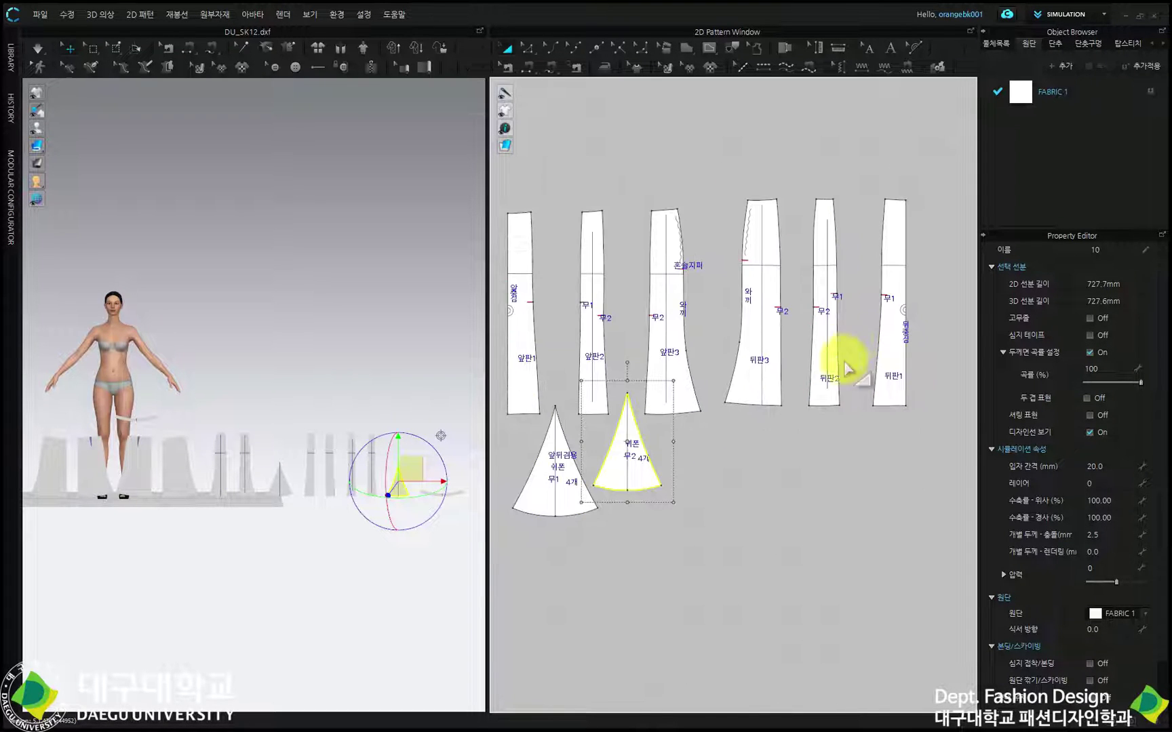
pyautogui.scroll(2, 552, 470)
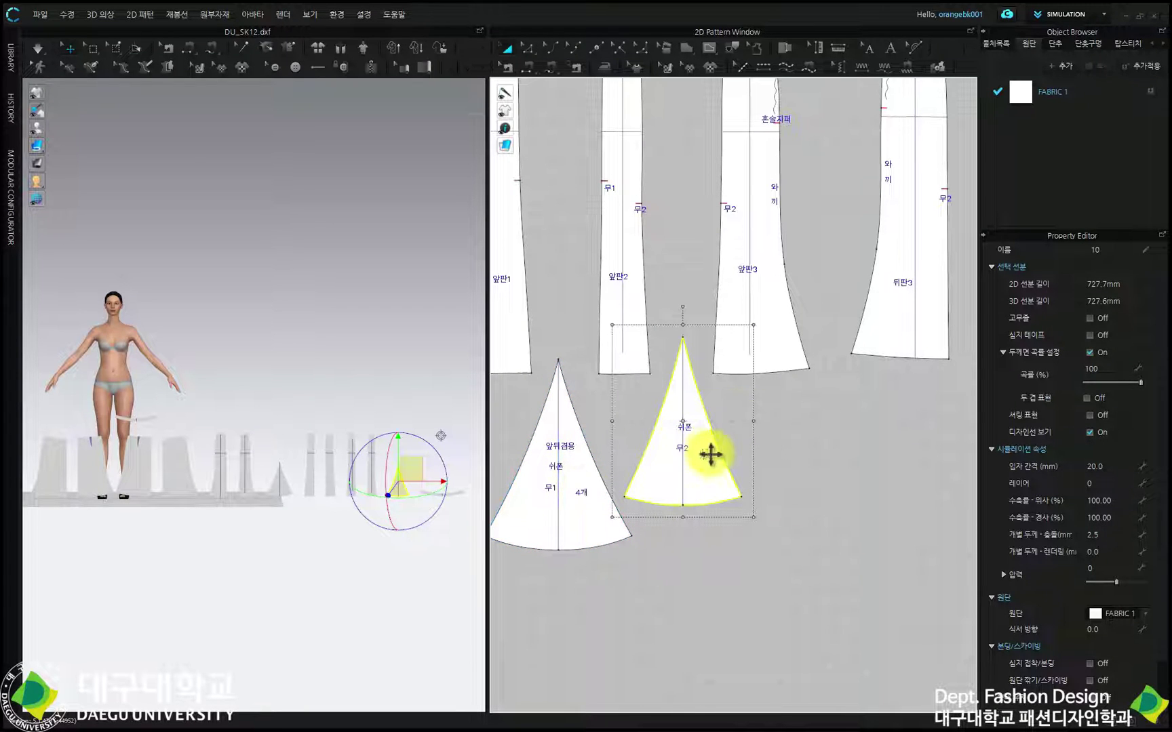
pyautogui.scroll(-2, 699, 449)
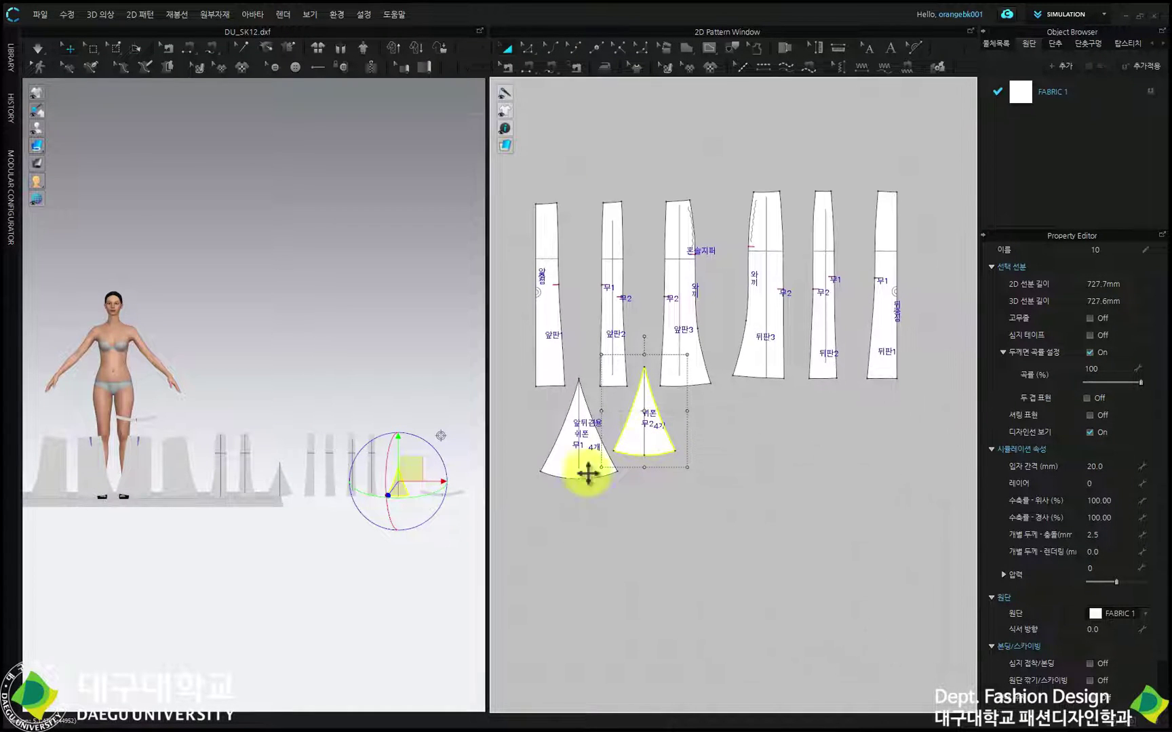
# - Copy godet 무1 to below the gap between 뒤판2 and 뒤판1, and godet 무2 to below the gap between 뒤판3 and 뒤판2
pyautogui.click(559, 466)
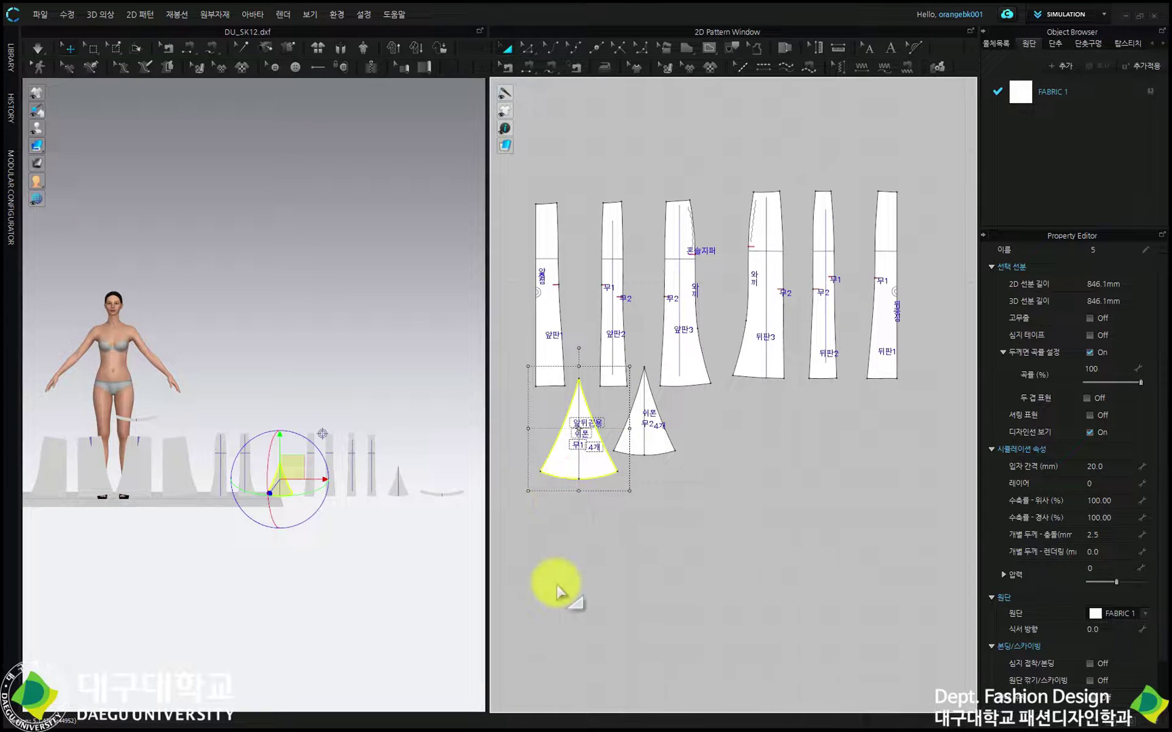
pyautogui.hotkey('ctrl', 'v')
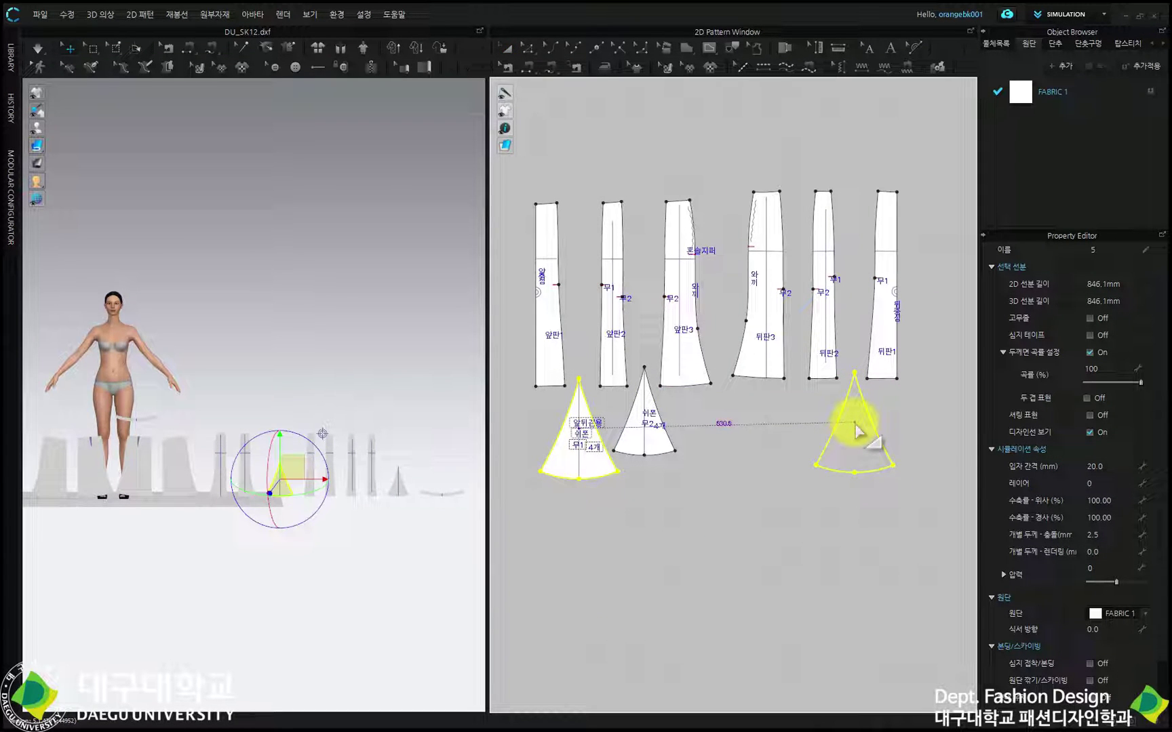
pyautogui.click(855, 428)
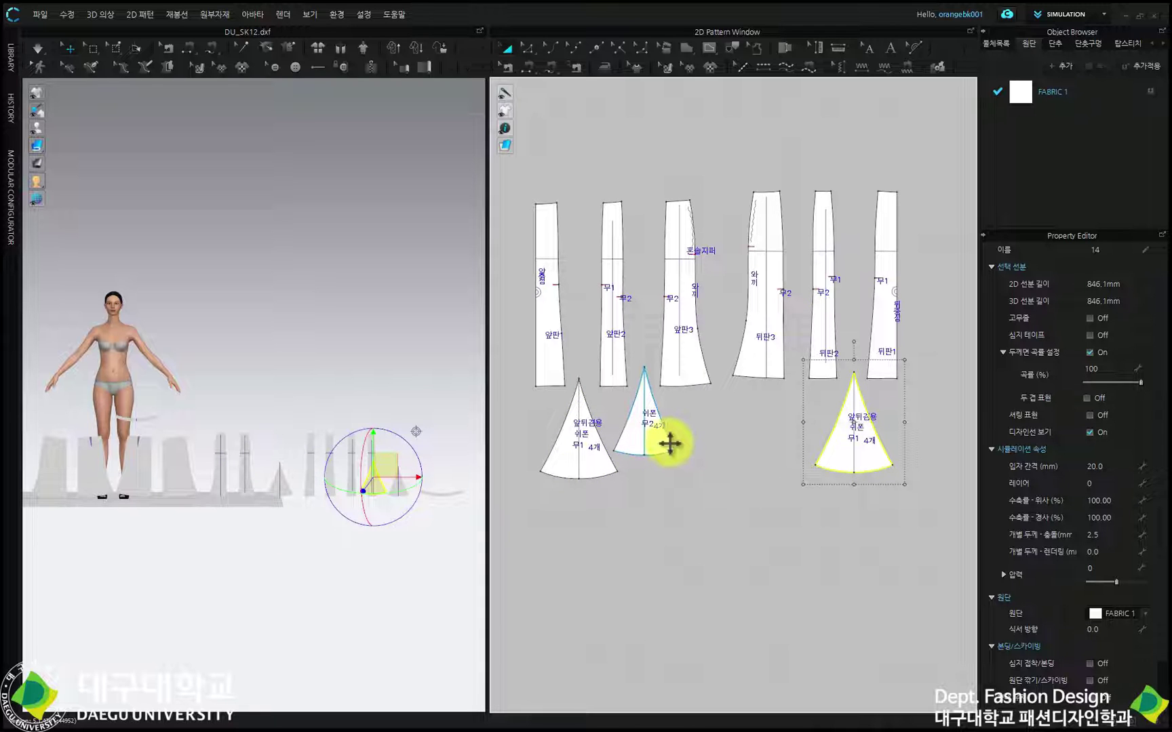
pyautogui.click(669, 444)
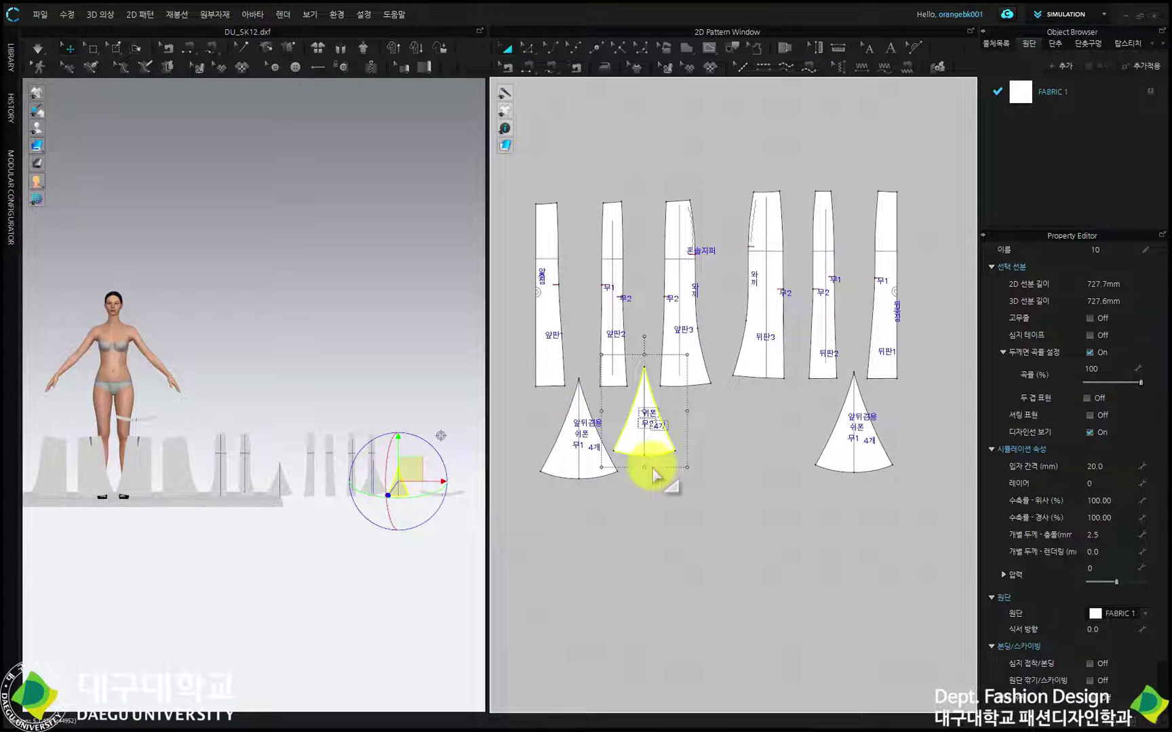
pyautogui.hotkey('ctrl', 'v')
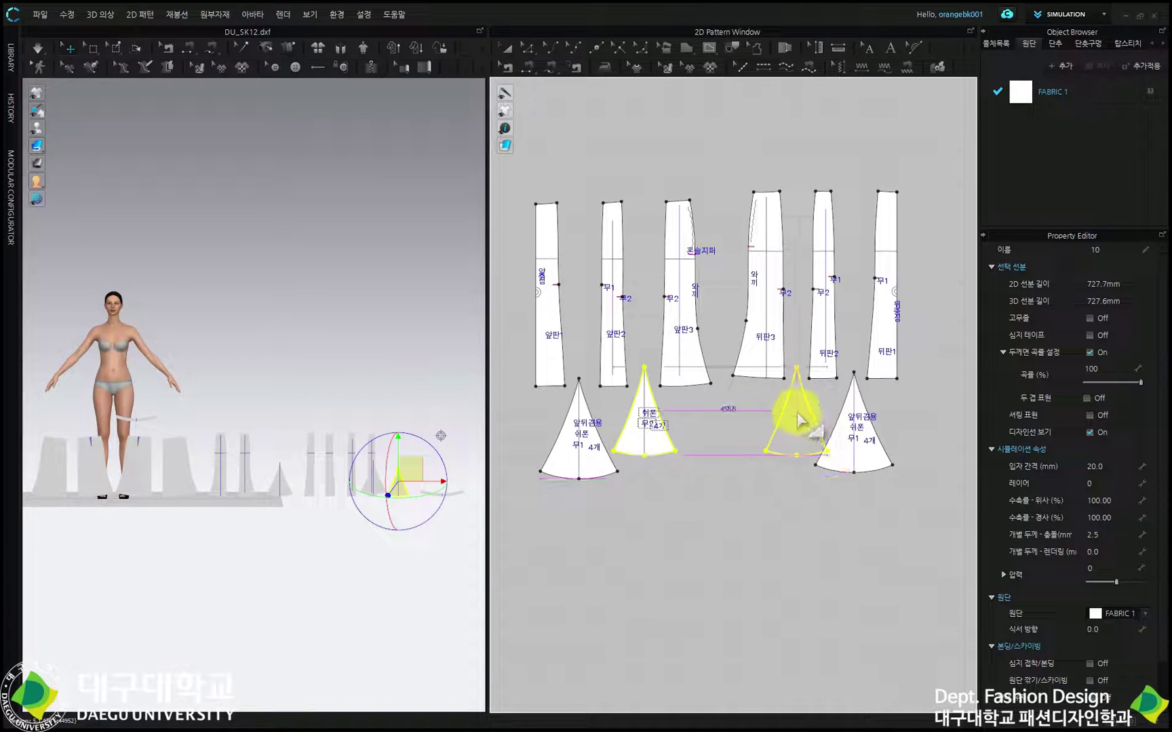
pyautogui.click(800, 413)
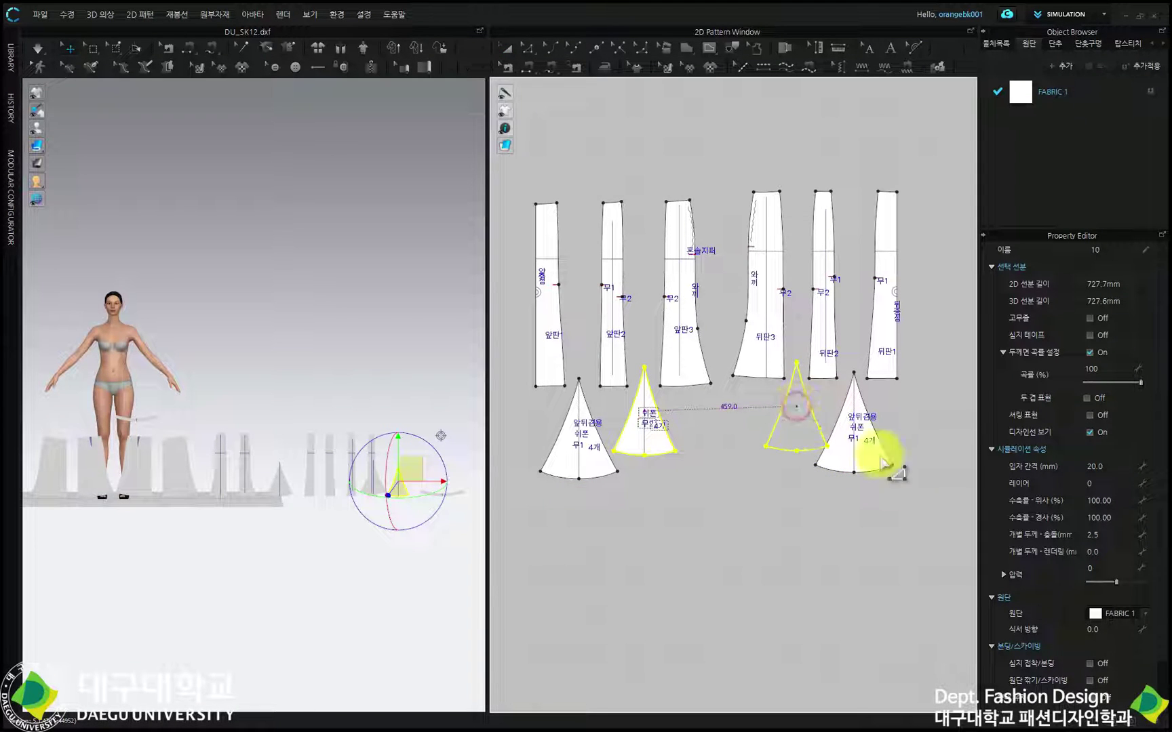
# - Move all gore panels and godets together above the lining, with 앞판1's centre-front edge beside the avatar silhouette's vertical axis
pyautogui.scroll(-5, 832, 497)
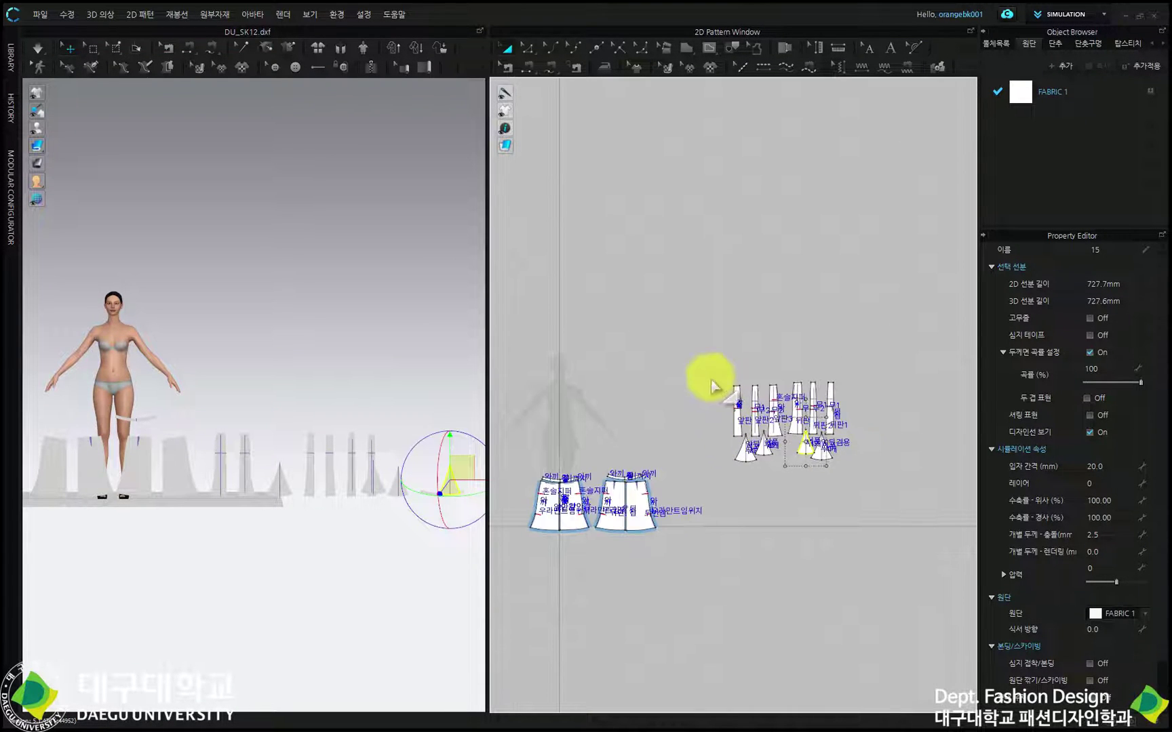
pyautogui.moveTo(702, 348); pyautogui.dragTo(881, 493)
pyautogui.scroll(2, 682, 424)
pyautogui.moveTo(747, 409); pyautogui.dragTo(875, 345, button='middle')
pyautogui.moveTo(903, 306); pyautogui.dragTo(611, 359)
pyautogui.scroll(5, 608, 359)
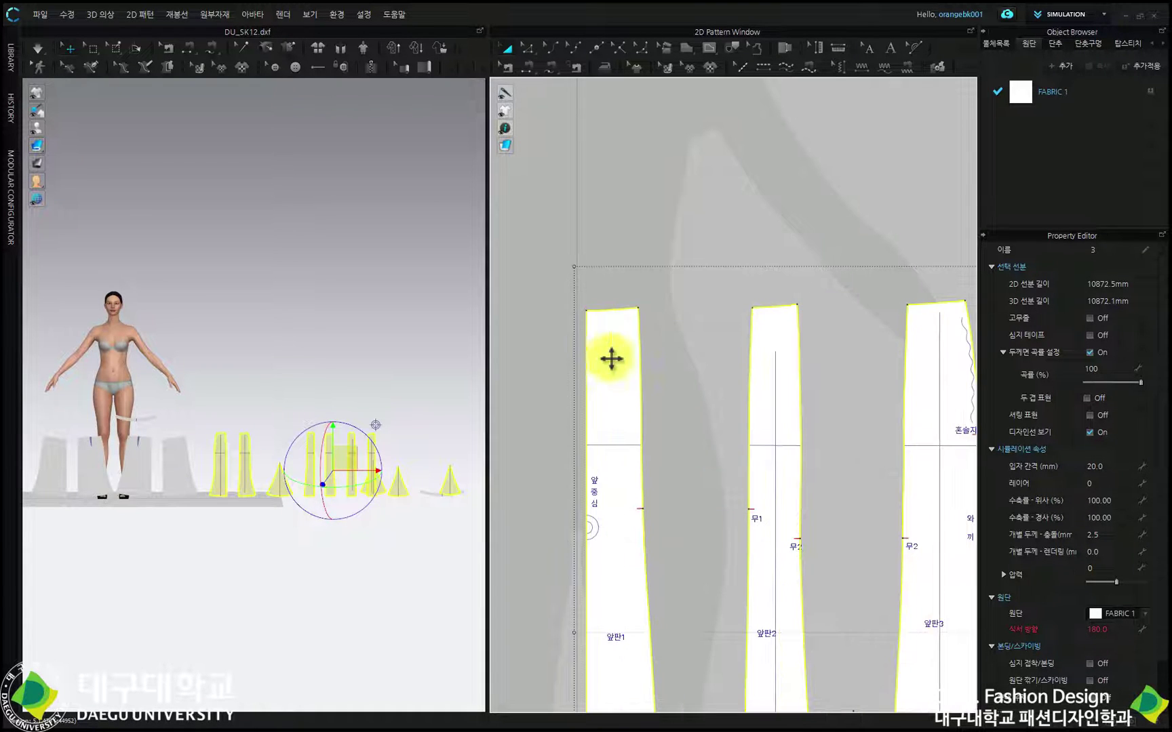
pyautogui.scroll(-5, 563, 166)
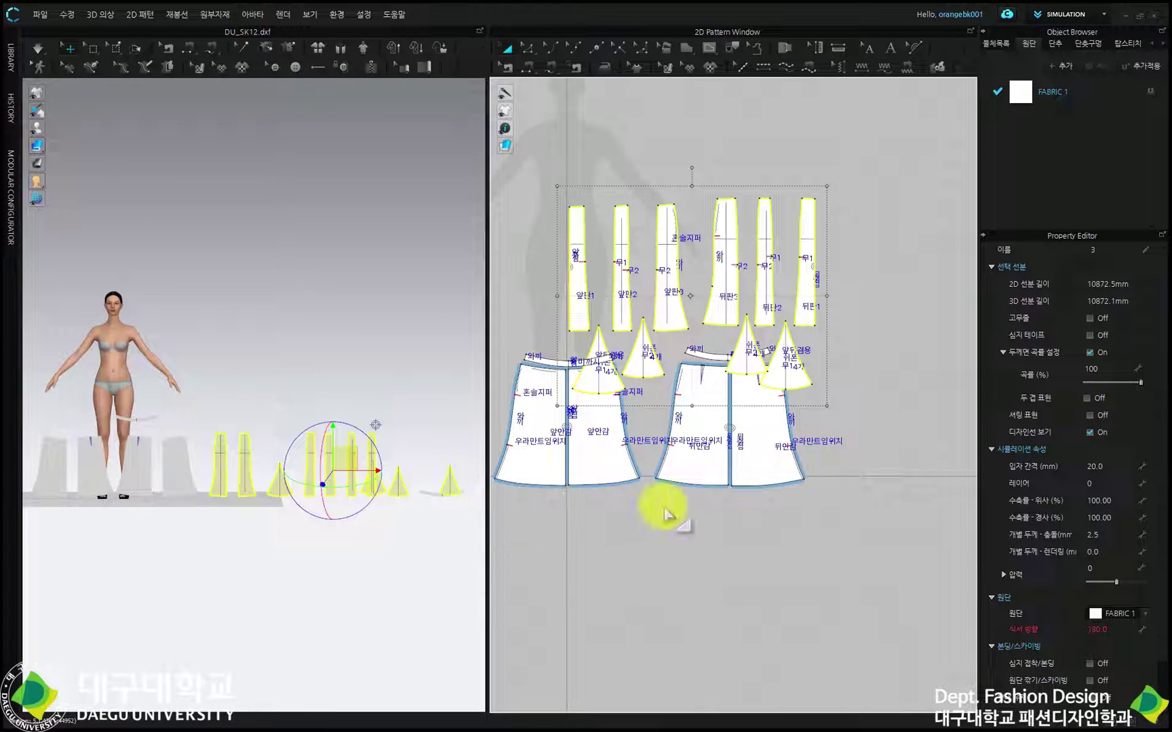
pyautogui.scroll(-1, 671, 504)
pyautogui.moveTo(667, 498); pyautogui.dragTo(709, 462, button='middle')
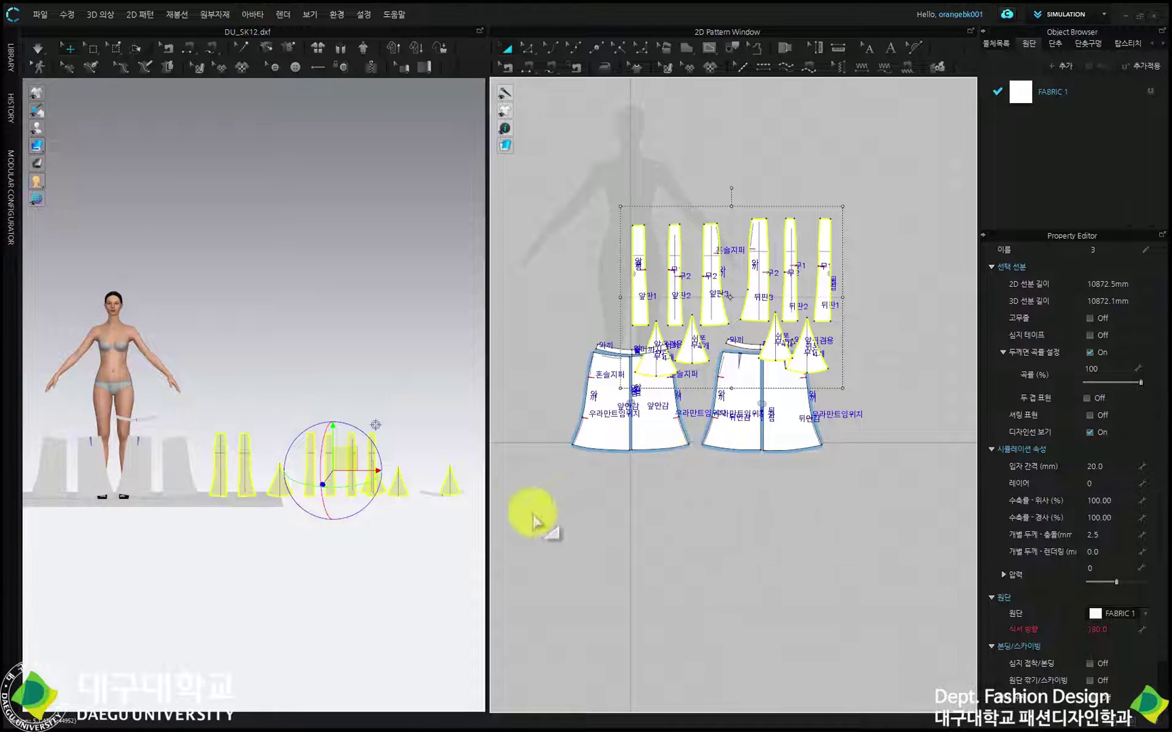
# - Move all lining panels and waist facings together straight down, clear of the godets, and deselect them
pyautogui.moveTo(532, 513); pyautogui.dragTo(911, 338)
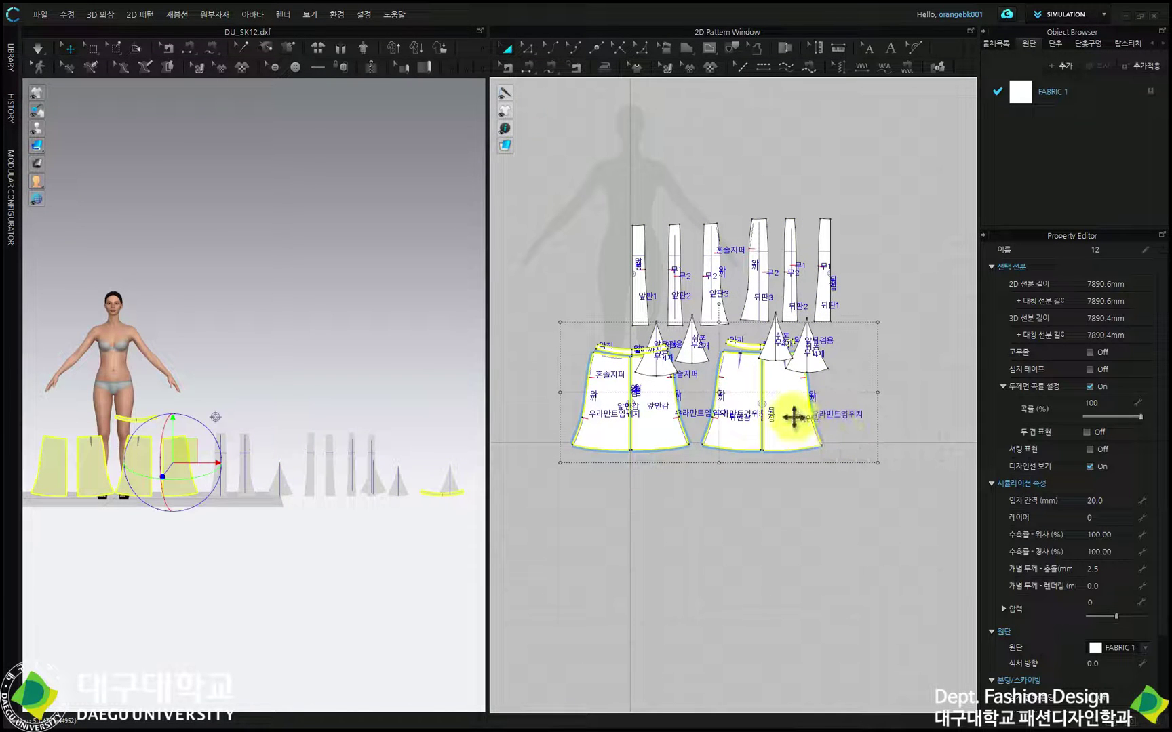
pyautogui.moveTo(794, 411); pyautogui.dragTo(795, 471)
pyautogui.click(862, 324)
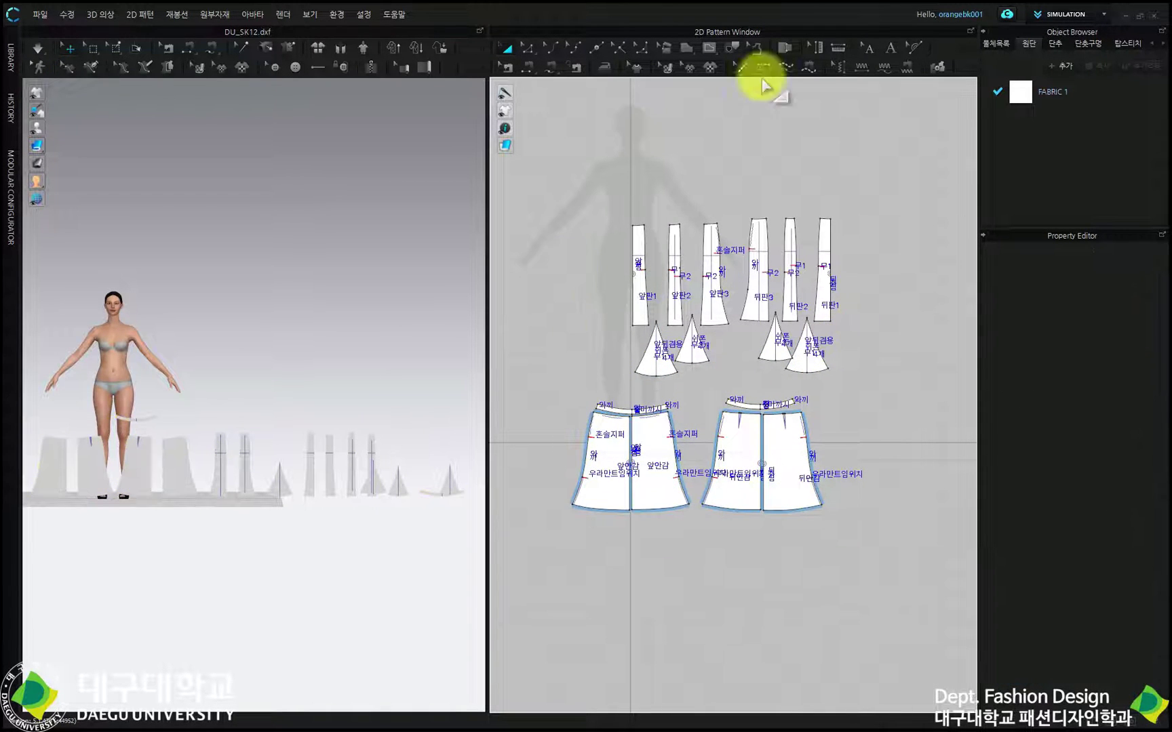
# - Widen the 2D pattern window by narrowing the 3D window, and frame the avatar and the skirt pieces
pyautogui.scroll(4, 701, 280)
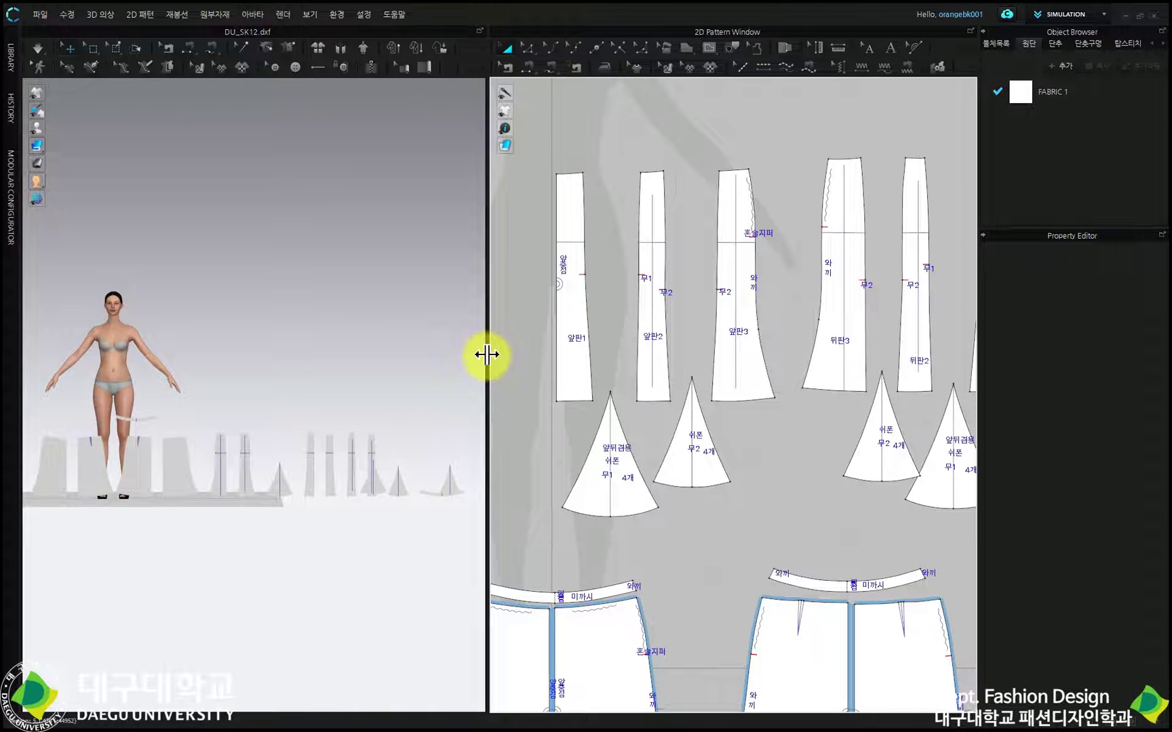
pyautogui.moveTo(487, 354); pyautogui.dragTo(389, 382)
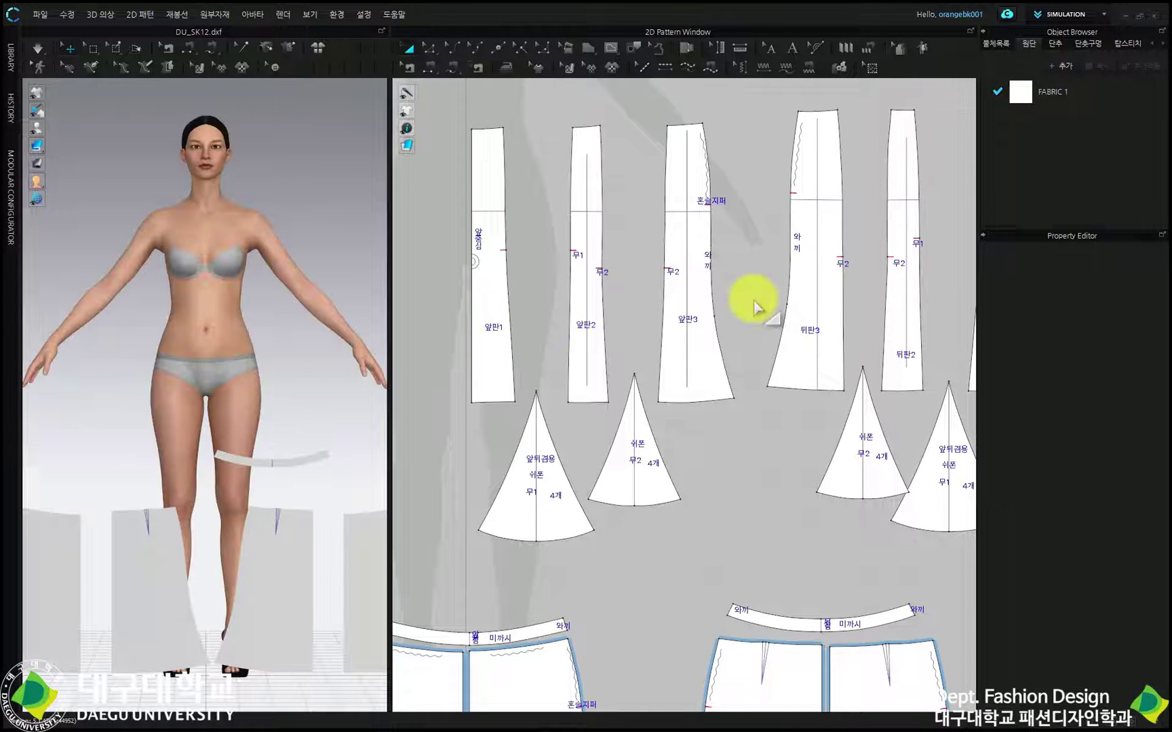
pyautogui.press('f')
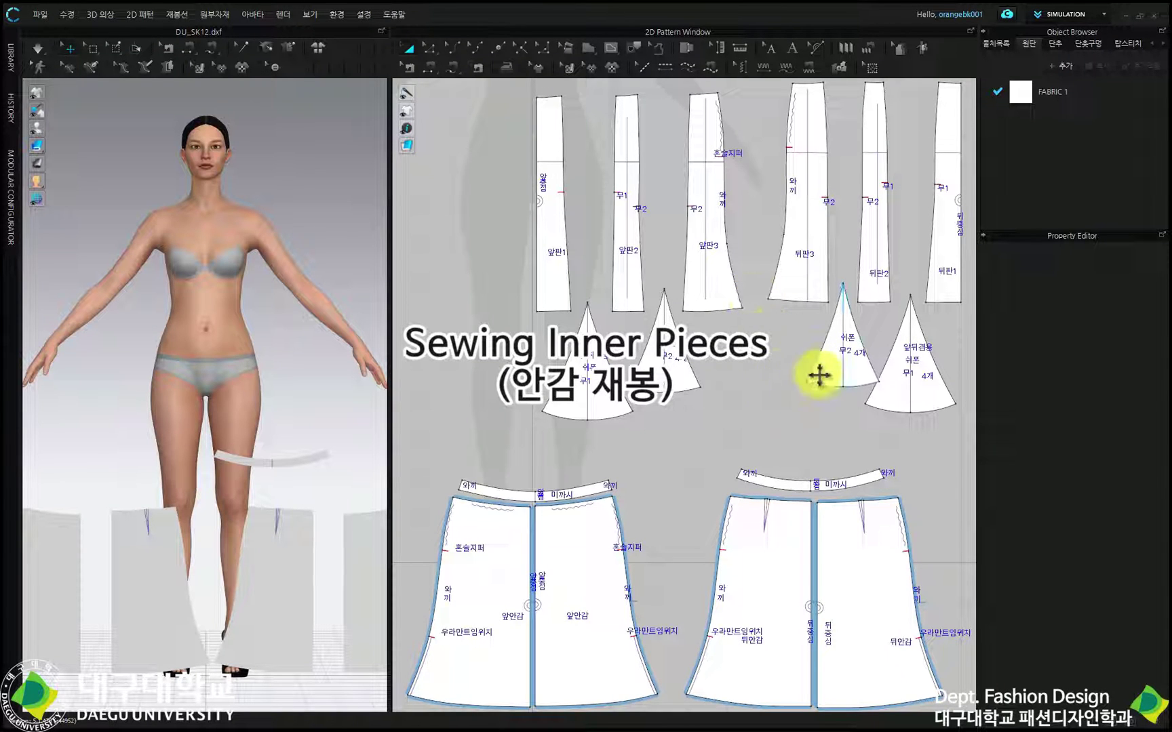
# - Cut the waist darts out of the back lining panels along their dart lines, without sewing the cut edges
pyautogui.click(843, 618)
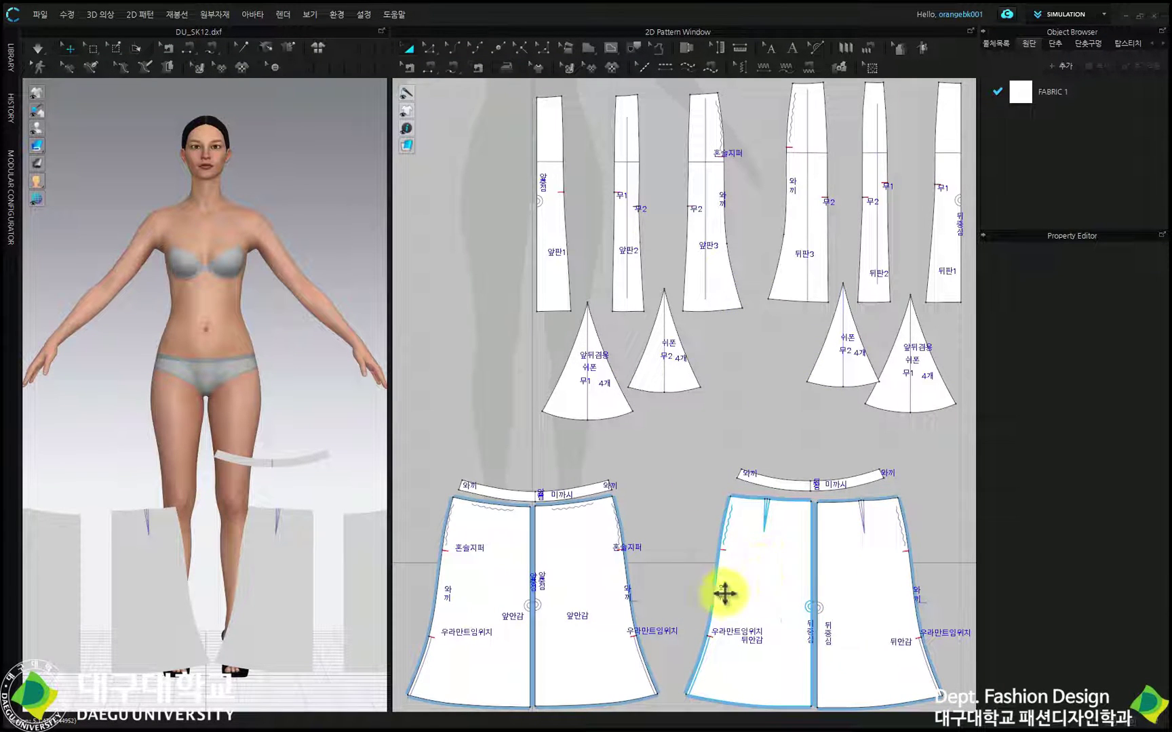
pyautogui.click(792, 575)
pyautogui.moveTo(792, 576); pyautogui.dragTo(805, 406, button='middle')
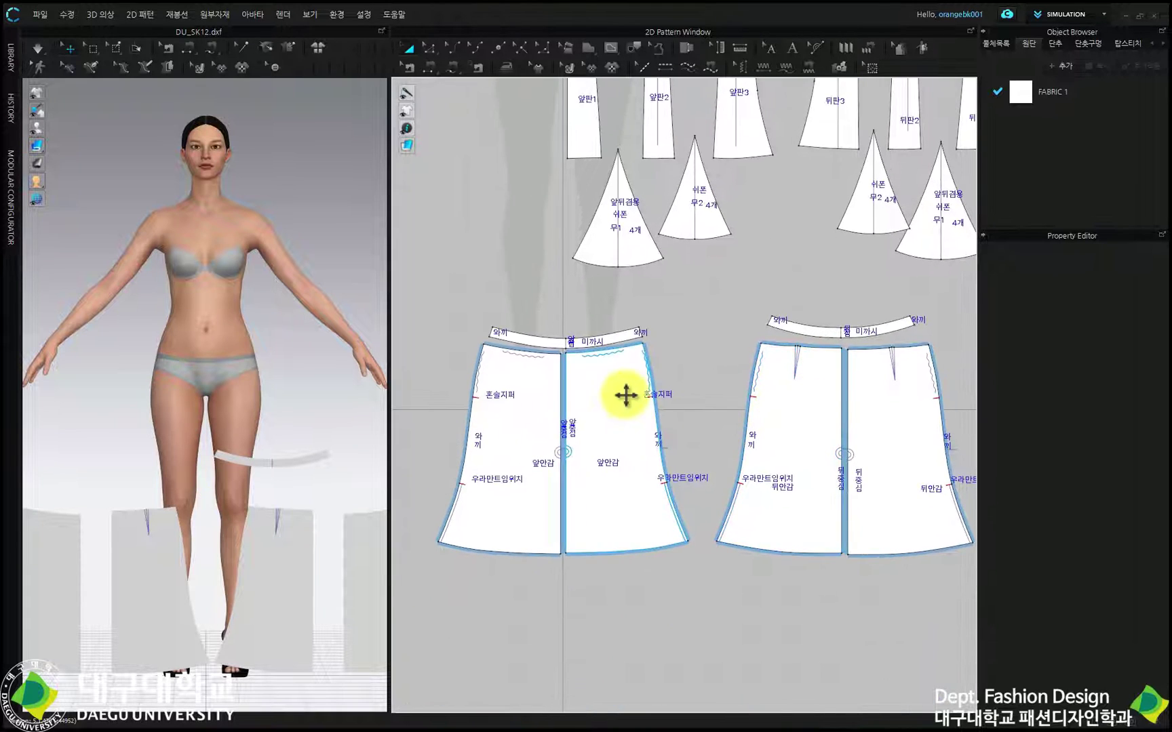
pyautogui.scroll(2, 620, 398)
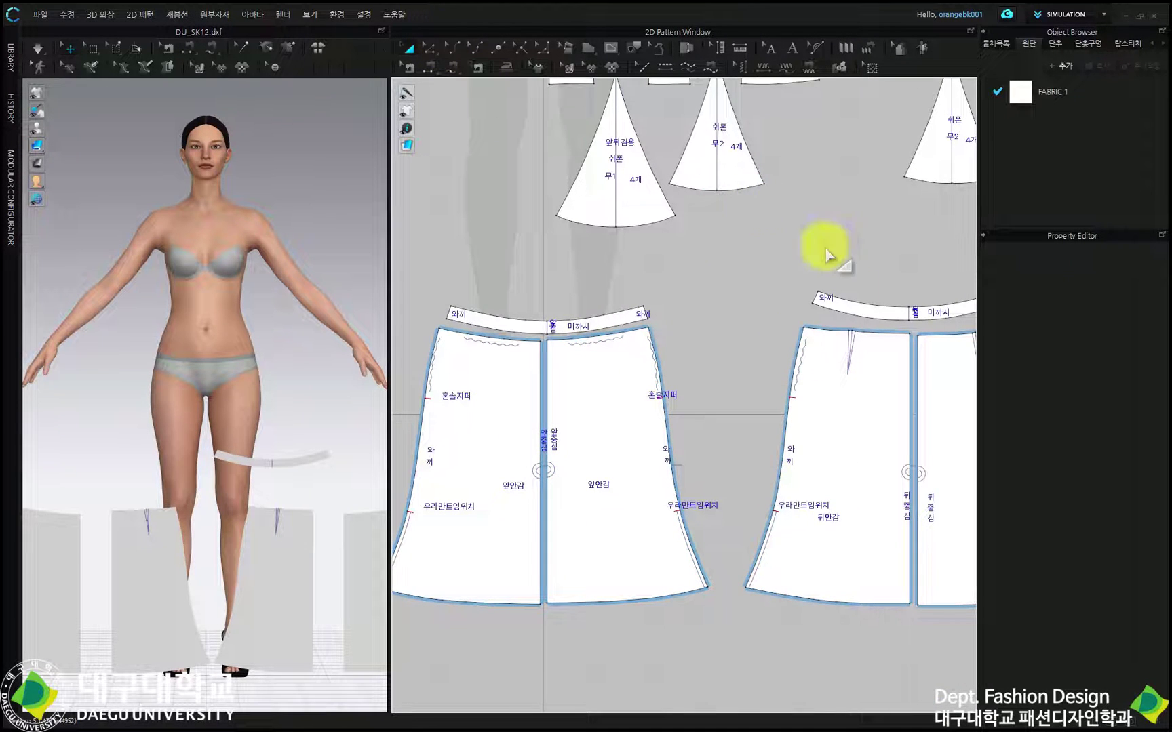
pyautogui.moveTo(824, 248); pyautogui.dragTo(731, 288, button='middle')
pyautogui.scroll(2, 709, 298)
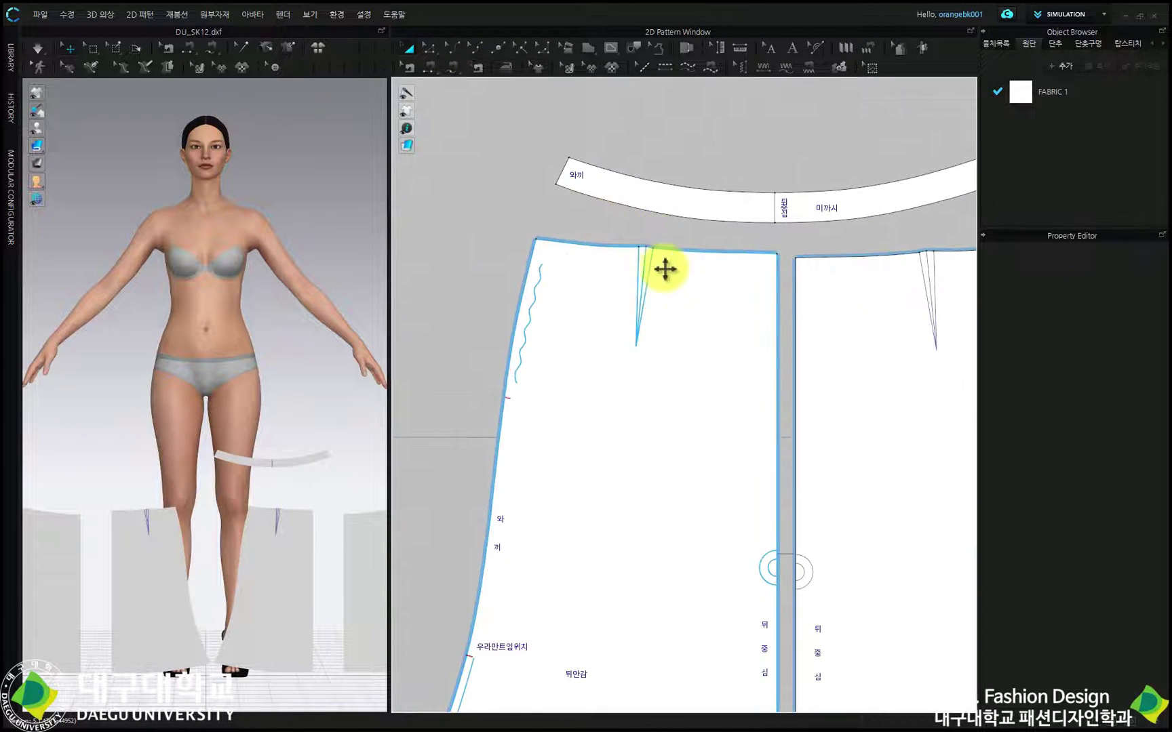
pyautogui.click(633, 51)
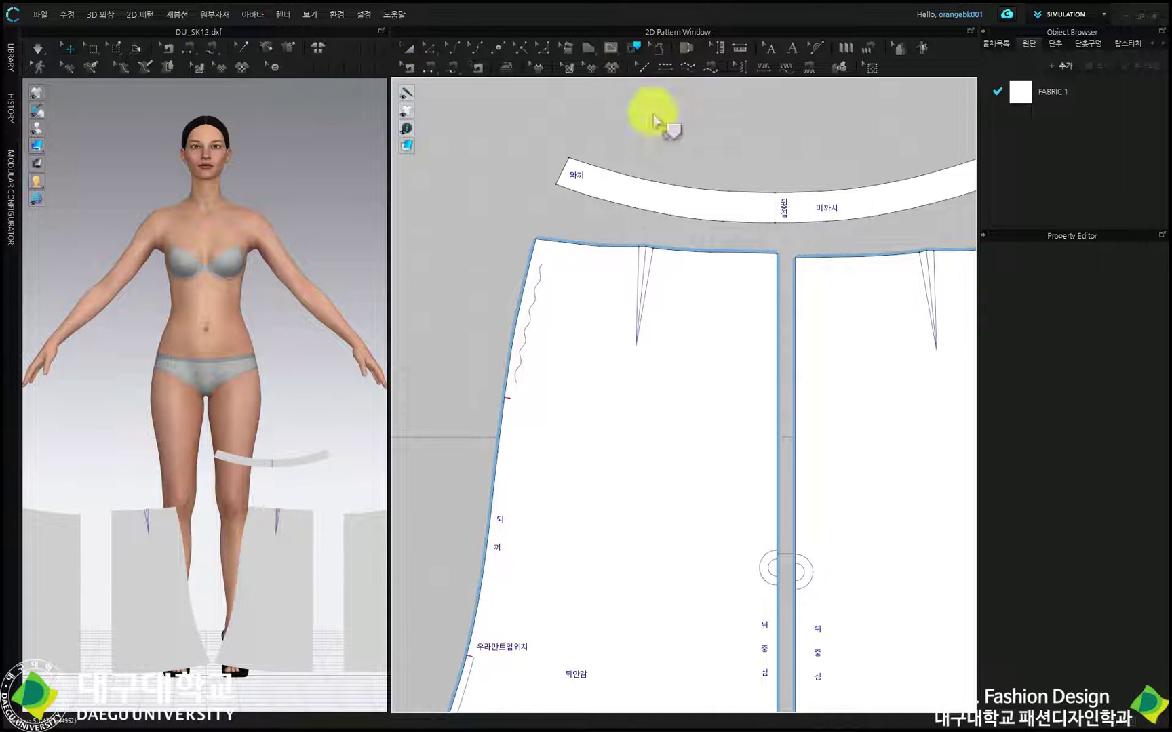
pyautogui.rightClick(652, 261)
pyautogui.click(675, 328)
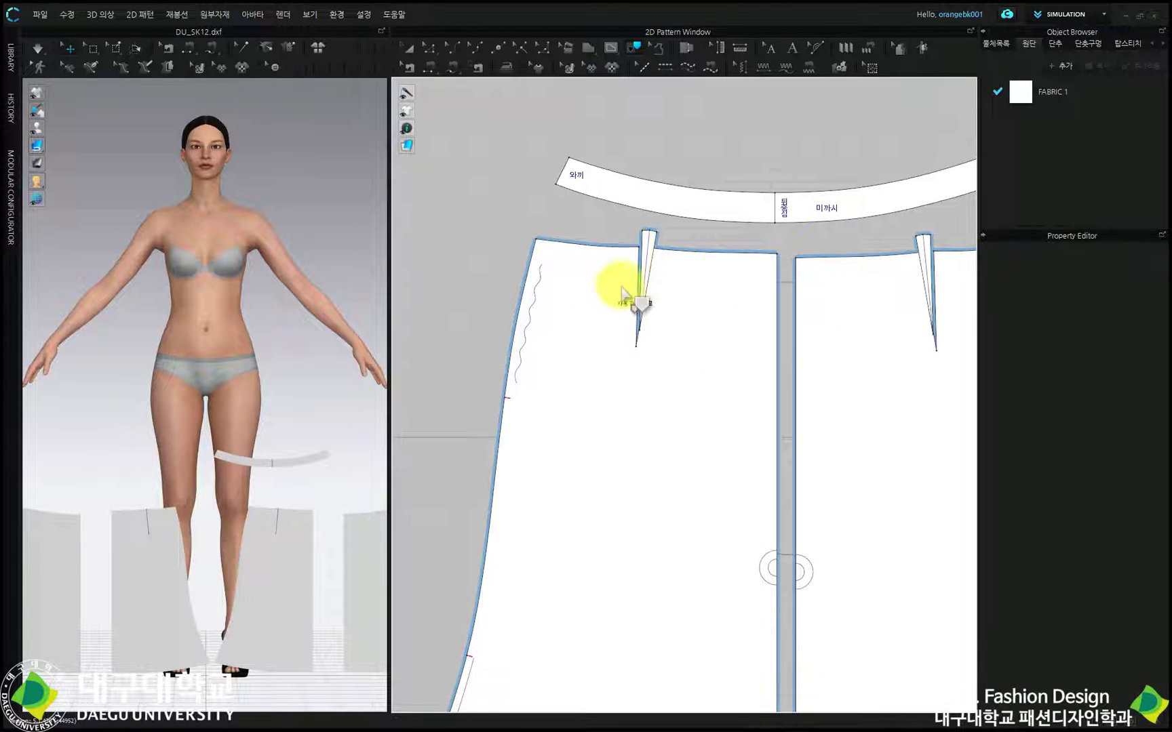
# - Delete the two cut-out dart pieces from the waist of the back lining panels
pyautogui.click(408, 48)
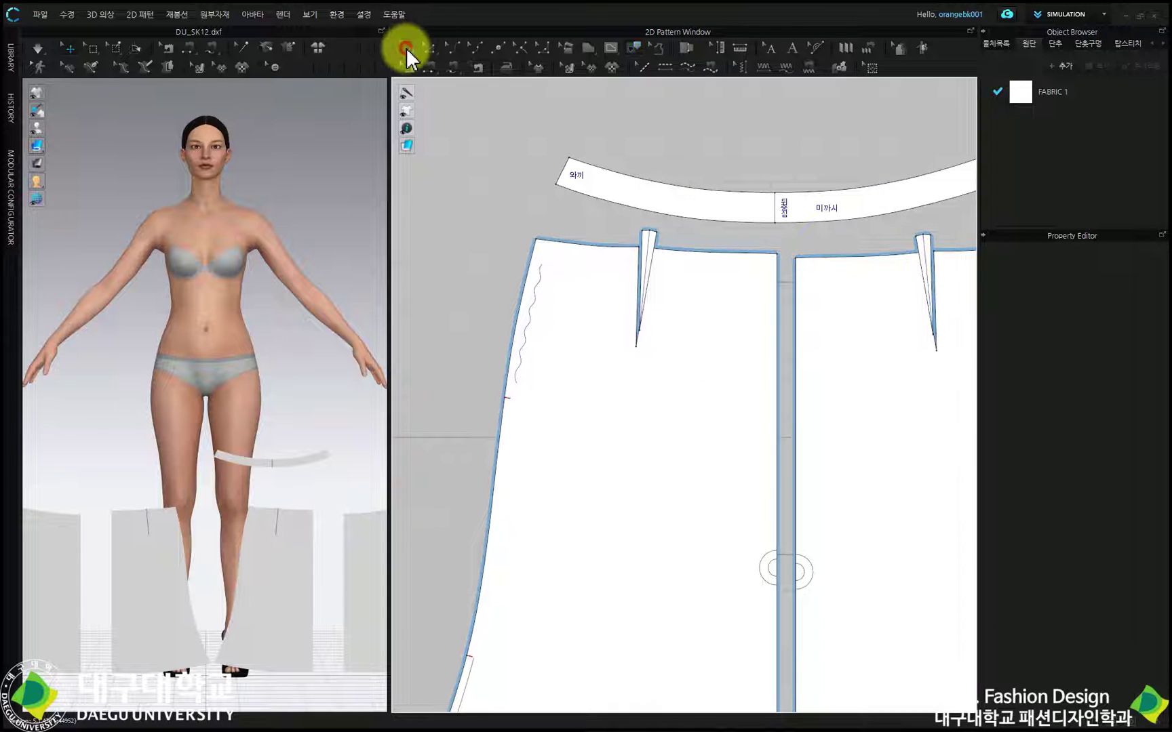
pyautogui.click(924, 236)
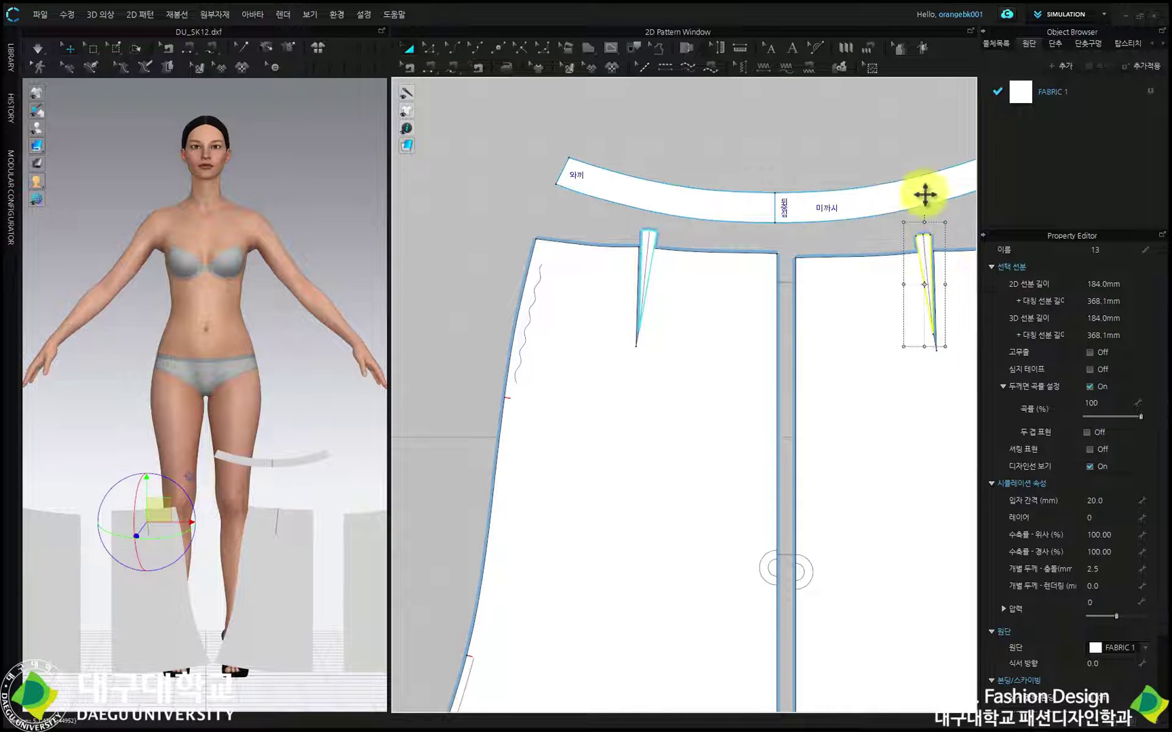
pyautogui.click(653, 234)
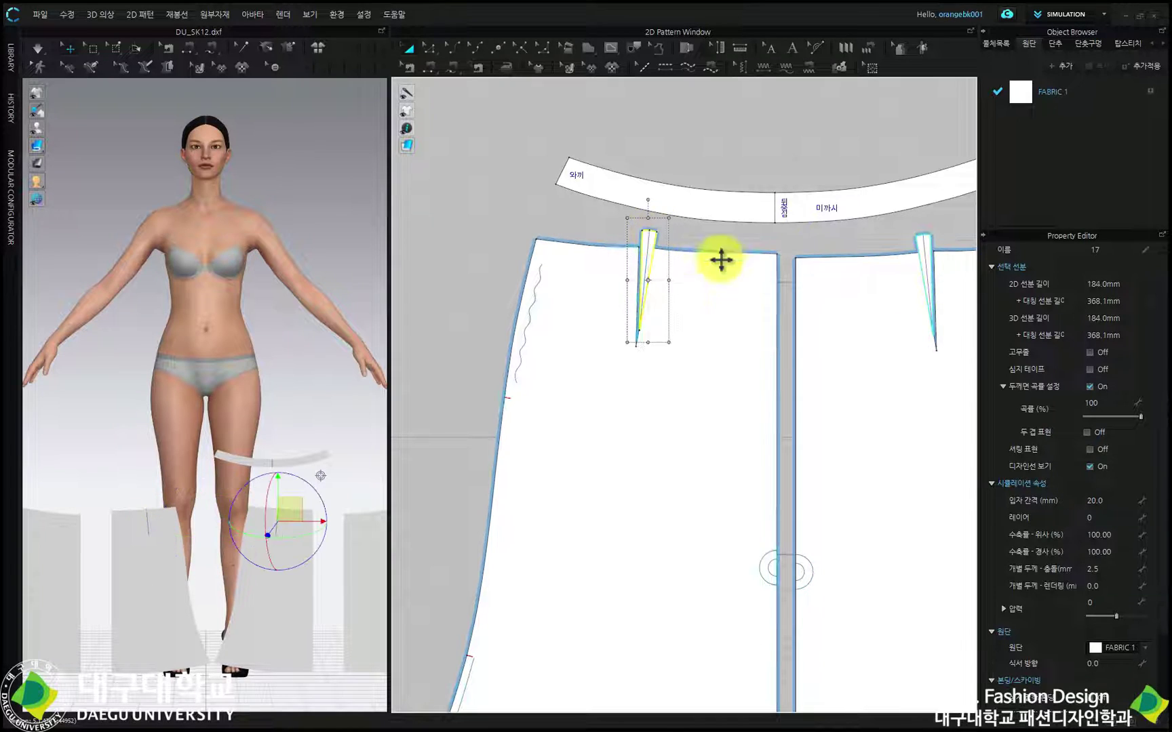
pyautogui.keyDown('shift'); pyautogui.click(916, 239); pyautogui.keyUp('shift')
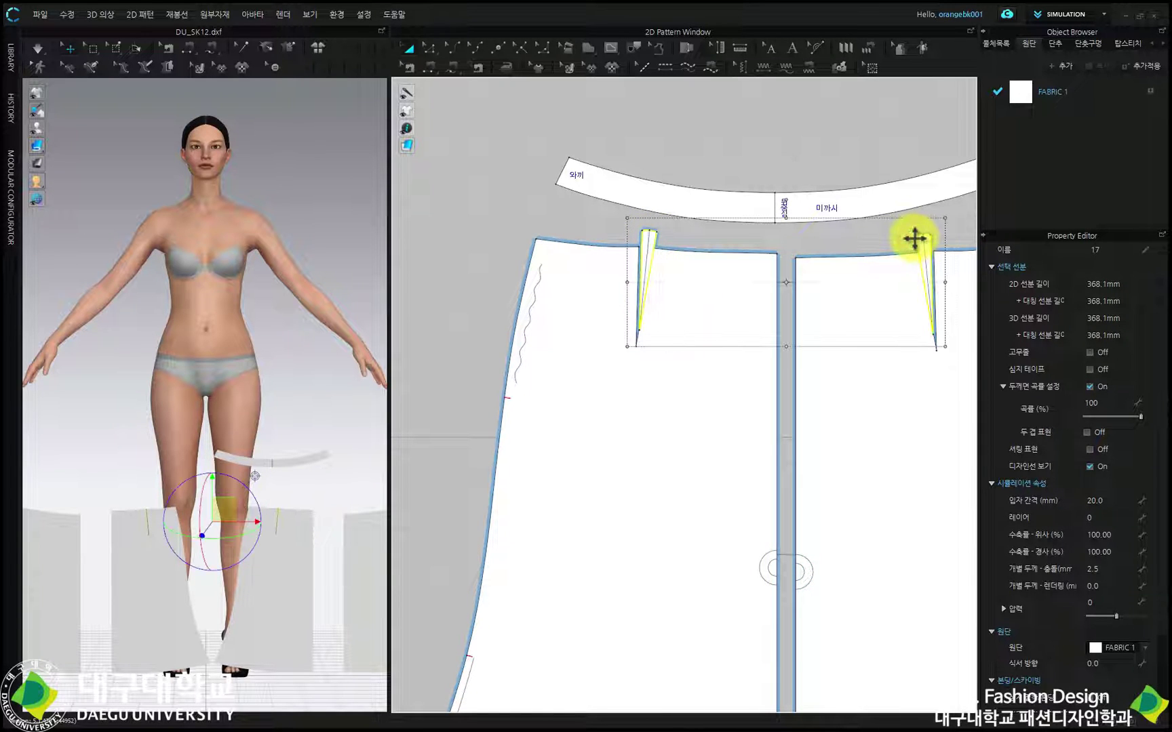
pyautogui.press('Delete')
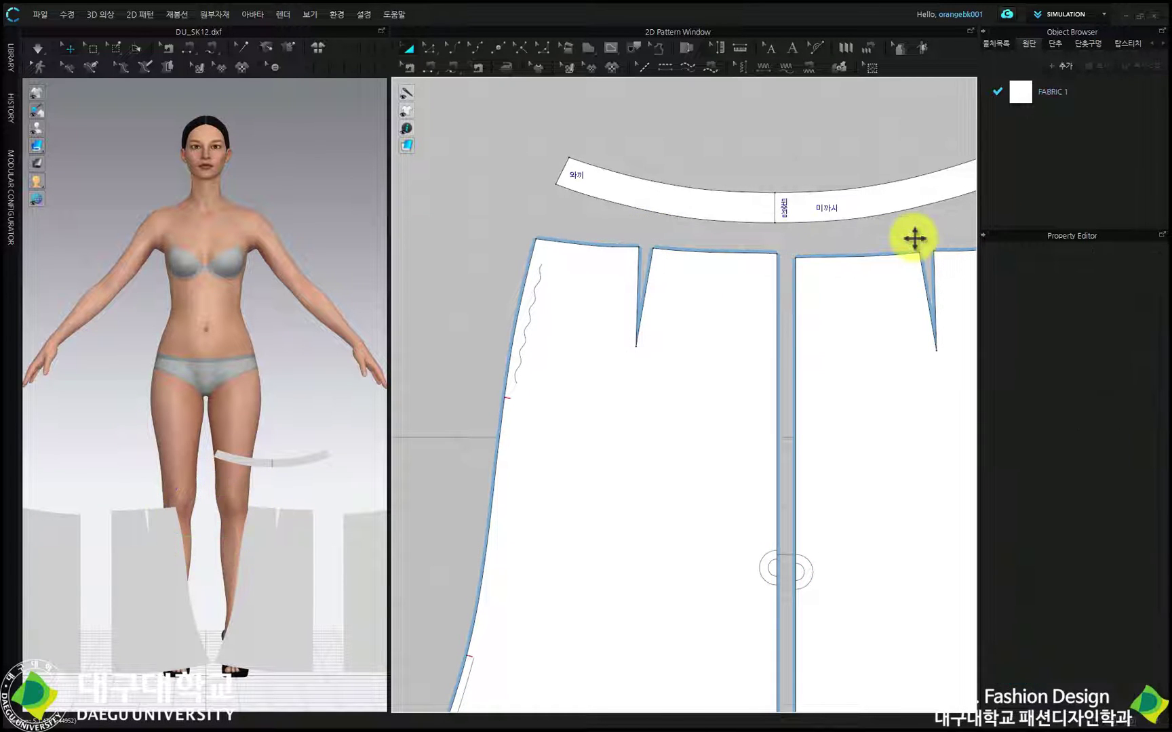
# - Sew the waist darts of the back lining closed and join the two back lining panels along the centre-back edges
pyautogui.click(433, 67)
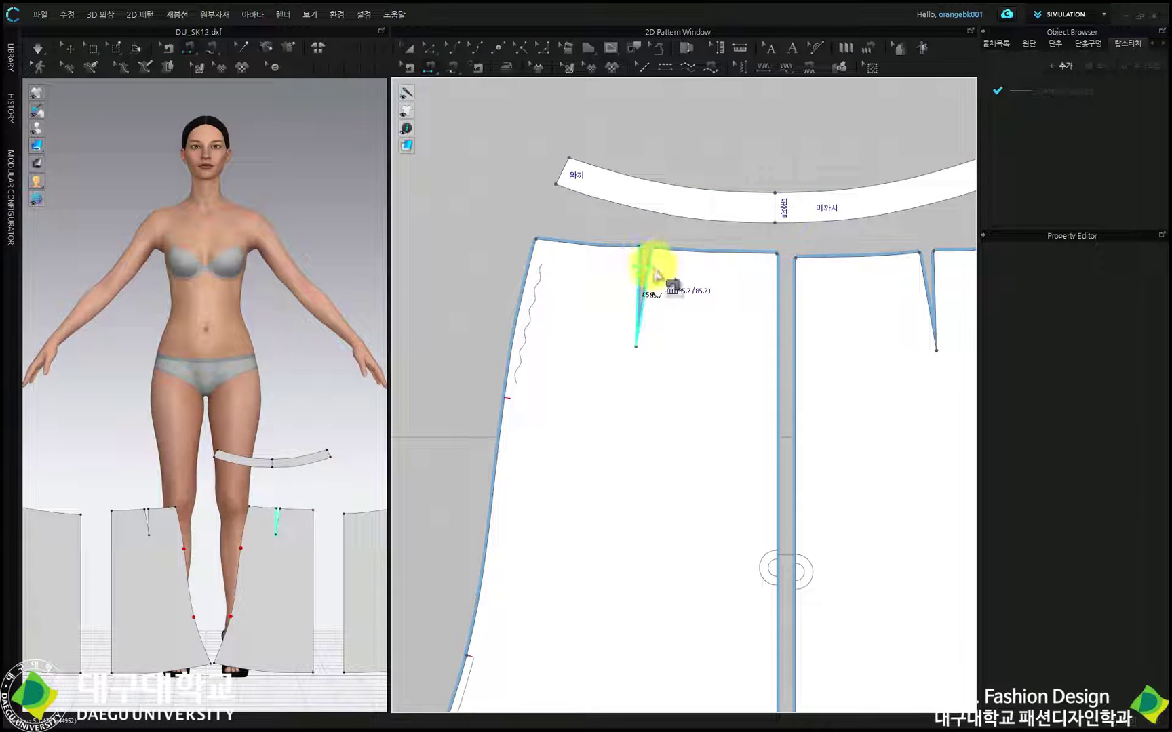
pyautogui.click(650, 266)
pyautogui.click(929, 268)
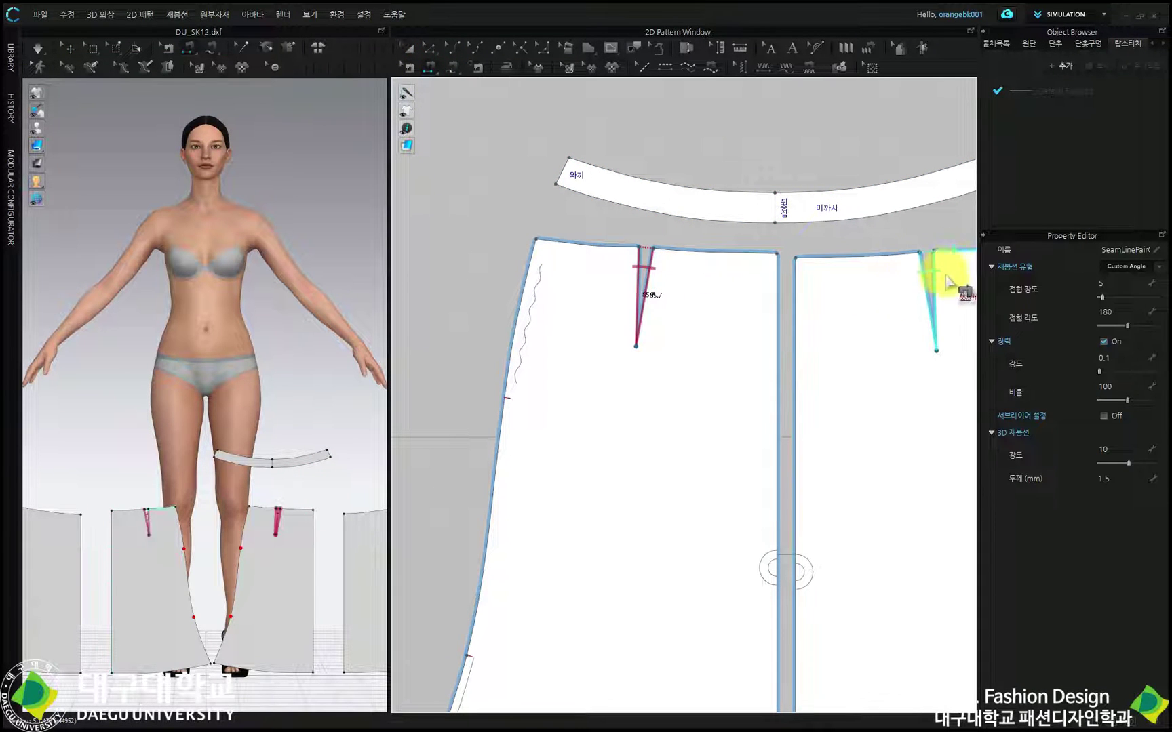
pyautogui.click(796, 291)
pyautogui.click(775, 293)
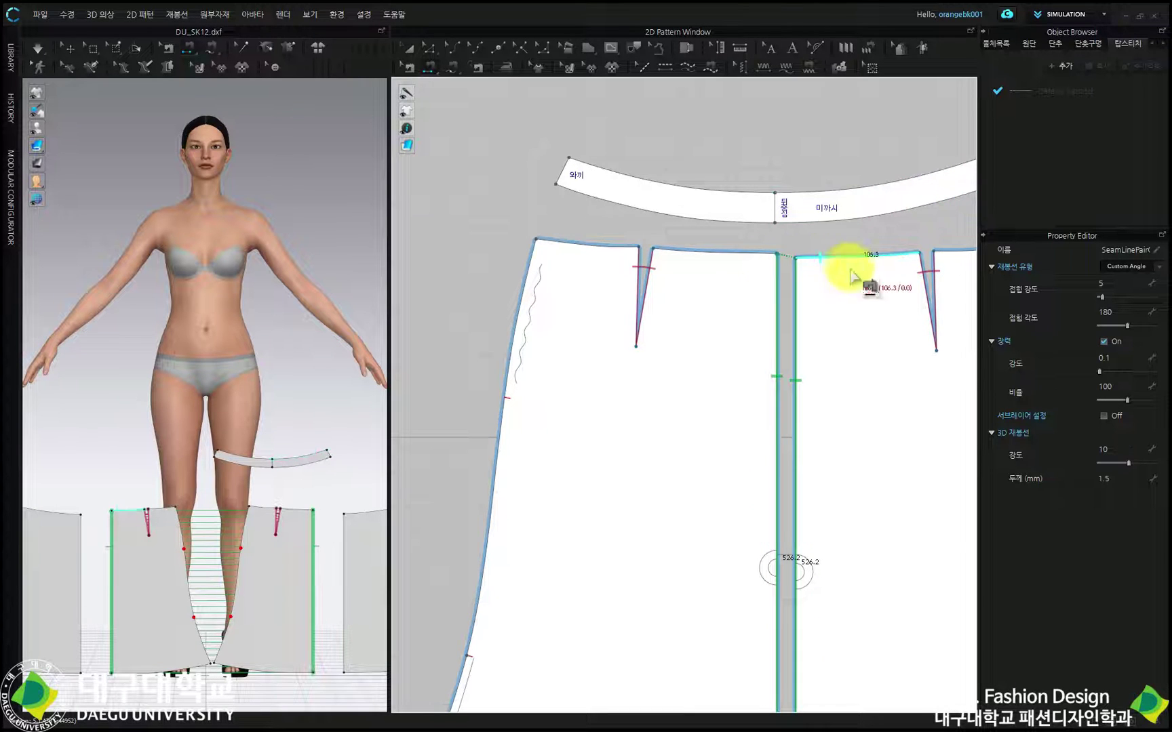
# - Sew the front and back lining side edges together from the waist to the zipper notch and from there to the slit notch
pyautogui.scroll(-3, 844, 278)
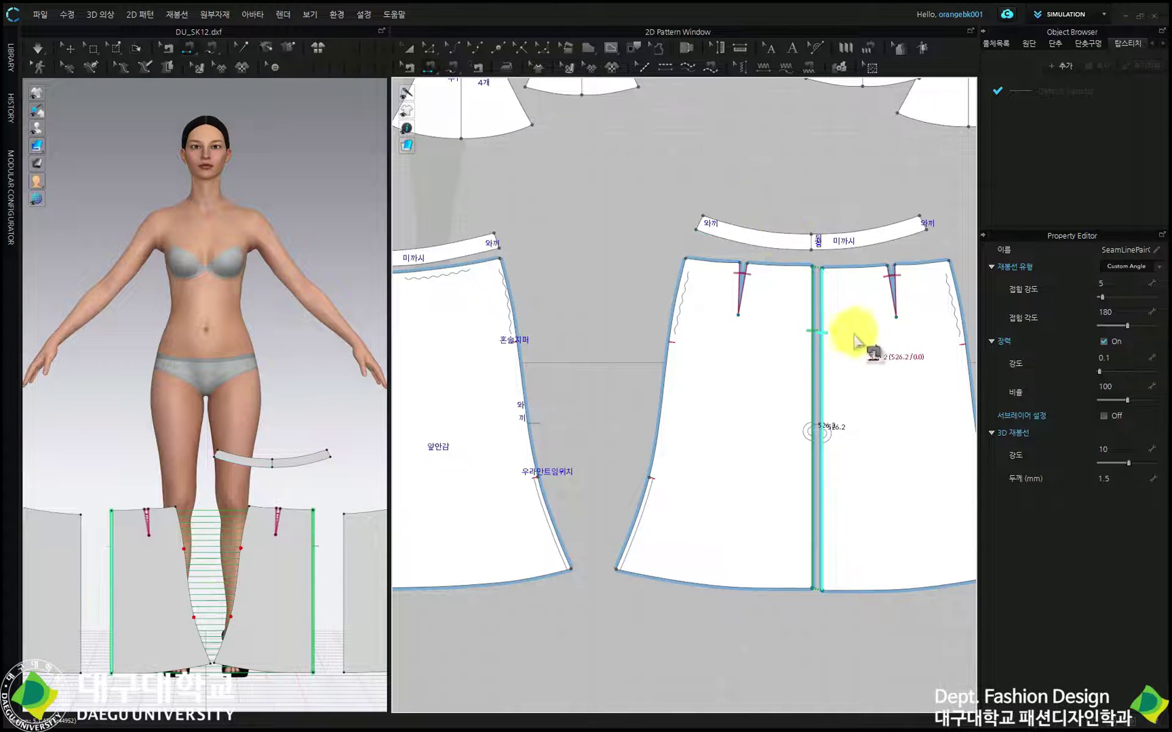
pyautogui.click(686, 279)
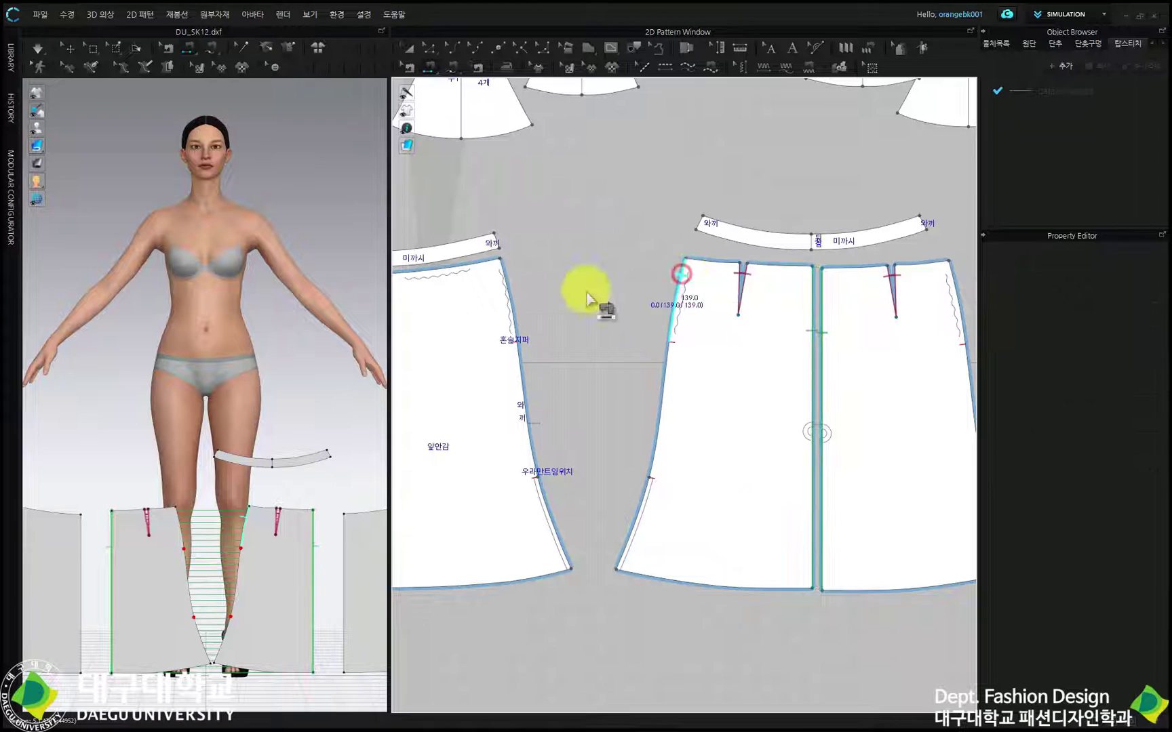
pyautogui.click(510, 278)
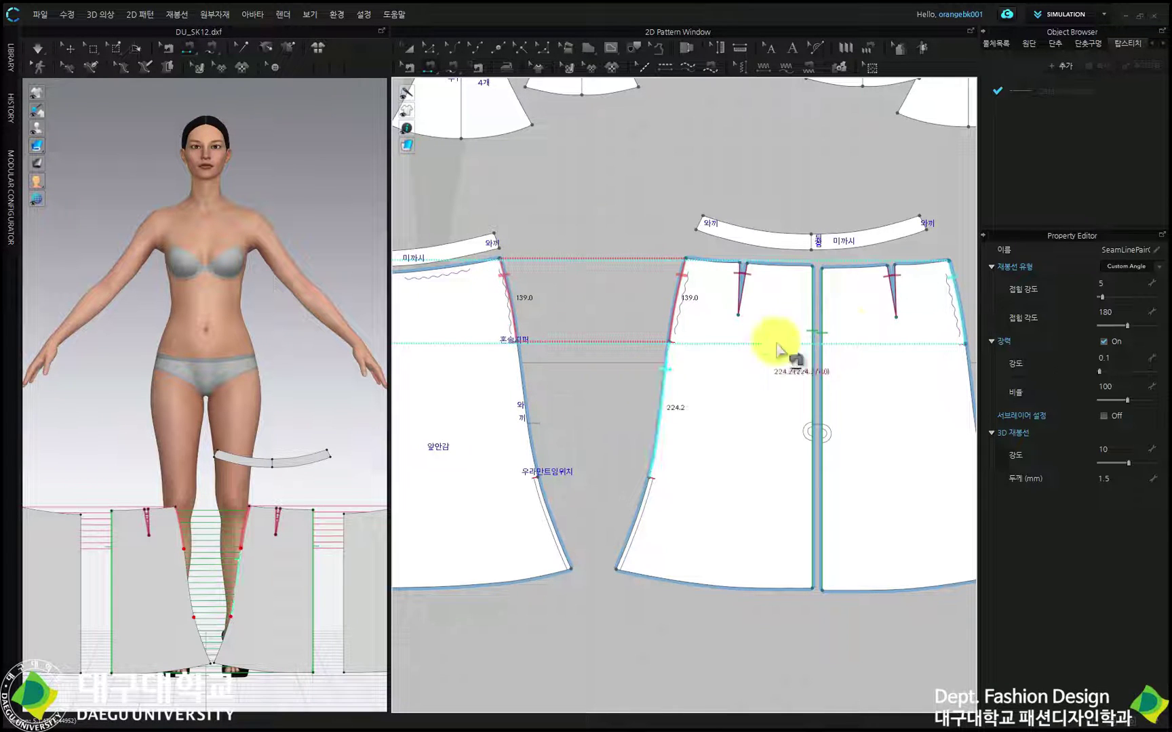
pyautogui.click(664, 366)
pyautogui.click(524, 387)
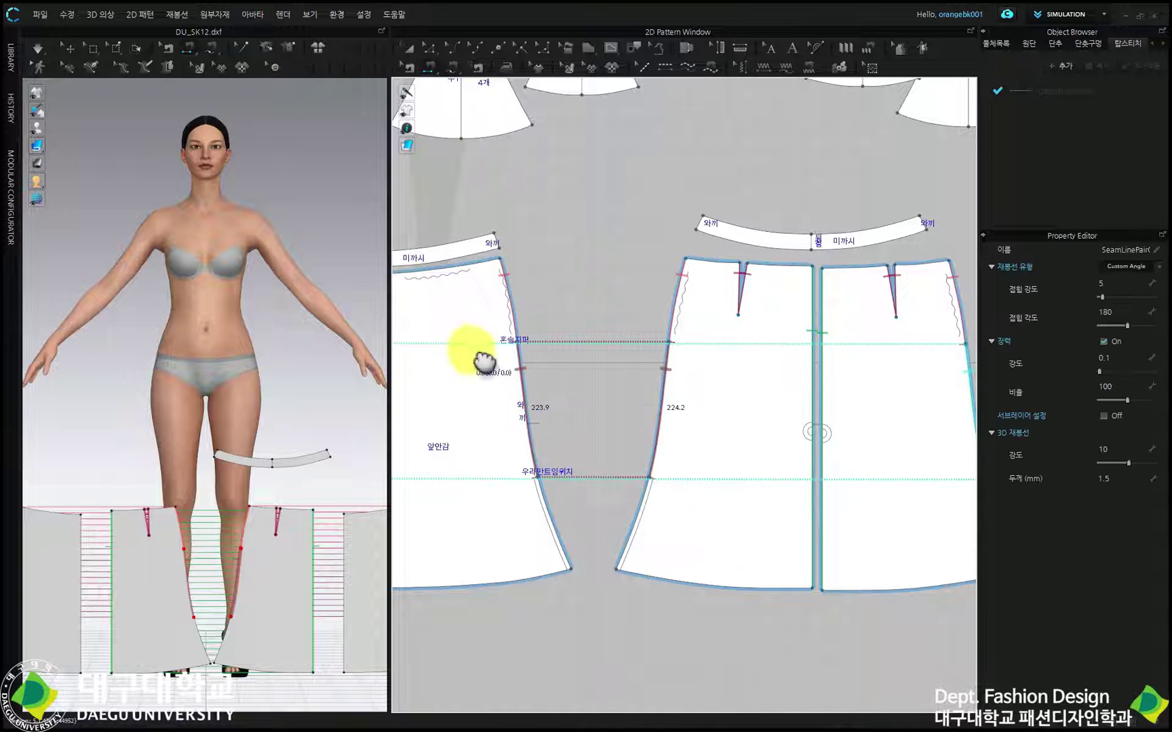
# - Sew the front lining panels together at centre front, and one panel's waist edge to the matching half of the front facing's lower edge
pyautogui.moveTo(473, 348); pyautogui.dragTo(601, 364, button='middle')
pyautogui.click(504, 337)
pyautogui.click(502, 328)
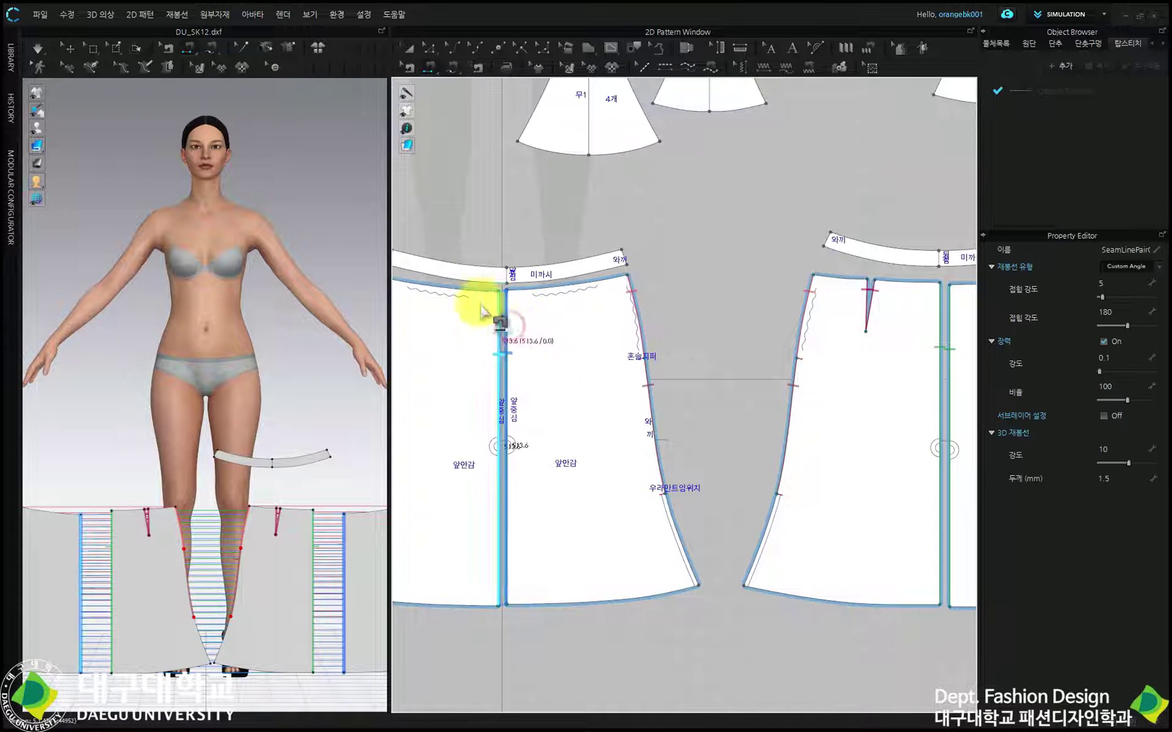
pyautogui.scroll(3, 500, 289)
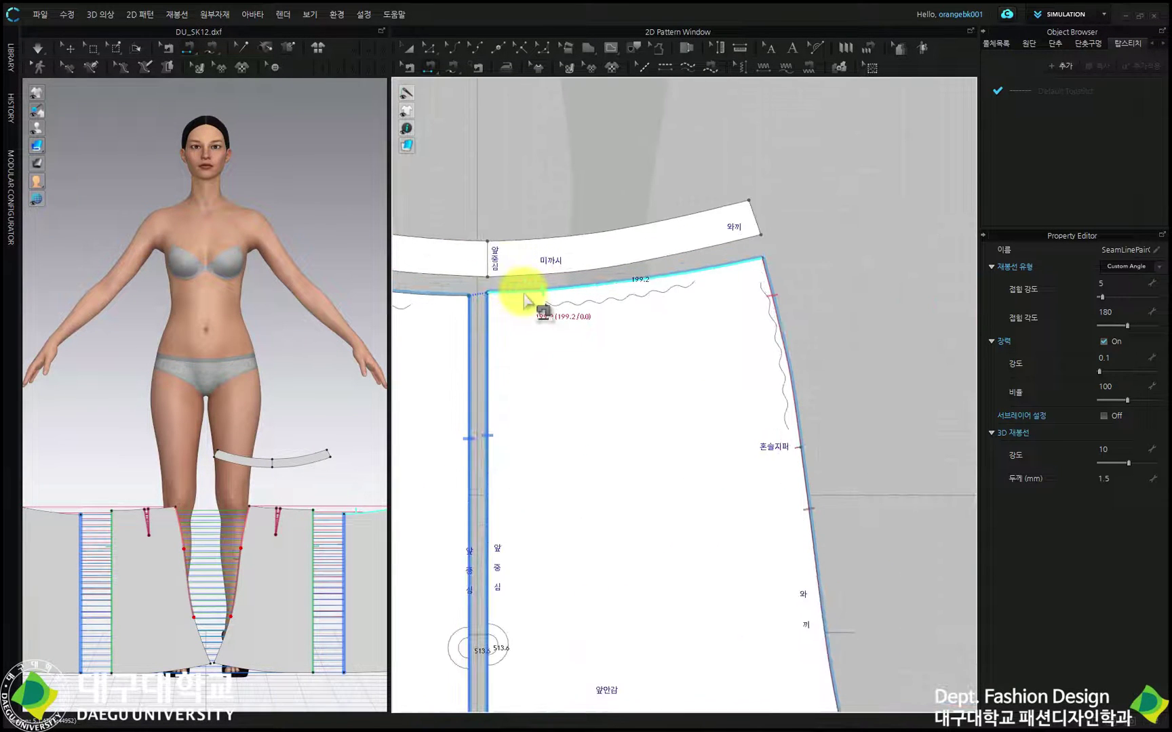
pyautogui.click(526, 293)
pyautogui.click(516, 273)
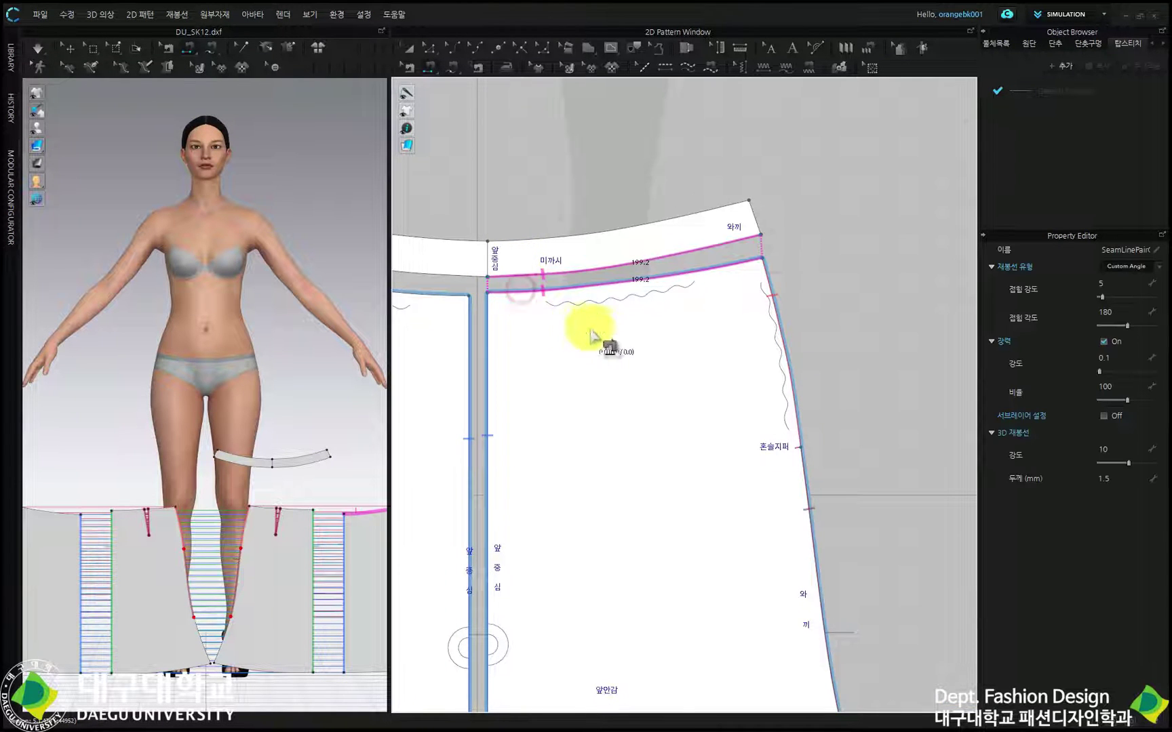
# - Split the front waist facing along its centre-front line with Cut & Sew, keeping the two halves sewn together
pyautogui.moveTo(606, 339); pyautogui.dragTo(792, 317, button='middle')
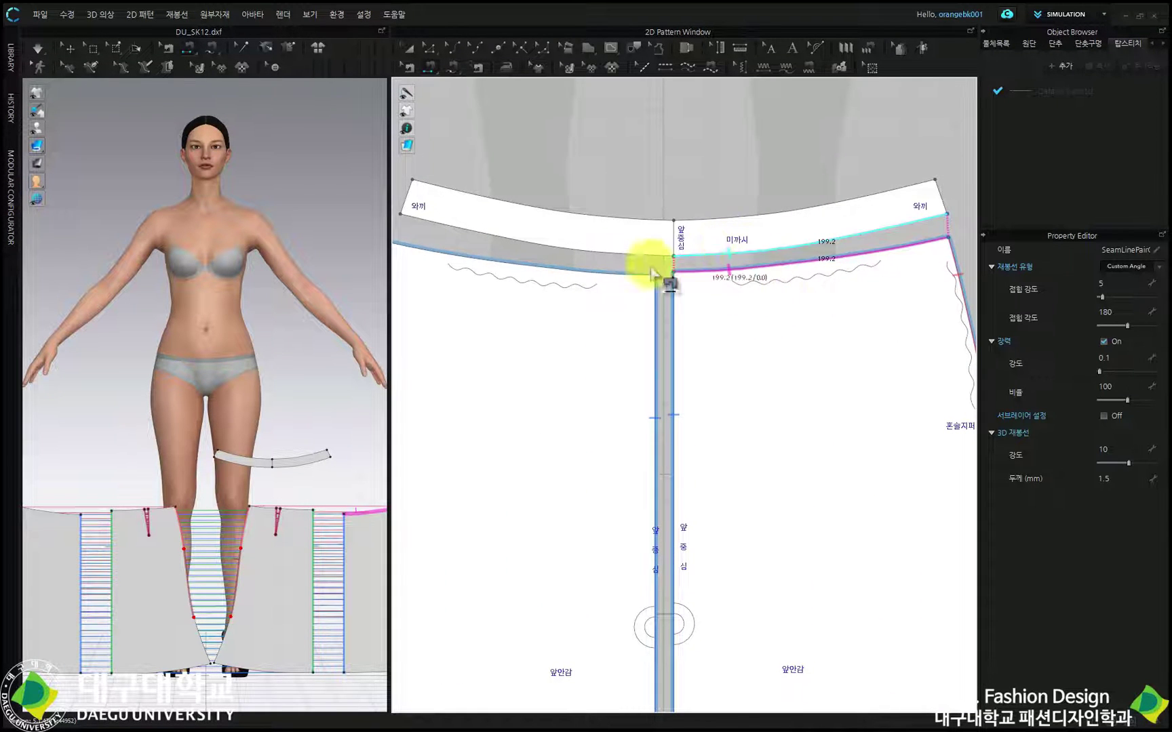
pyautogui.click(525, 273)
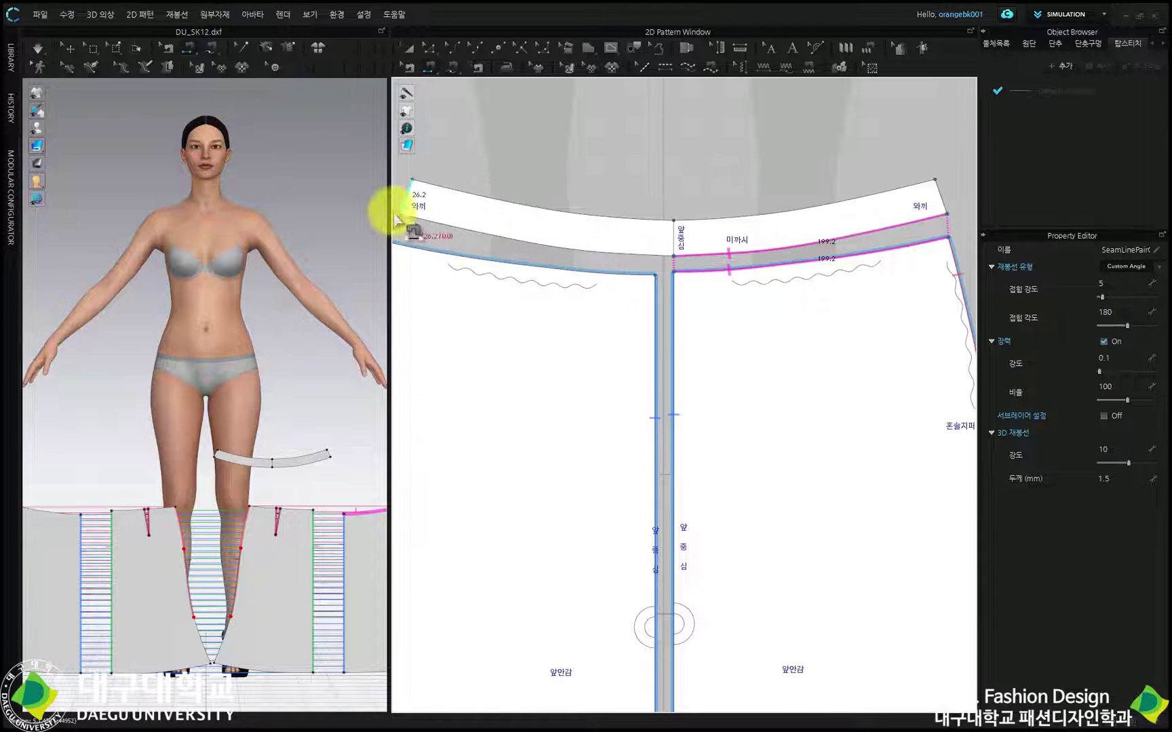
pyautogui.click(427, 47)
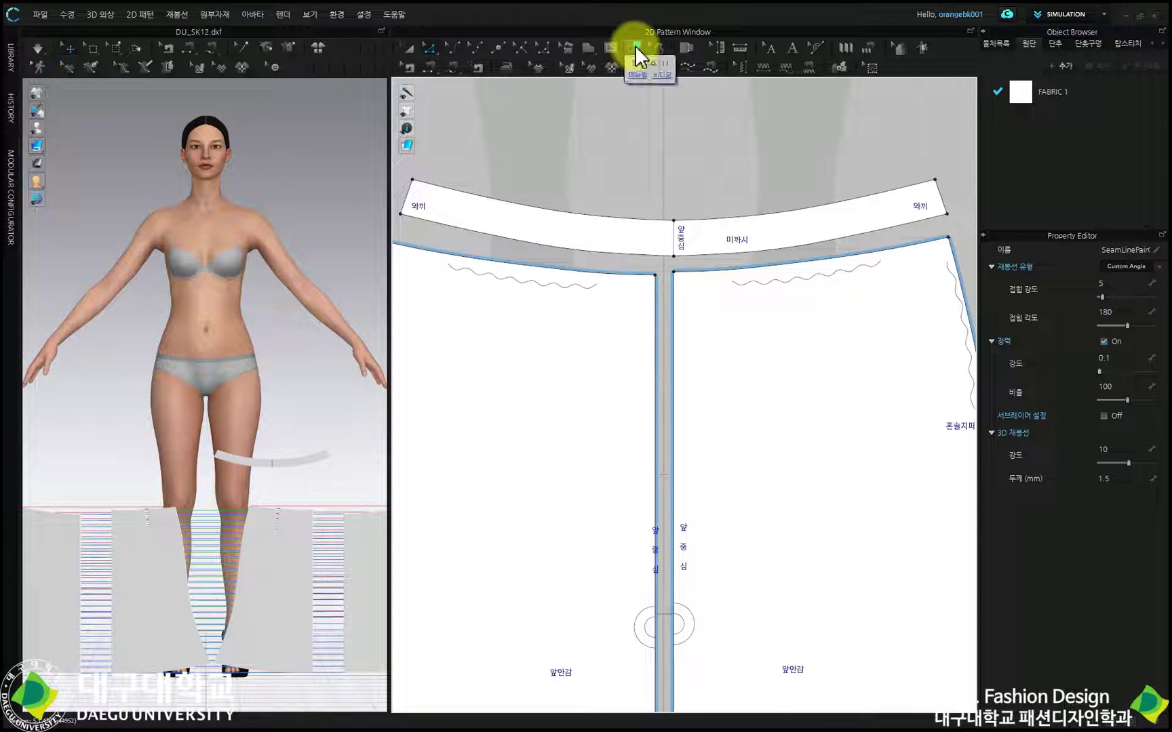
pyautogui.click(636, 49)
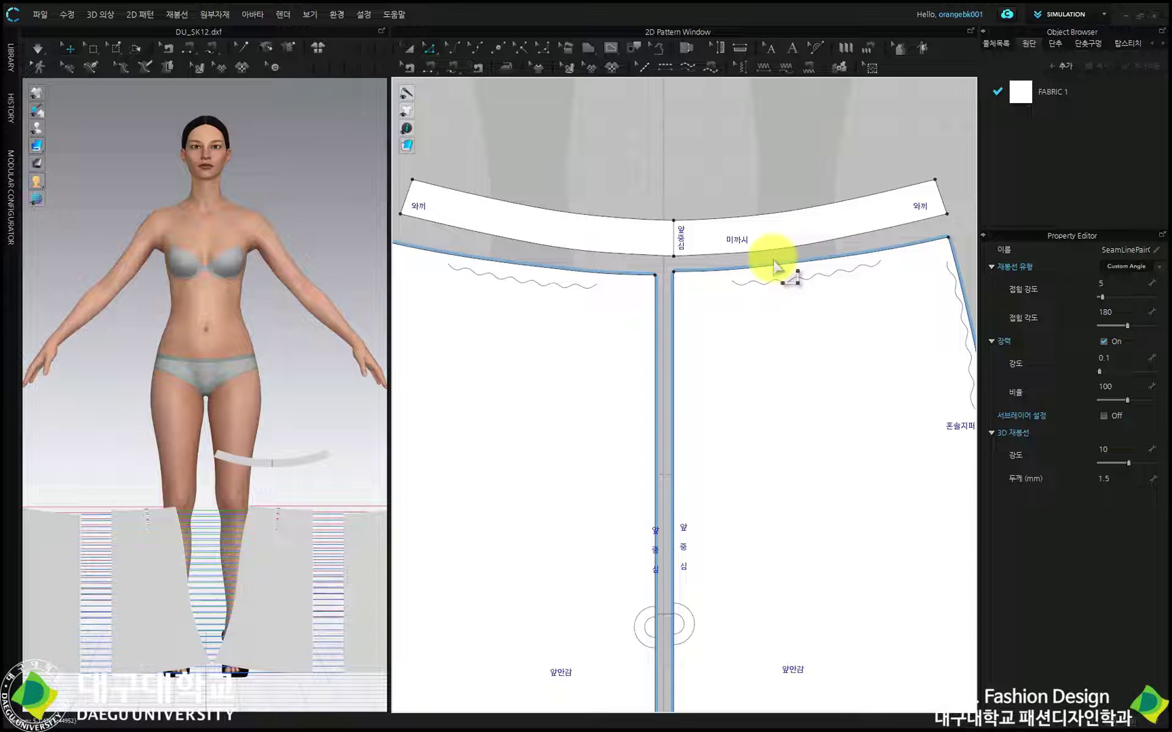
pyautogui.click(636, 49)
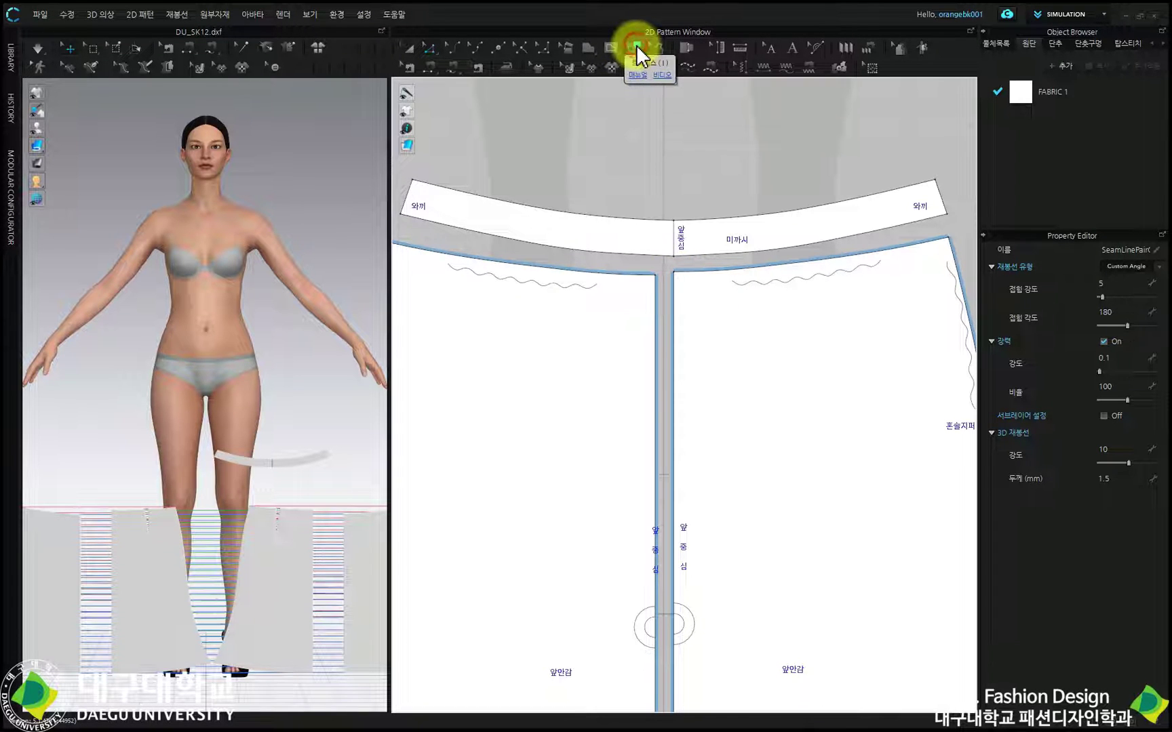
pyautogui.click(675, 243)
pyautogui.scroll(4, 671, 252)
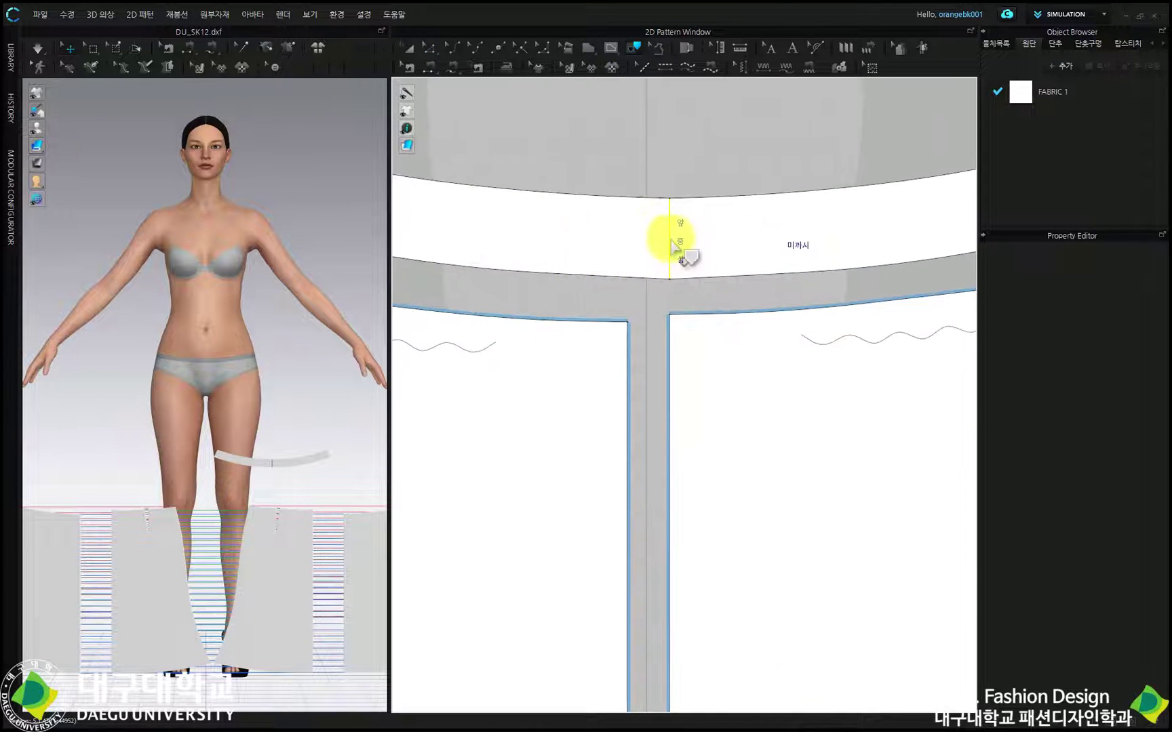
pyautogui.rightClick(673, 241)
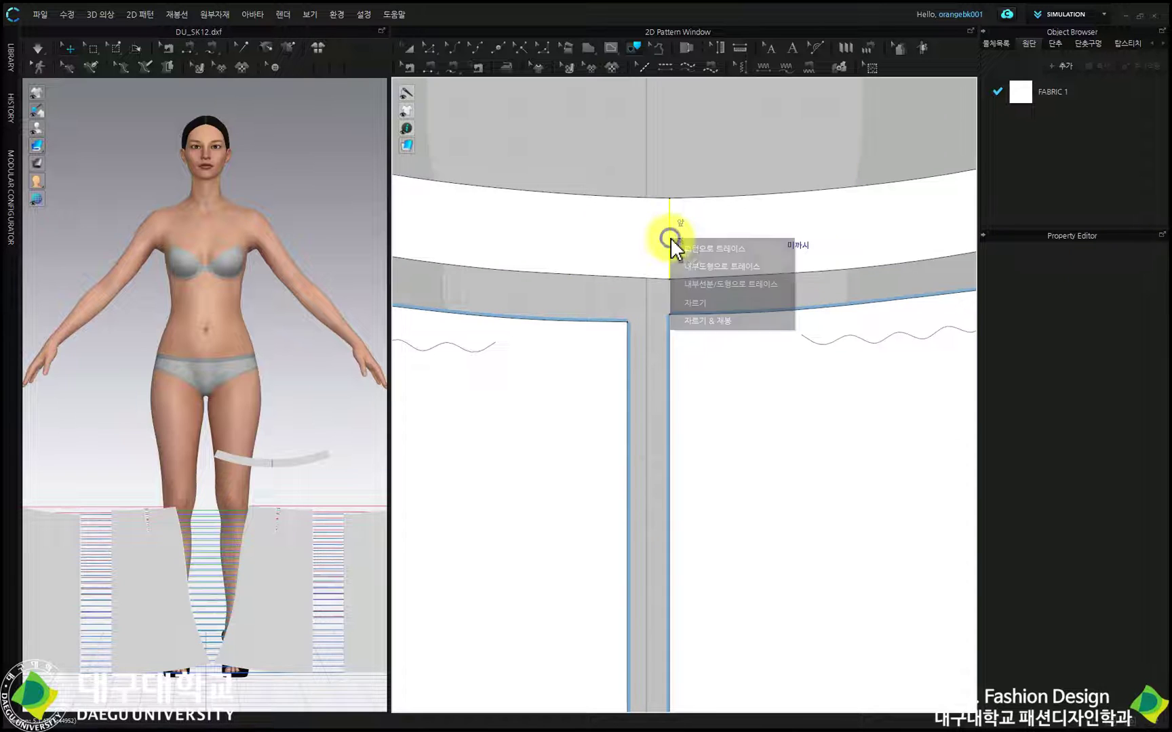
pyautogui.click(706, 321)
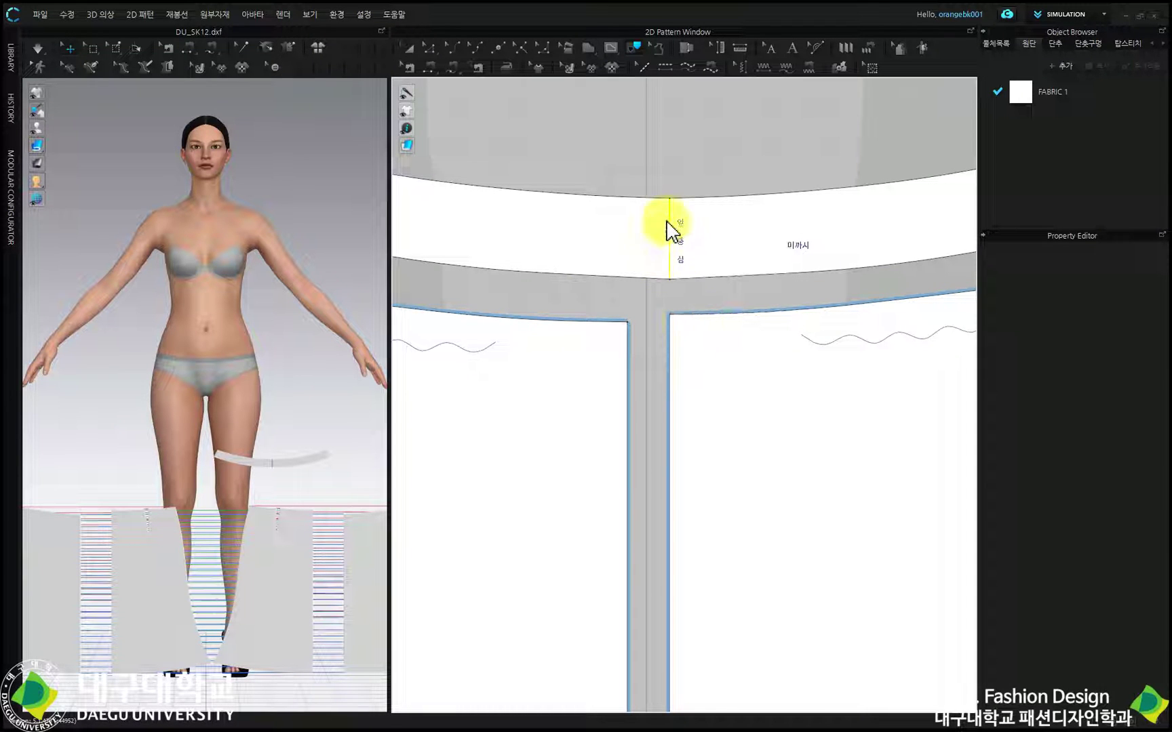
# - Link the two front facing halves for symmetric editing, including both pattern and seam lines, and display their seams
pyautogui.scroll(-4, 777, 219)
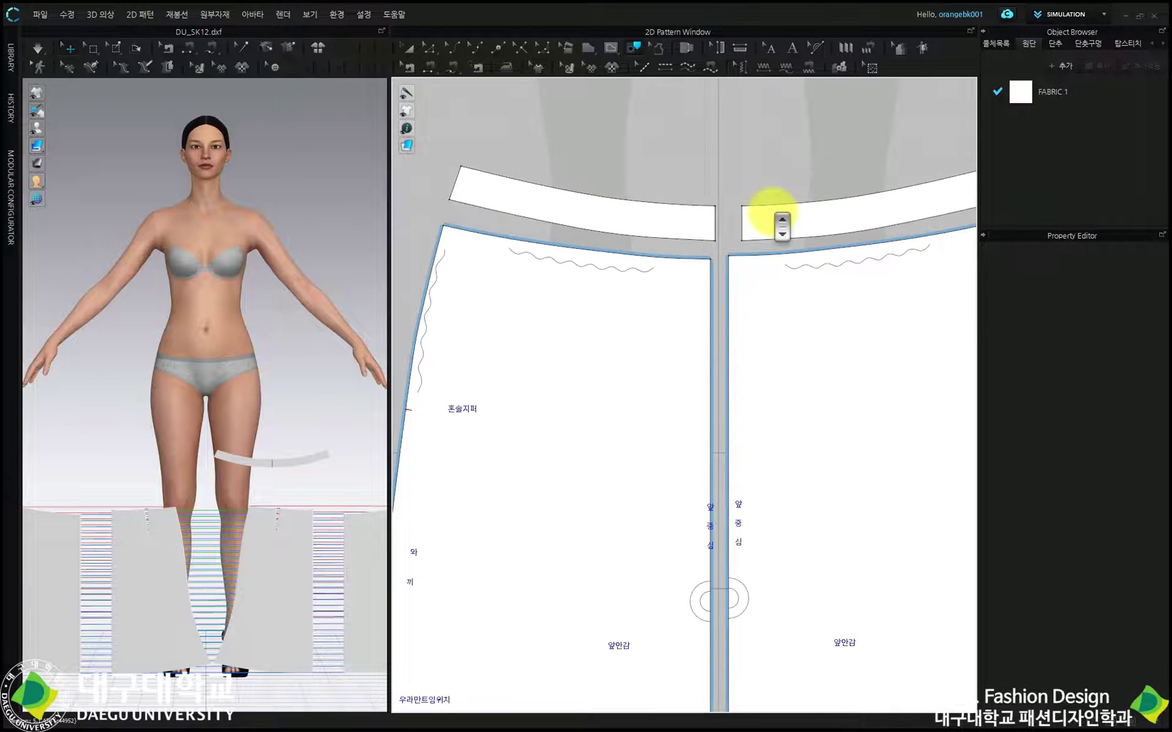
pyautogui.click(405, 49)
pyautogui.click(597, 210)
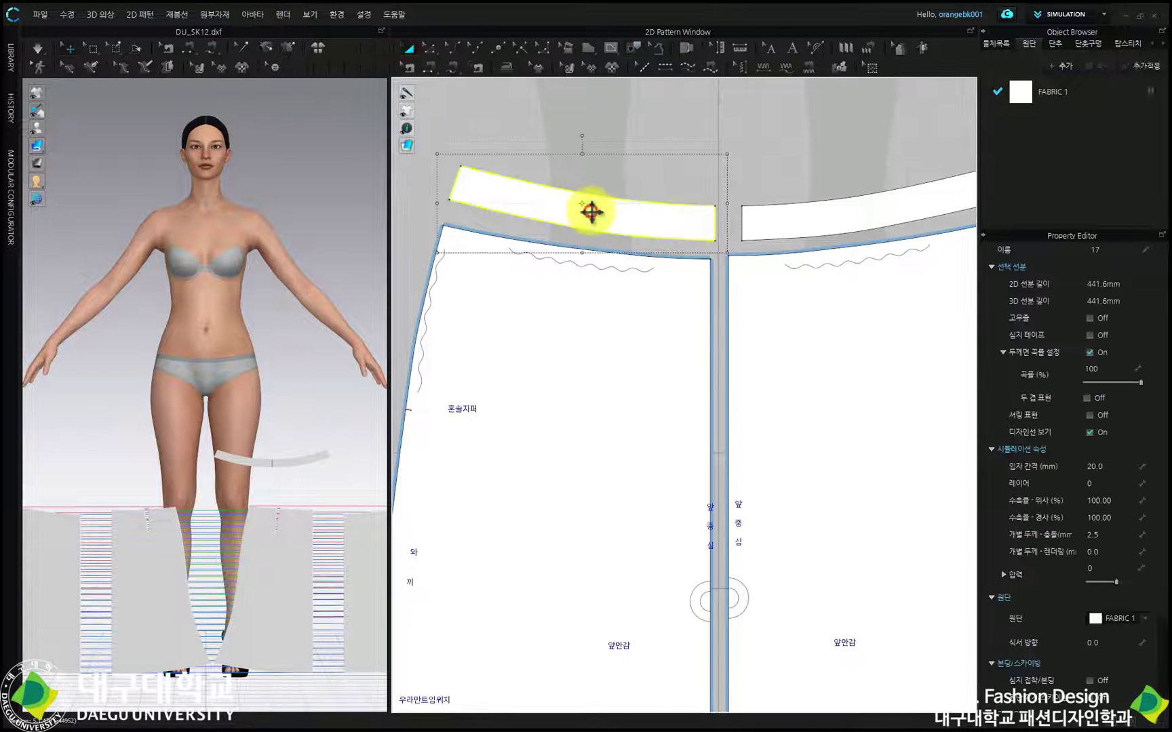
pyautogui.keyDown('shift'); pyautogui.click(773, 222); pyautogui.keyUp('shift')
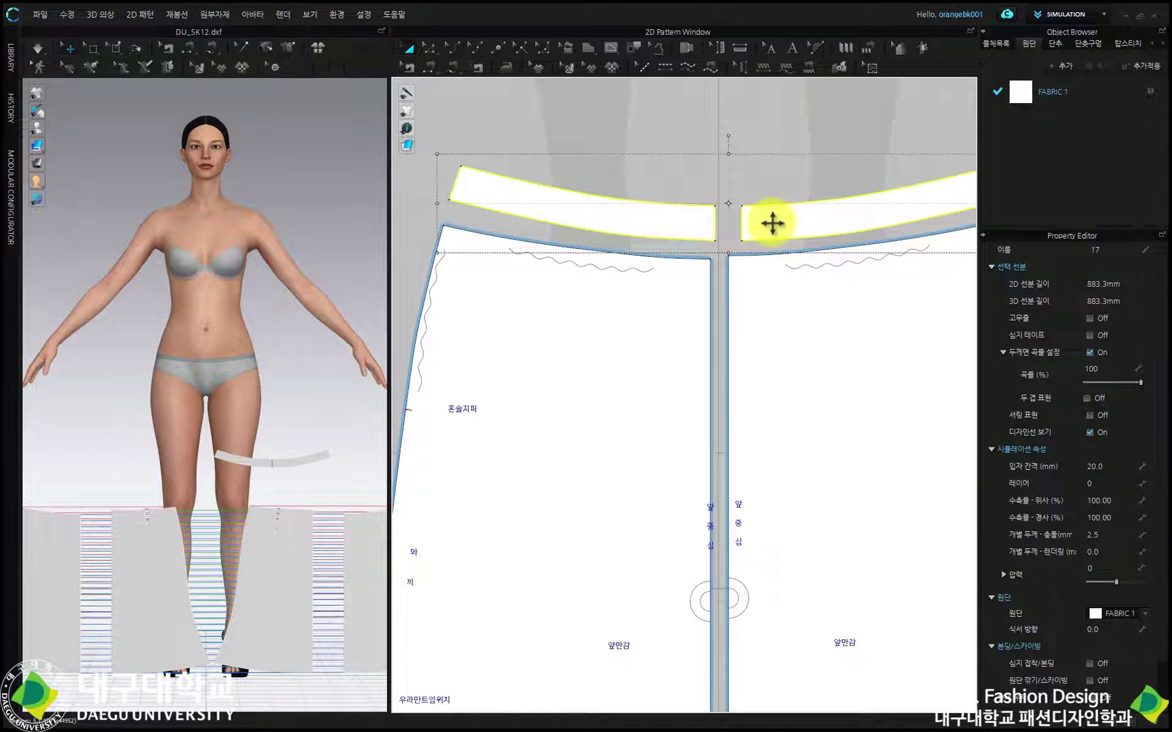
pyautogui.rightClick(773, 222)
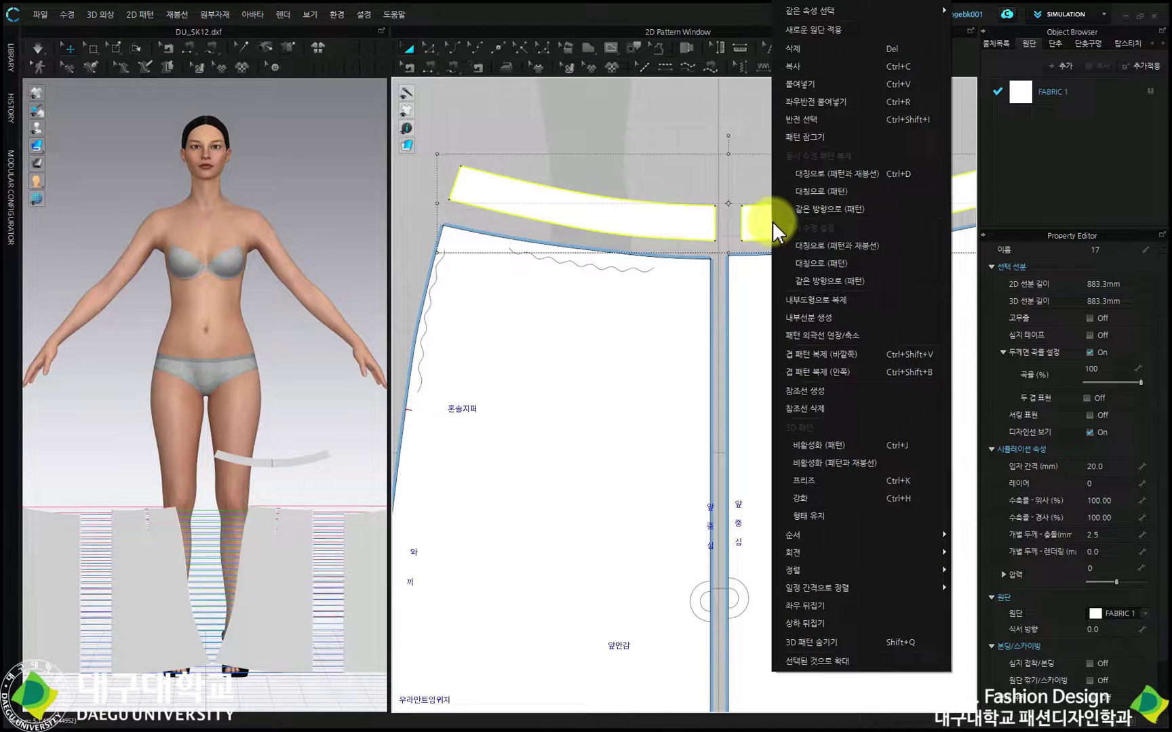
pyautogui.click(811, 246)
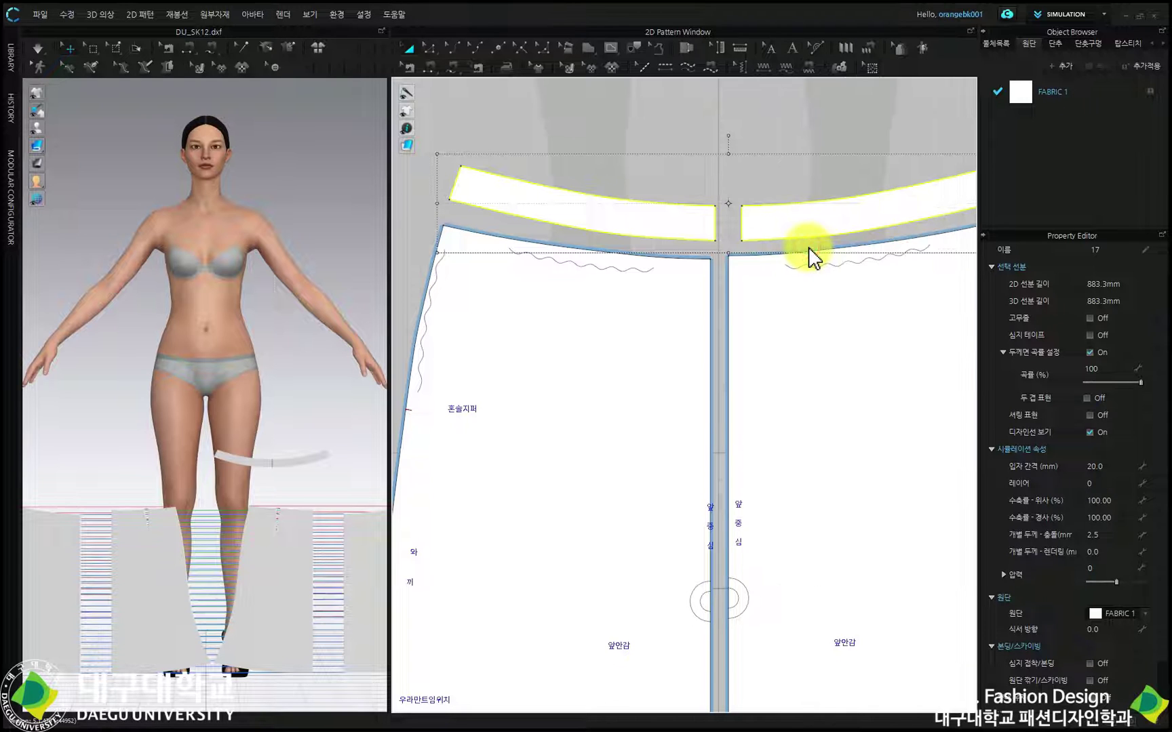
pyautogui.click(406, 68)
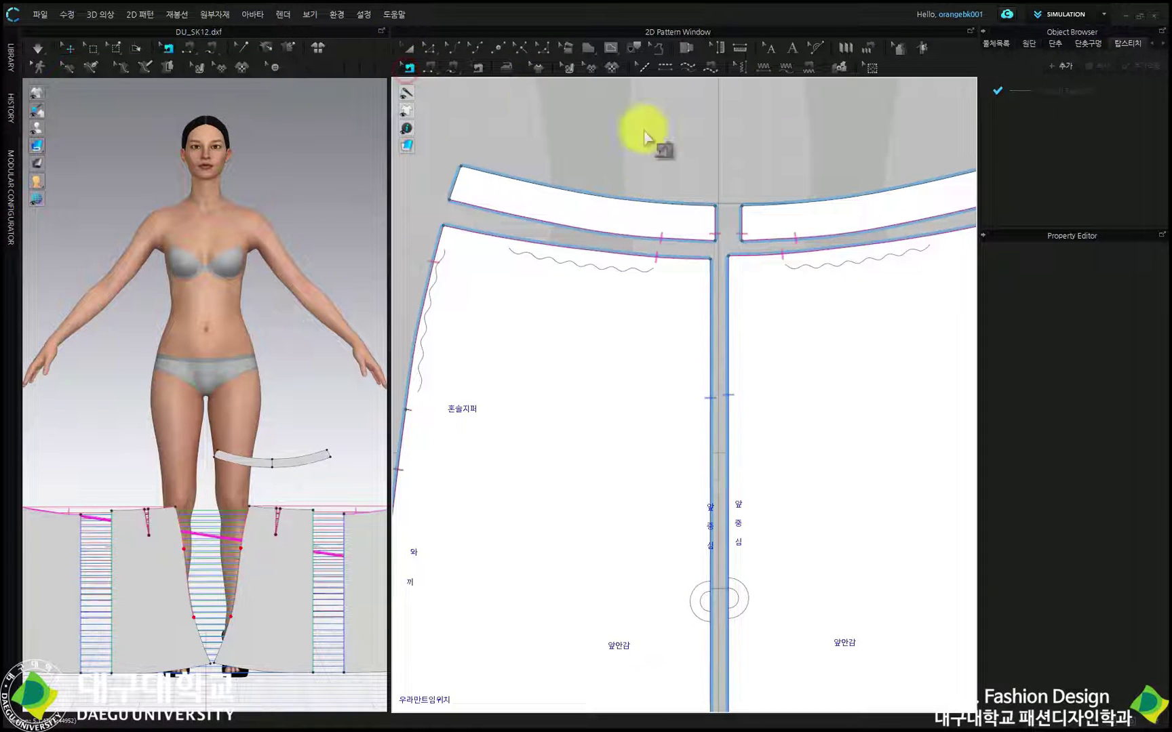
# - Sew the lower edges of the front waist facing halves to the matching waist edges of the front lining panels
pyautogui.click(814, 241)
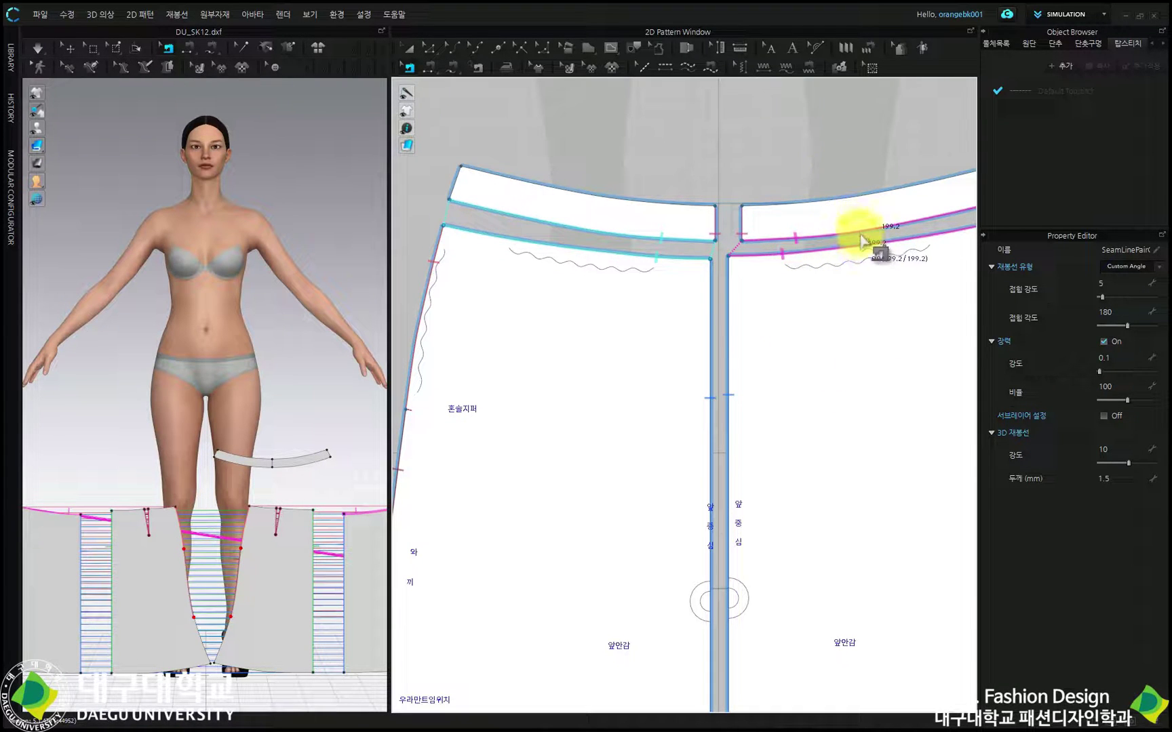
pyautogui.click(631, 236)
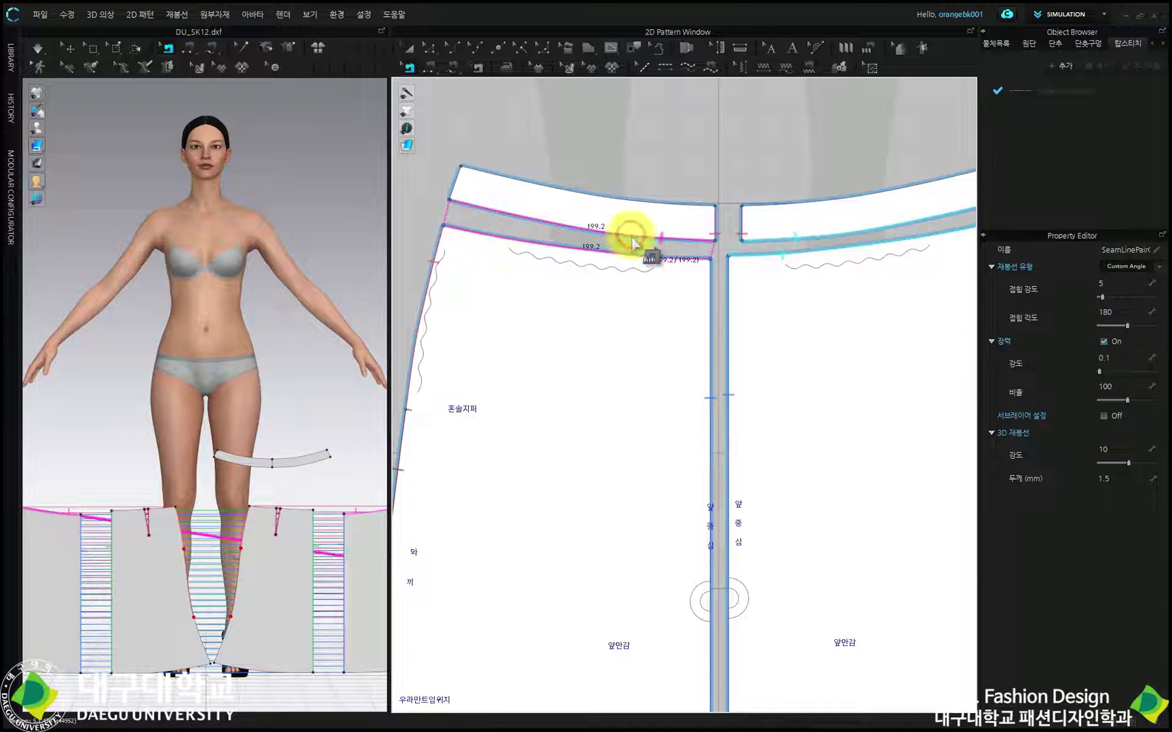
pyautogui.scroll(-5, 641, 264)
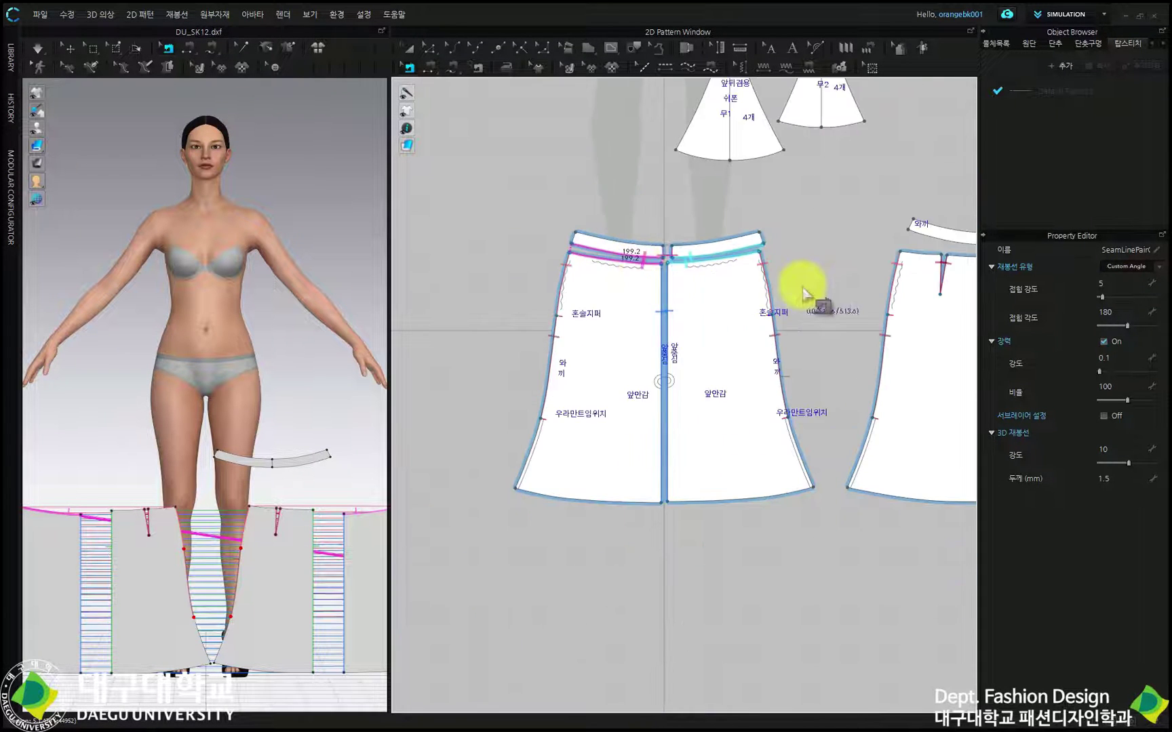
# - Split the back waist facing along its centre-back line with Cut & Sew, keeping the two halves sewn together
pyautogui.scroll(5, 678, 220)
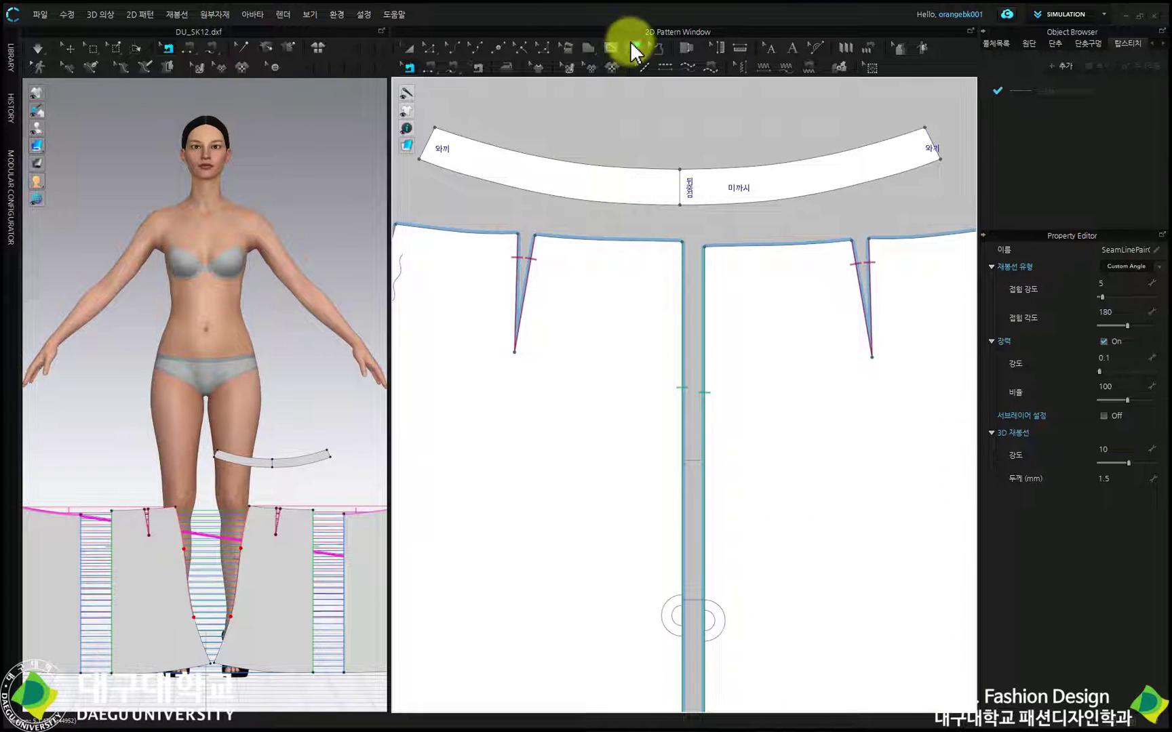
pyautogui.click(632, 47)
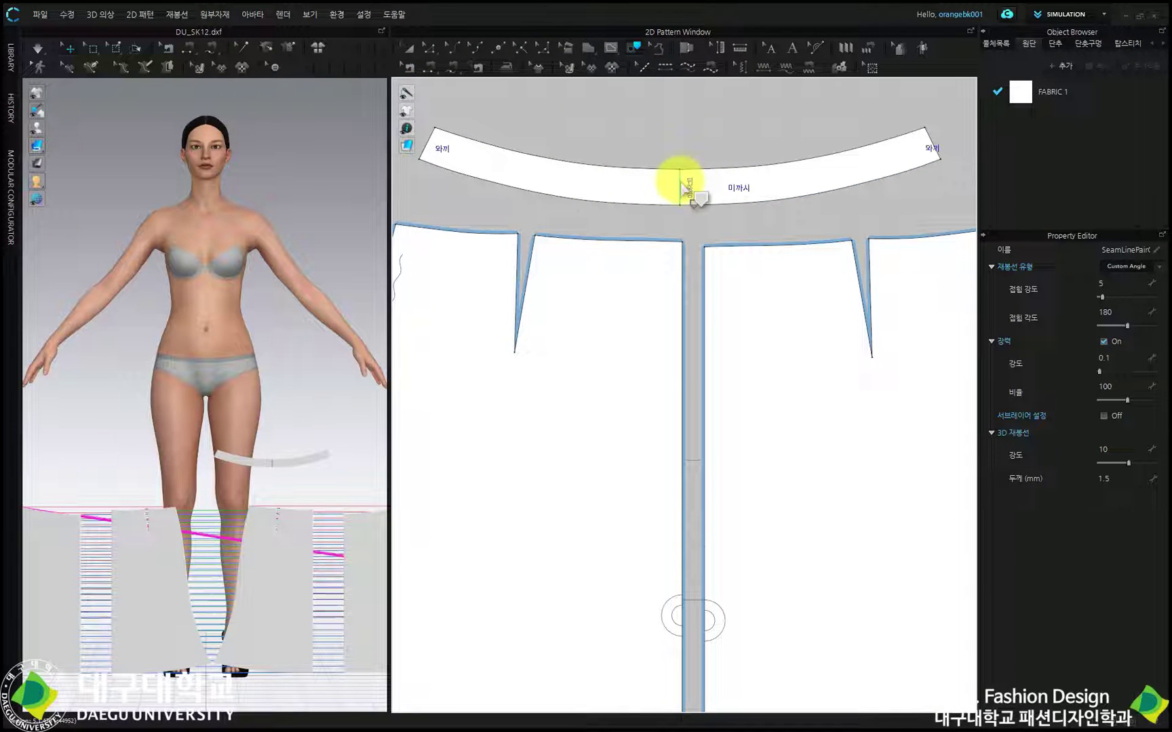
pyautogui.rightClick(681, 181)
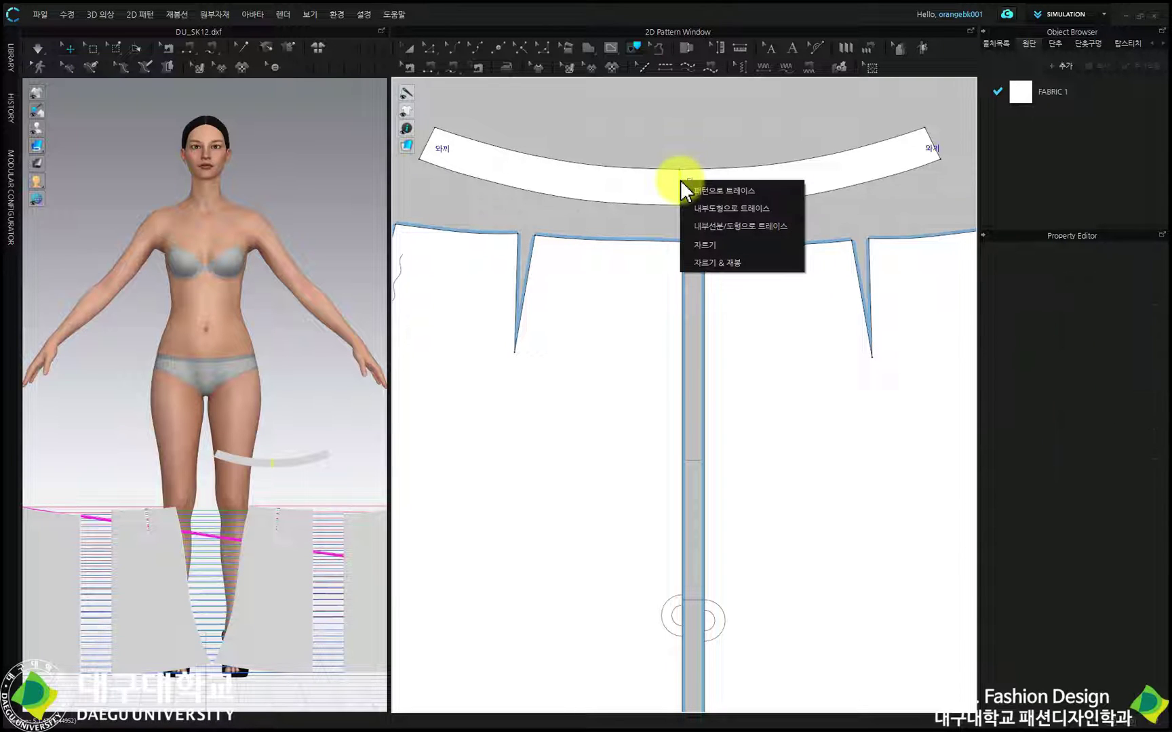
pyautogui.click(716, 265)
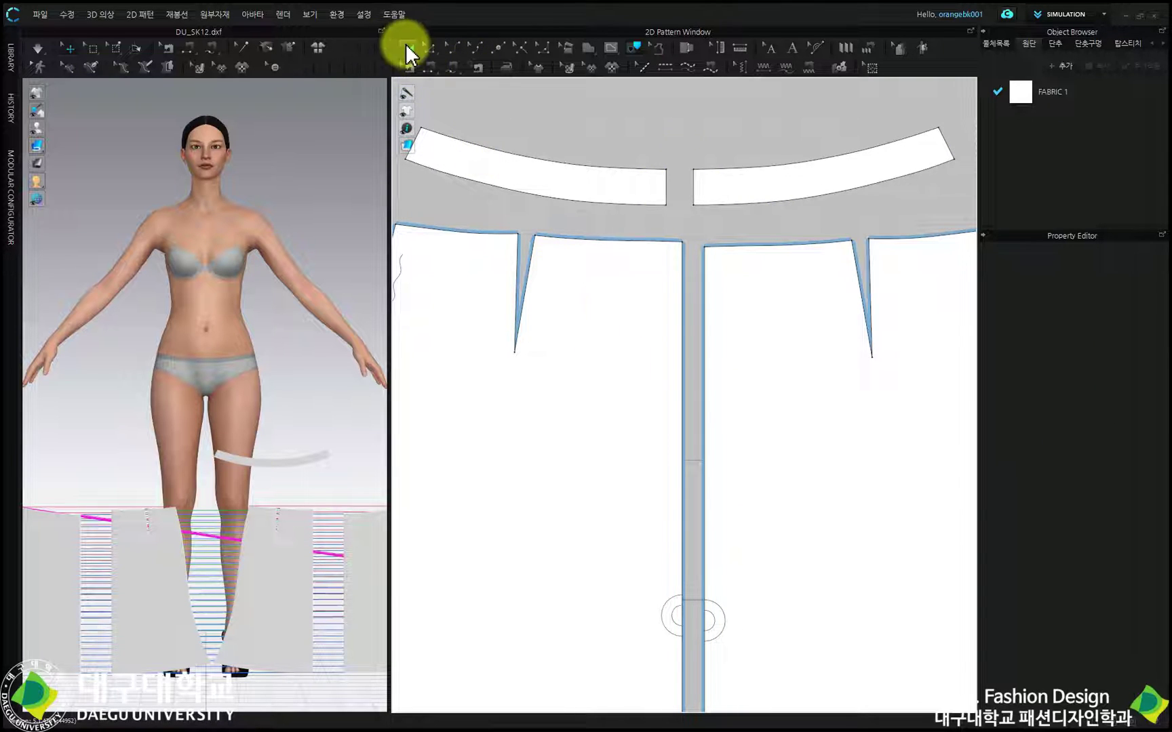
# - Link the two back facing halves for symmetric editing, including both pattern and seam lines
pyautogui.click(646, 181)
pyautogui.keyDown('shift'); pyautogui.click(740, 181); pyautogui.keyUp('shift')
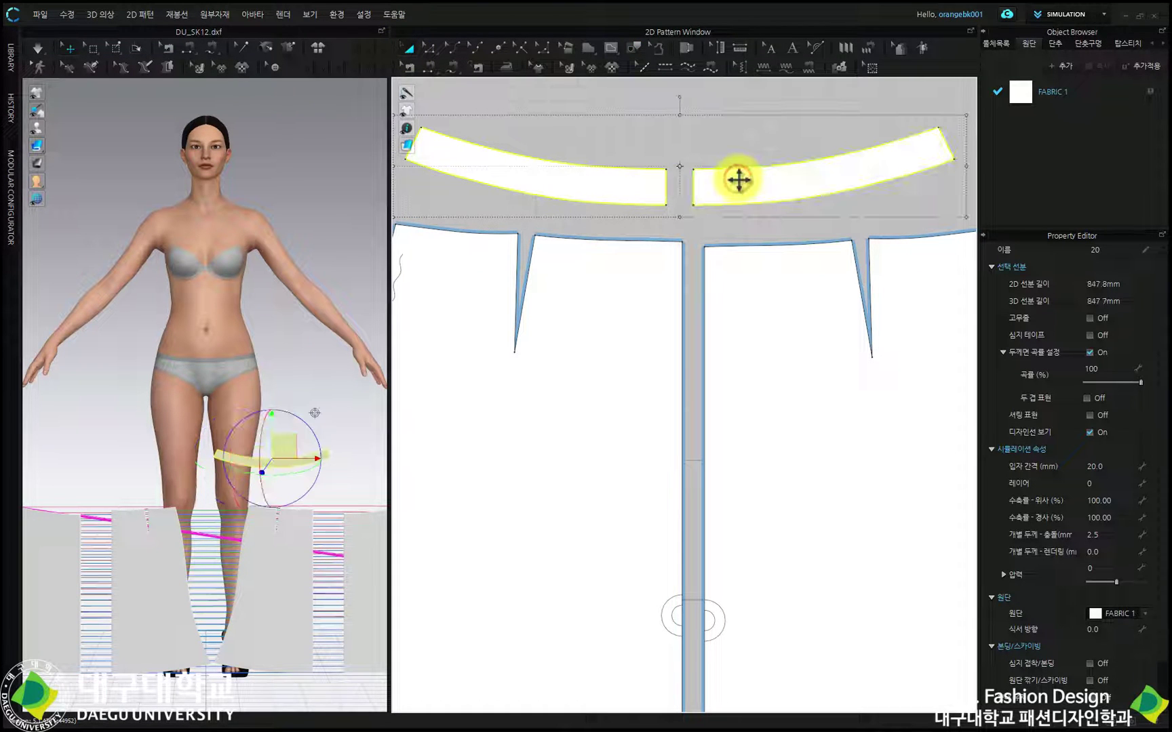
pyautogui.rightClick(738, 183)
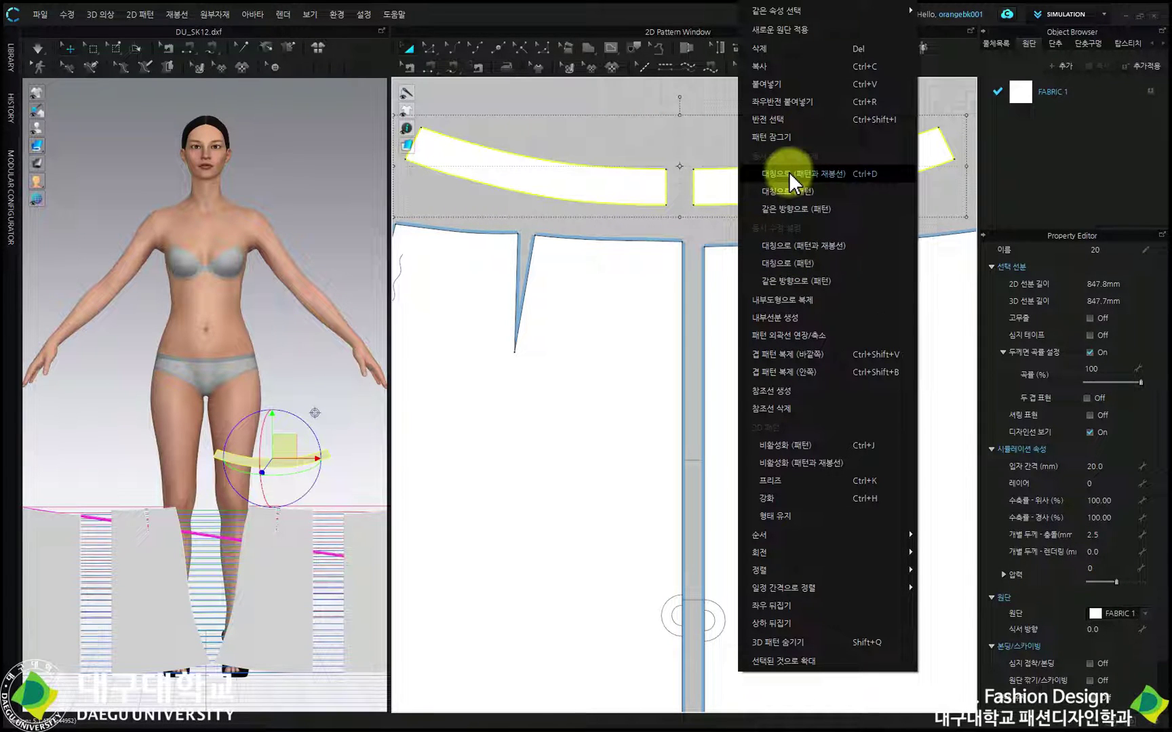
pyautogui.click(782, 253)
pyautogui.scroll(-3, 739, 244)
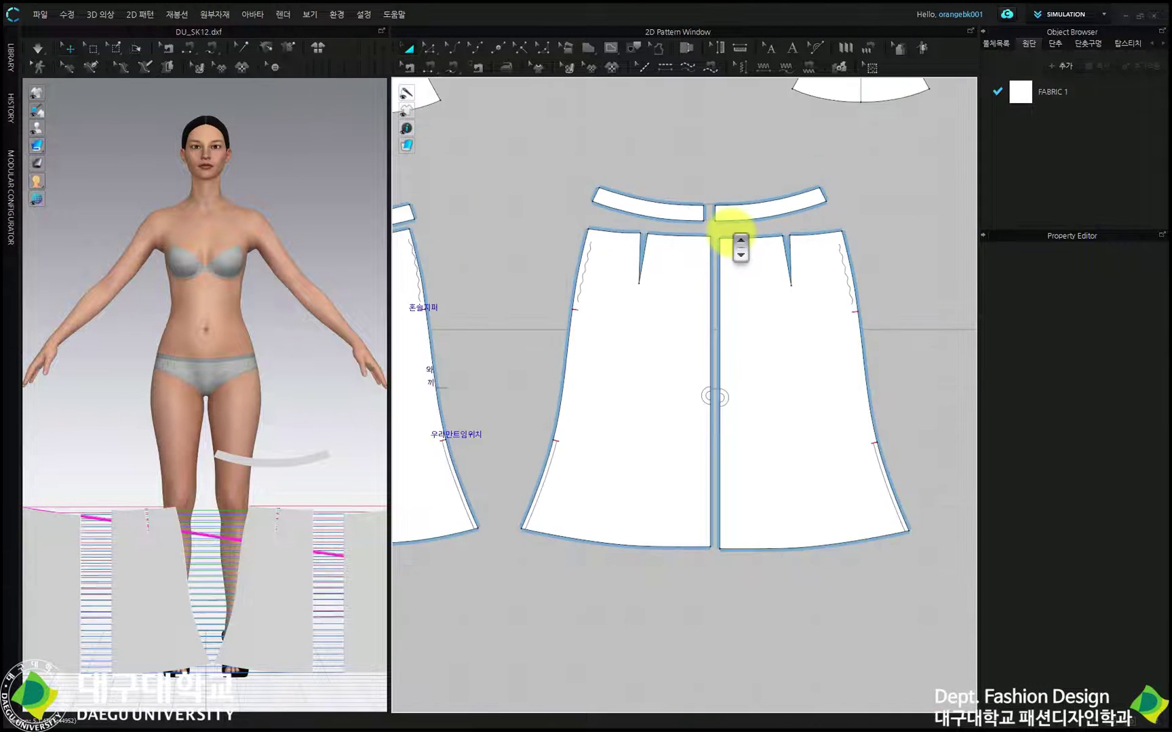
# - Turn on fusible interfacing bonding for all four front and back waist facing halves
pyautogui.click(676, 216)
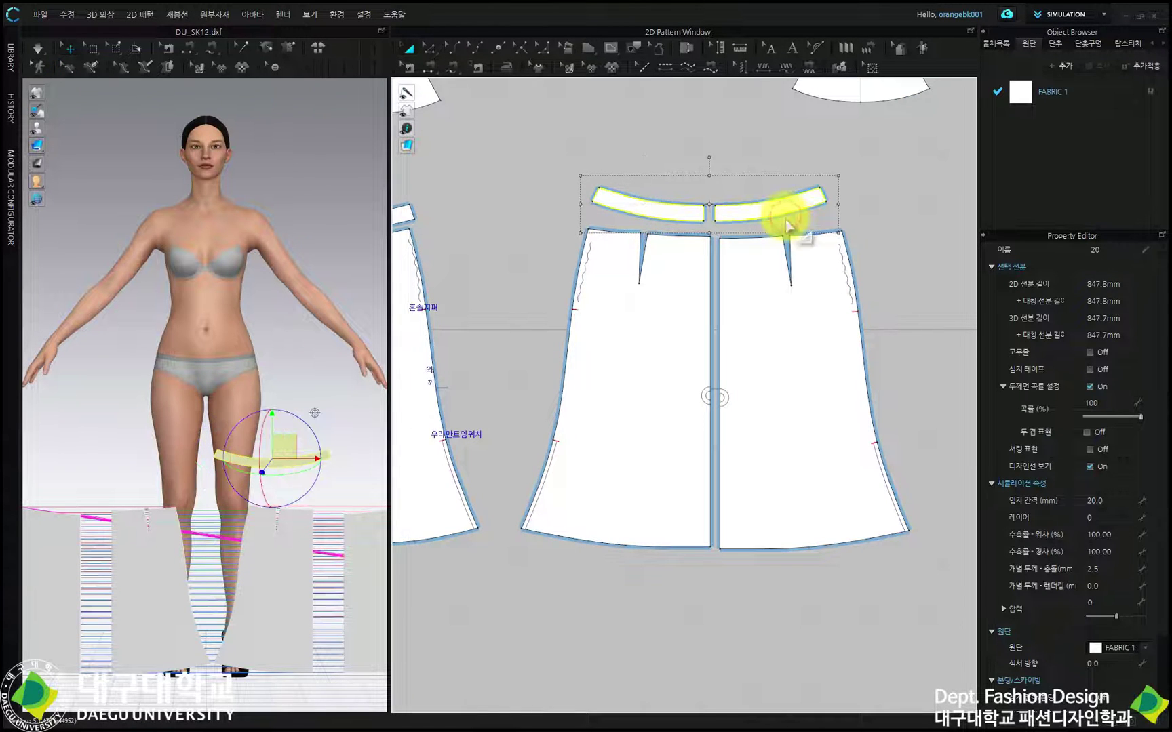
pyautogui.scroll(-3, 779, 209)
pyautogui.keyDown('shift'); pyautogui.click(532, 217); pyautogui.keyUp('shift')
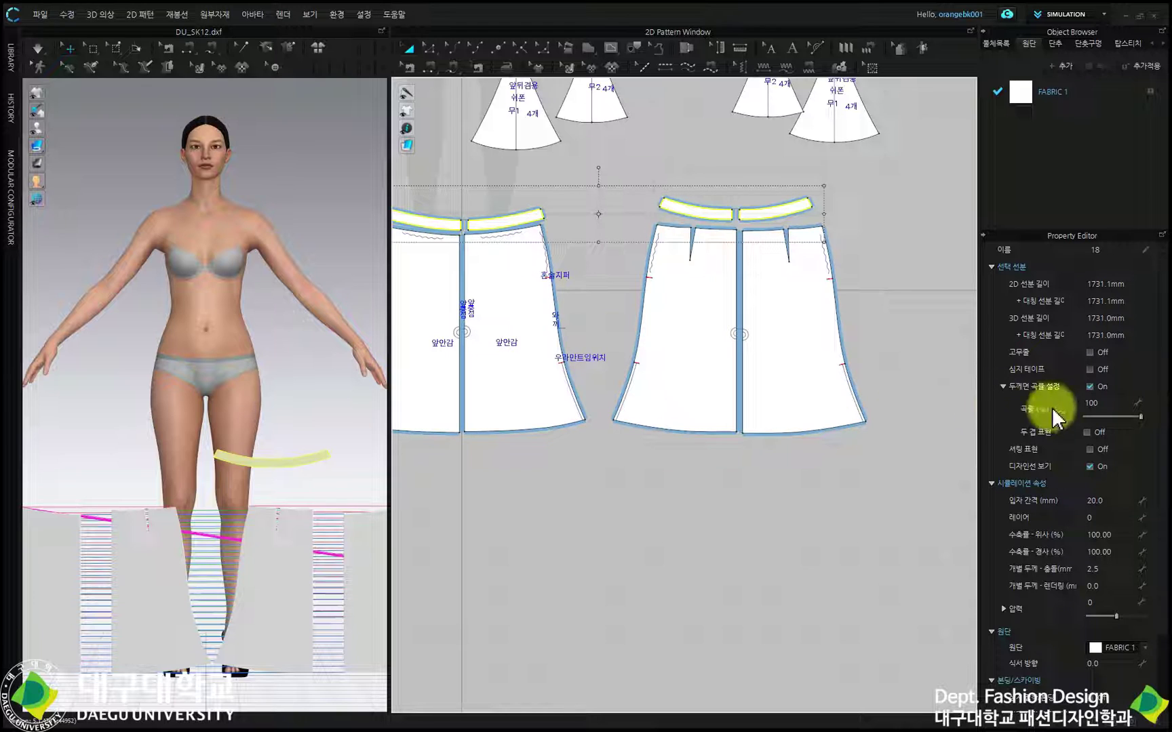
pyautogui.scroll(-2, 1065, 407)
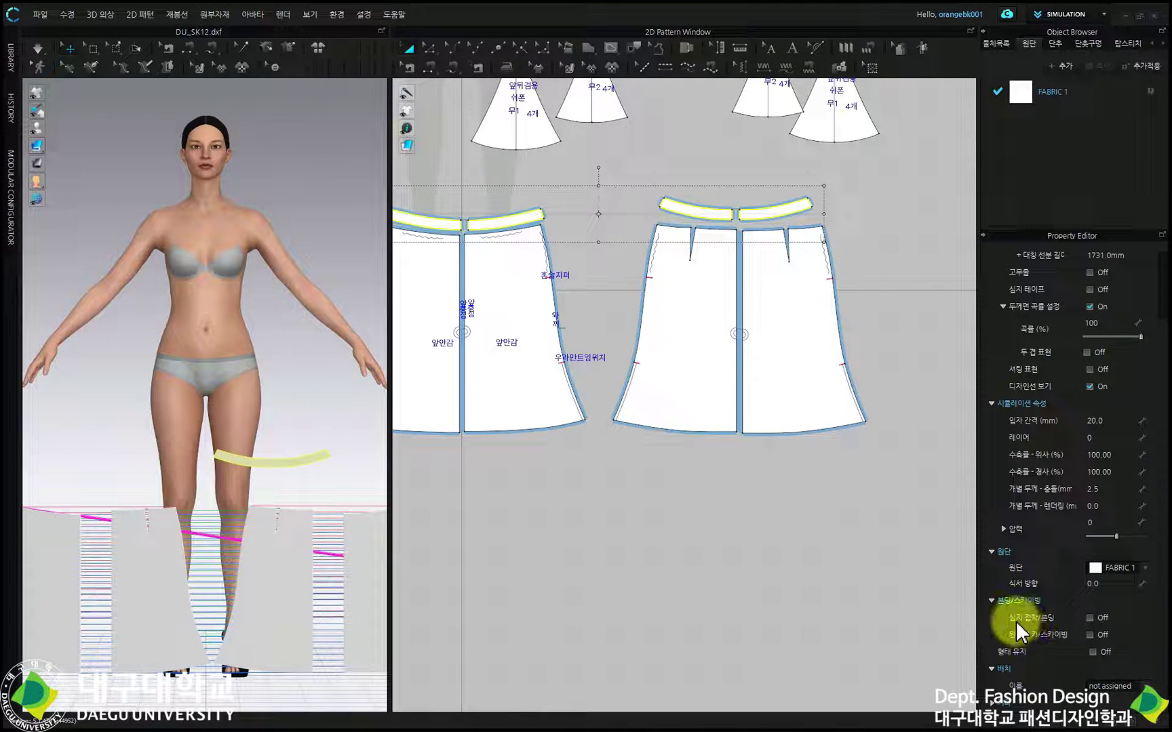
pyautogui.click(1093, 617)
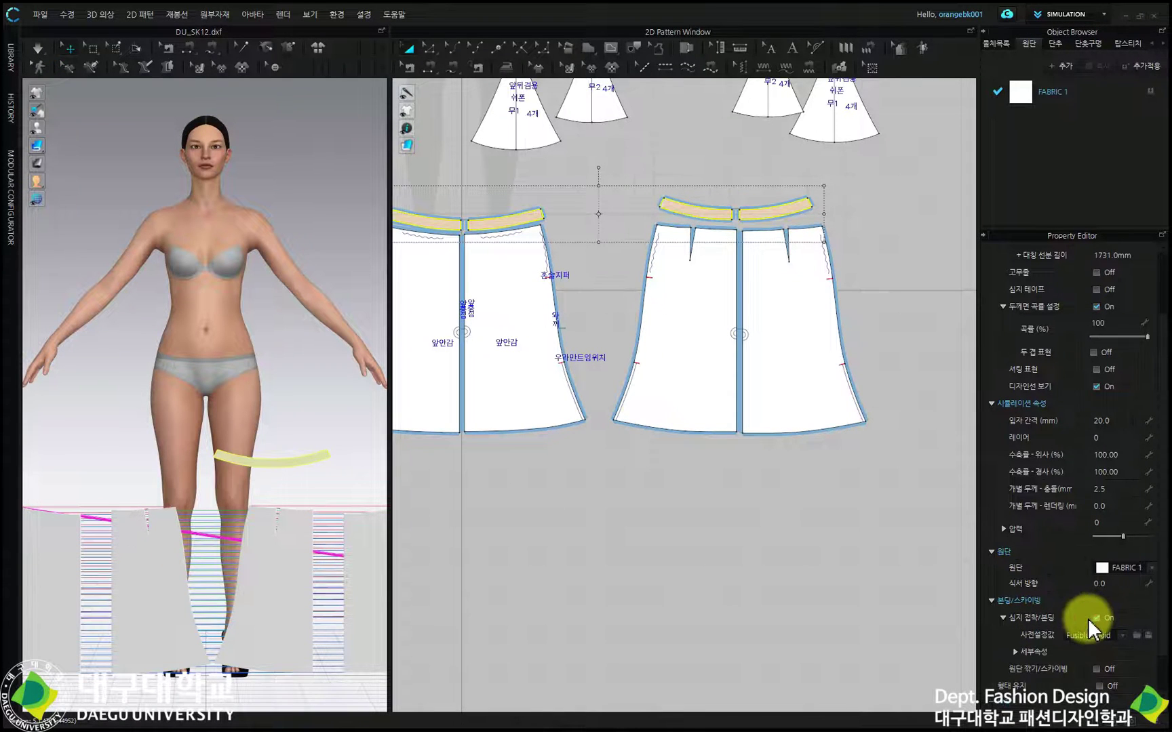
pyautogui.click(603, 256)
# - Sew a back facing half's lower edge to the two waist segments beside the dart on the matching back lining panel
pyautogui.click(430, 67)
pyautogui.scroll(2, 719, 221)
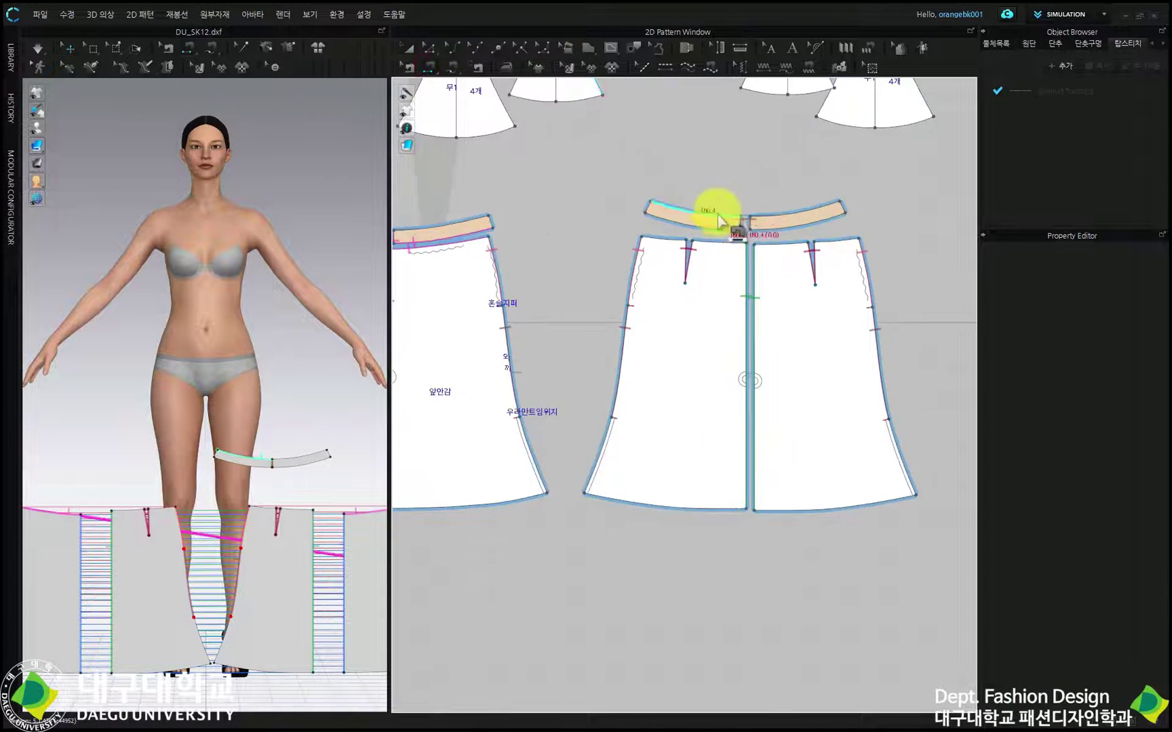
pyautogui.scroll(2, 709, 258)
pyautogui.scroll(2, 698, 285)
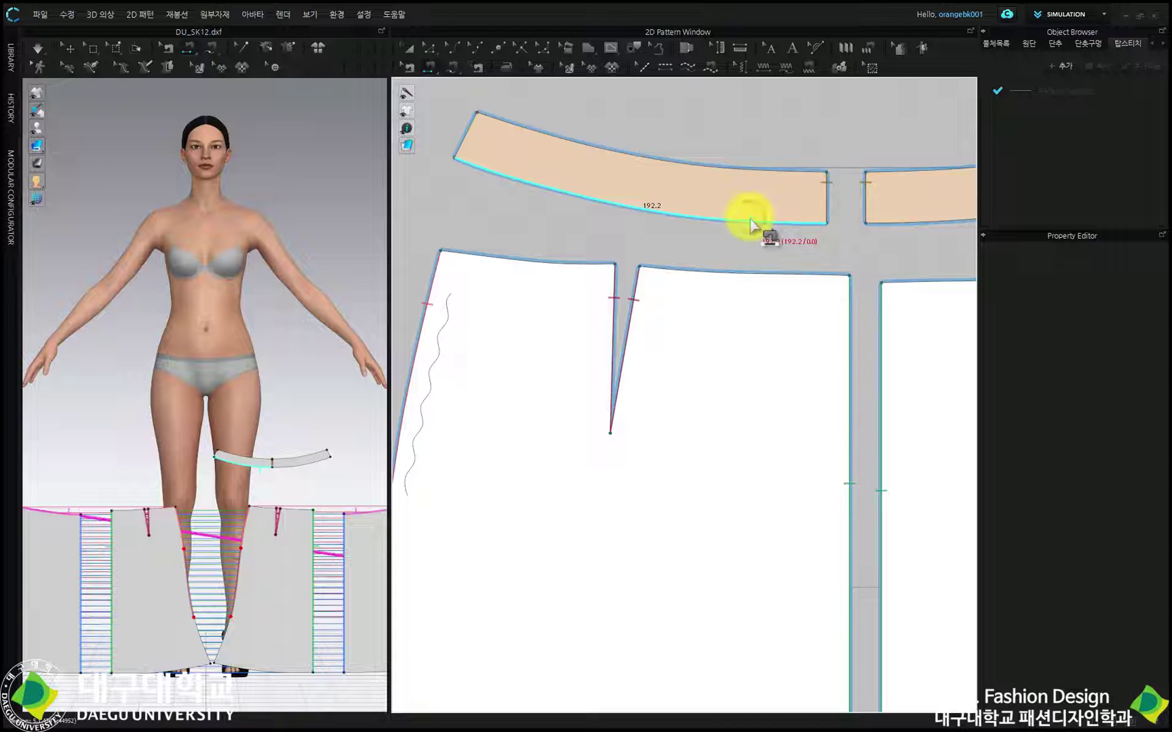
pyautogui.click(750, 220)
pyautogui.keyDown('shift'); pyautogui.click(788, 272); pyautogui.keyUp('shift')
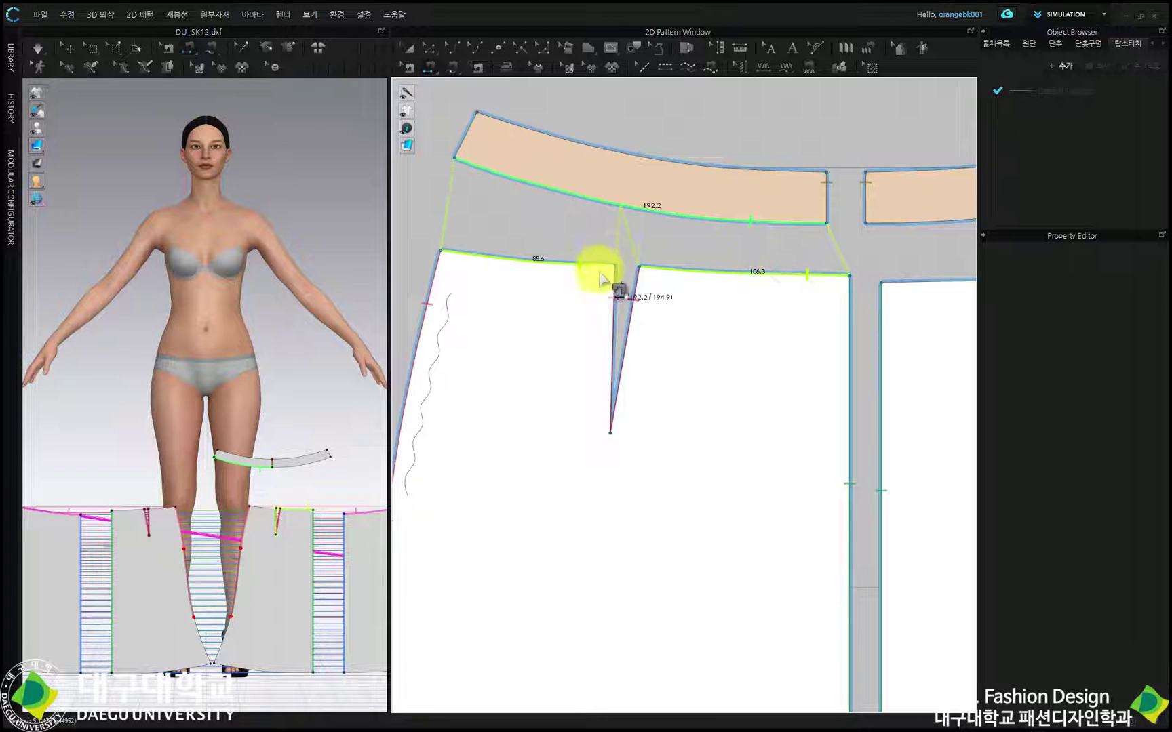
pyautogui.click(600, 263)
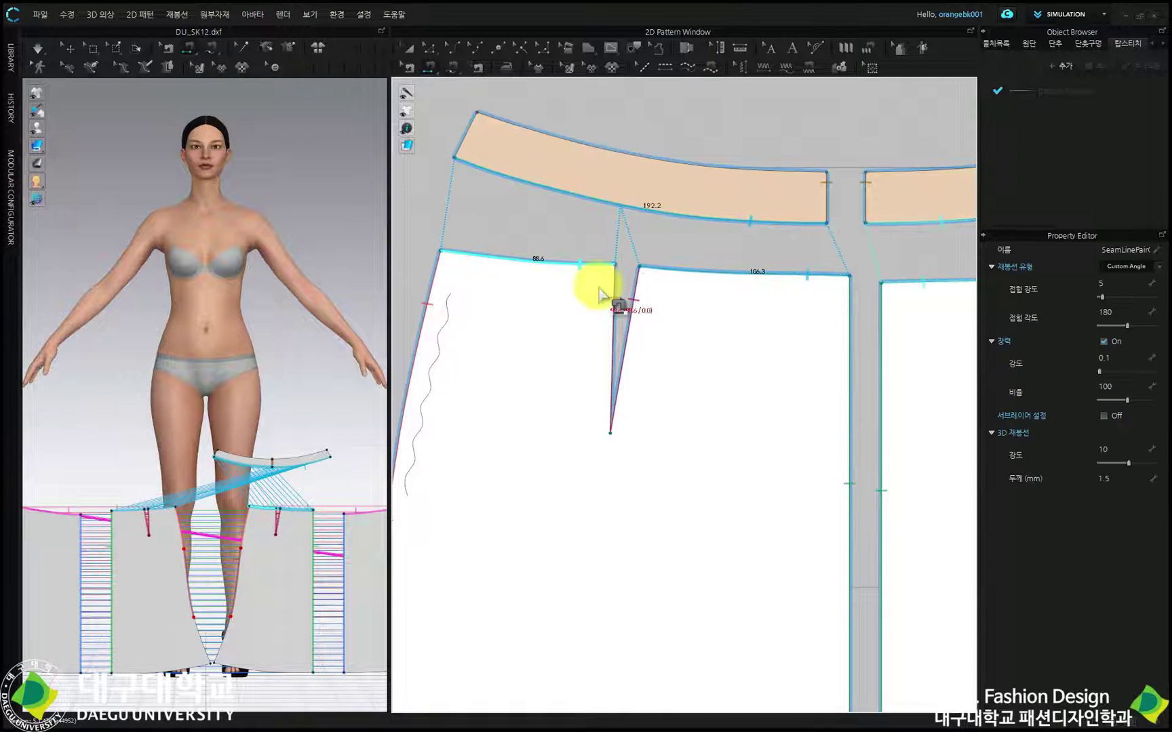
pyautogui.scroll(-2, 759, 262)
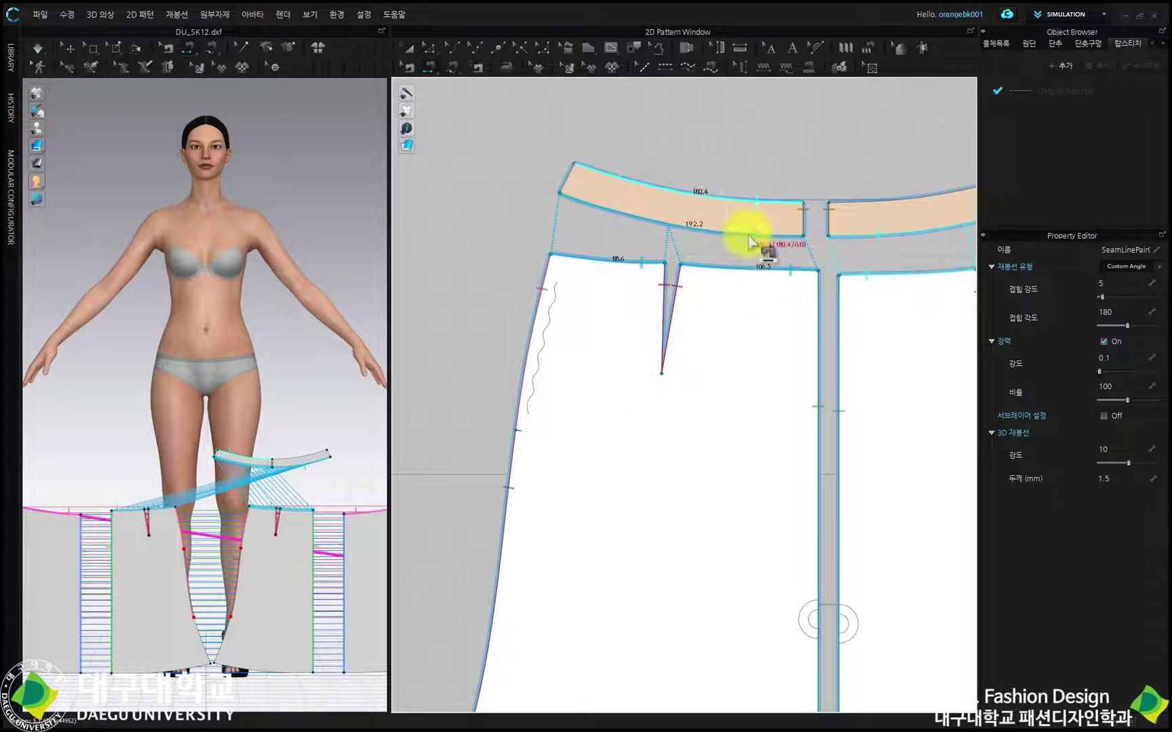
pyautogui.scroll(-4, 733, 261)
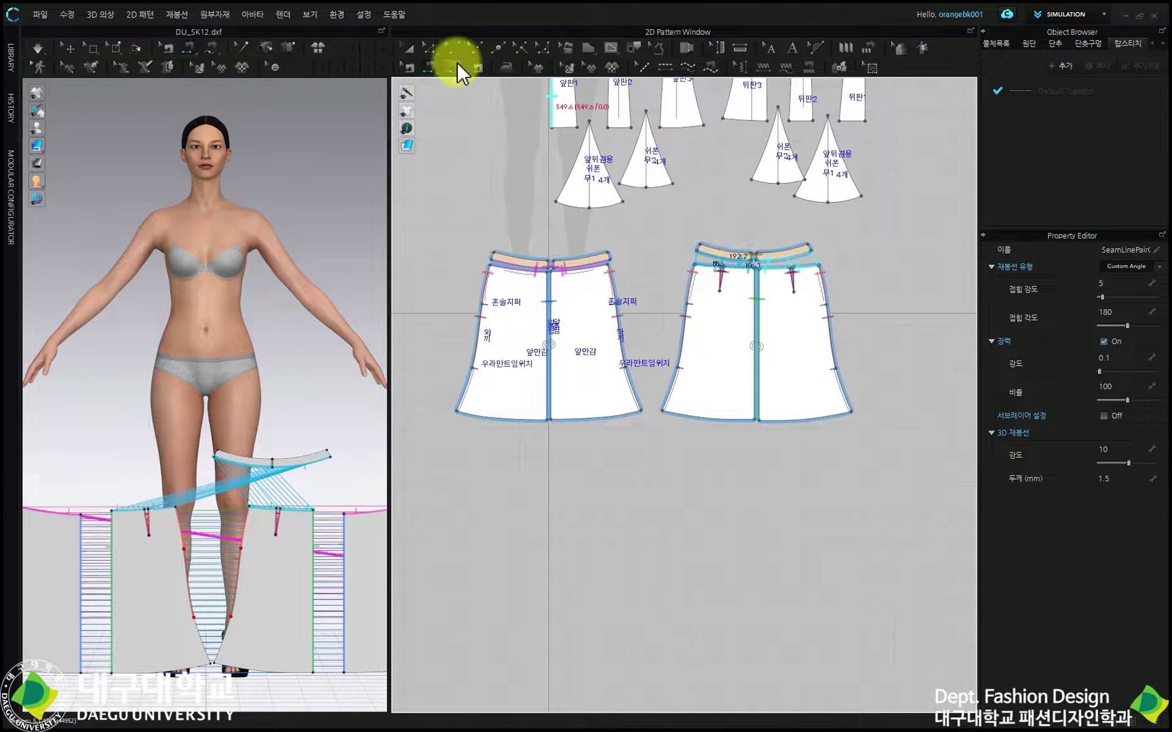
# - Enlarge the 3D view and reset all pattern pieces in it to match the 2D pattern layout
pyautogui.click(407, 50)
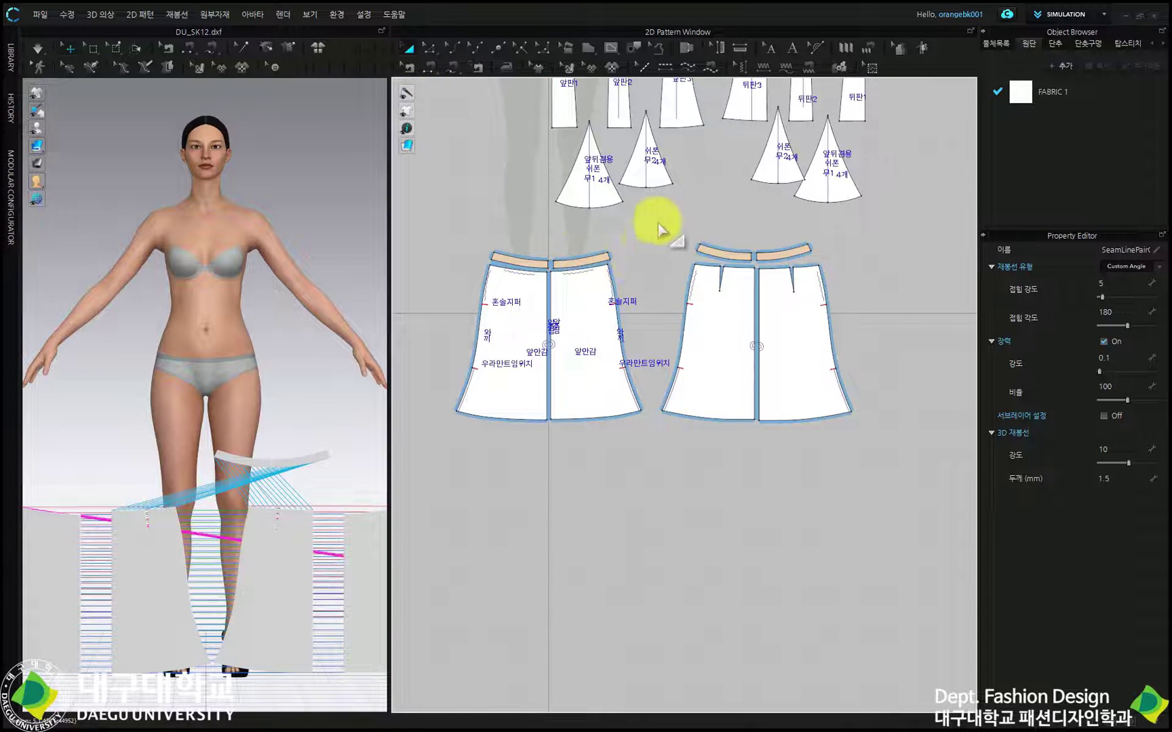
pyautogui.moveTo(638, 248); pyautogui.dragTo(686, 327, button='middle')
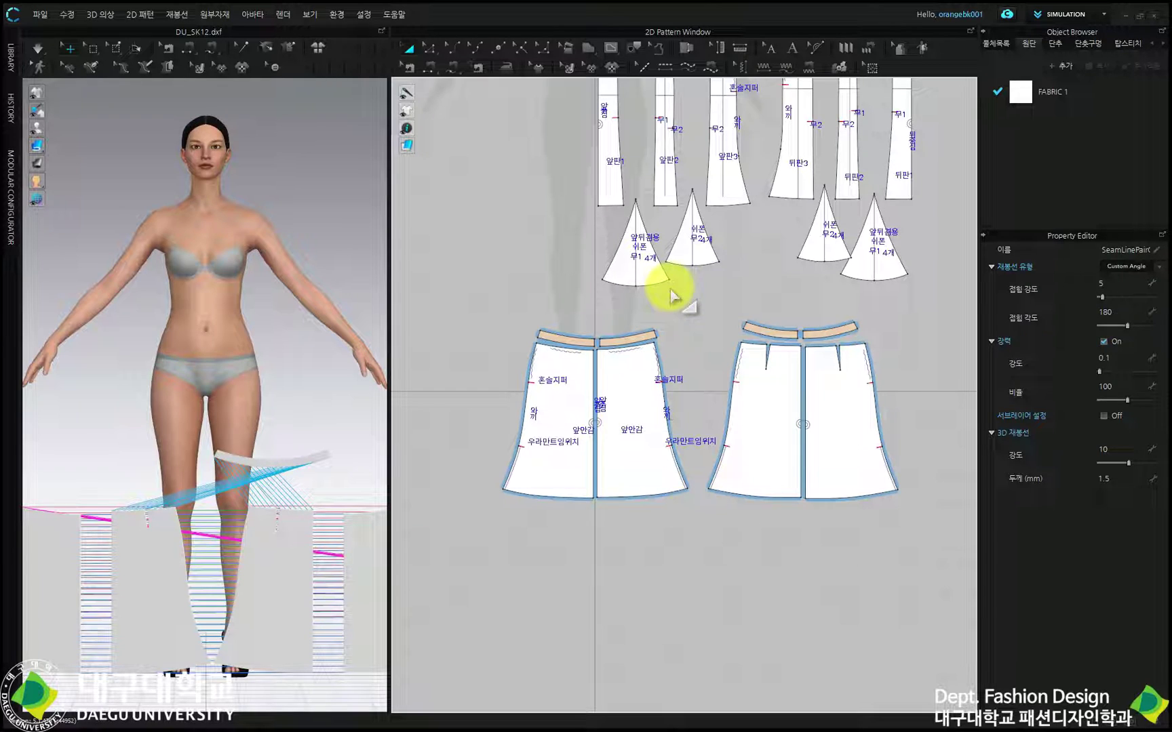
pyautogui.click(674, 530)
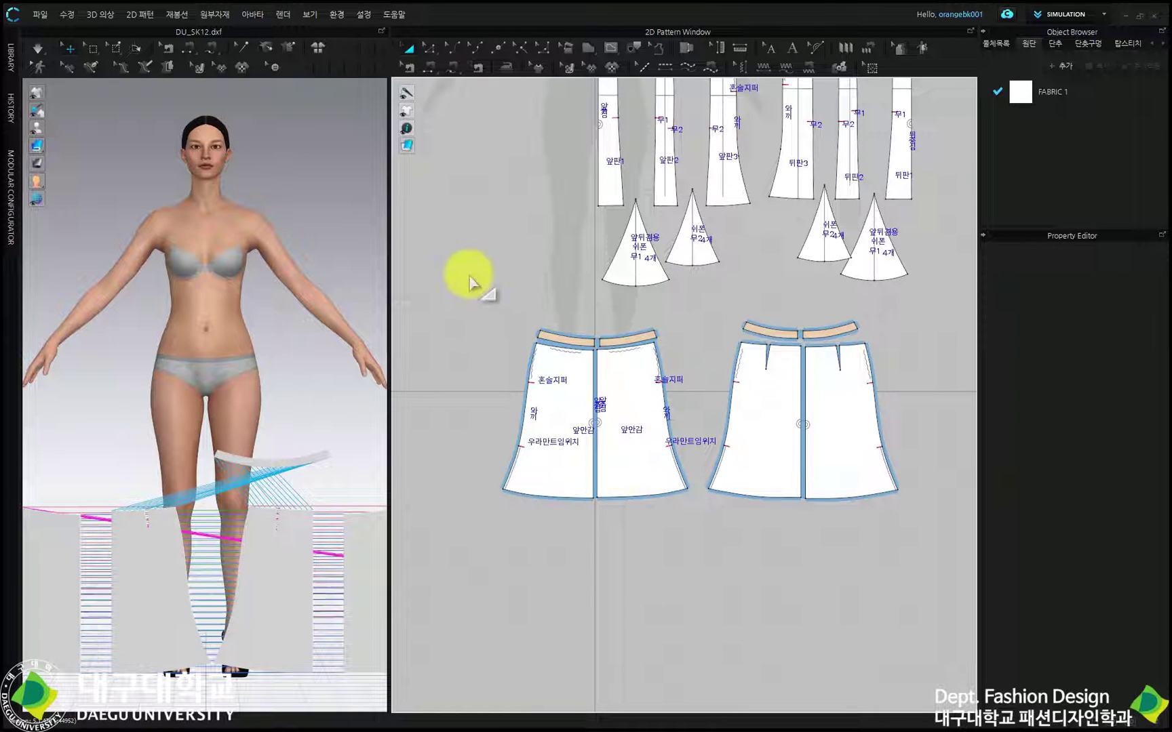
pyautogui.moveTo(389, 285); pyautogui.dragTo(544, 401)
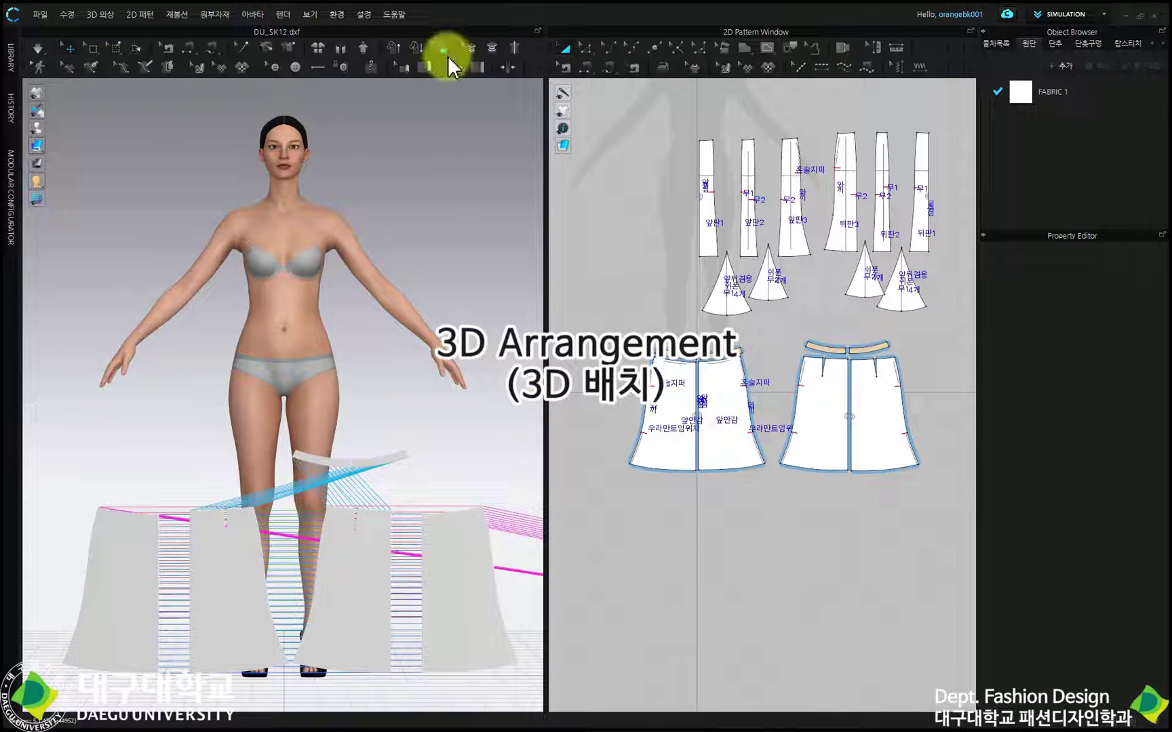
pyautogui.click(319, 52)
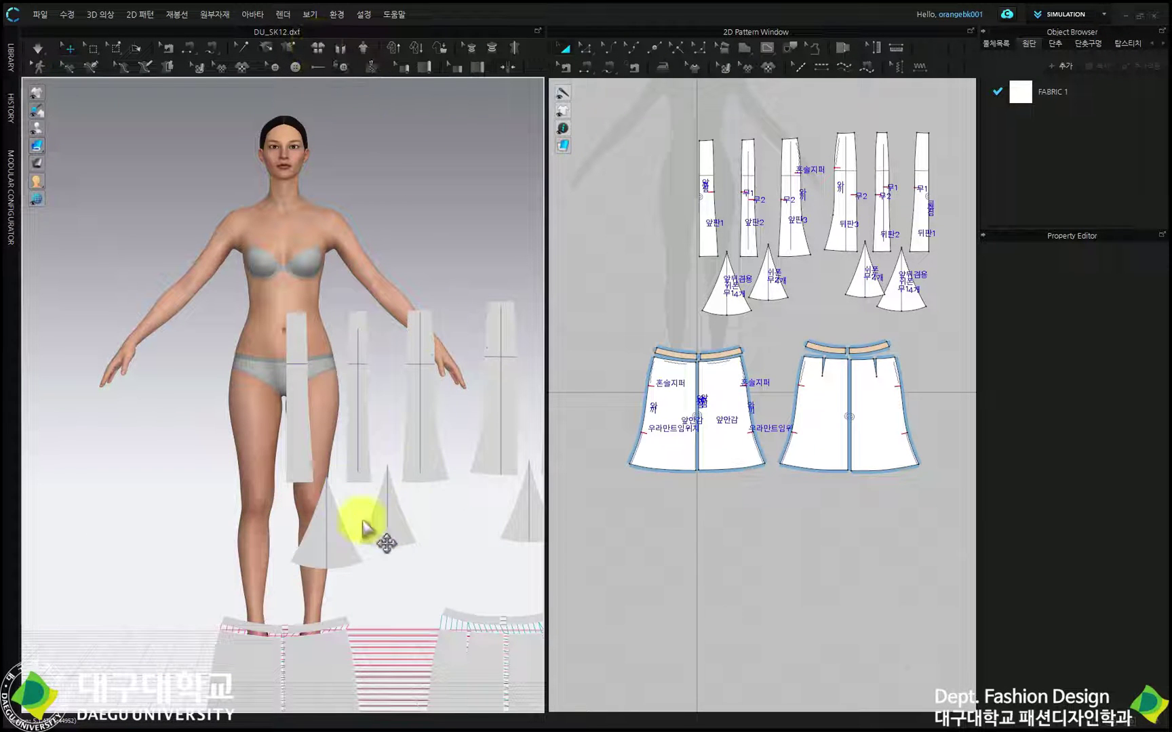
pyautogui.scroll(-2, 431, 468)
pyautogui.scroll(3, 431, 468)
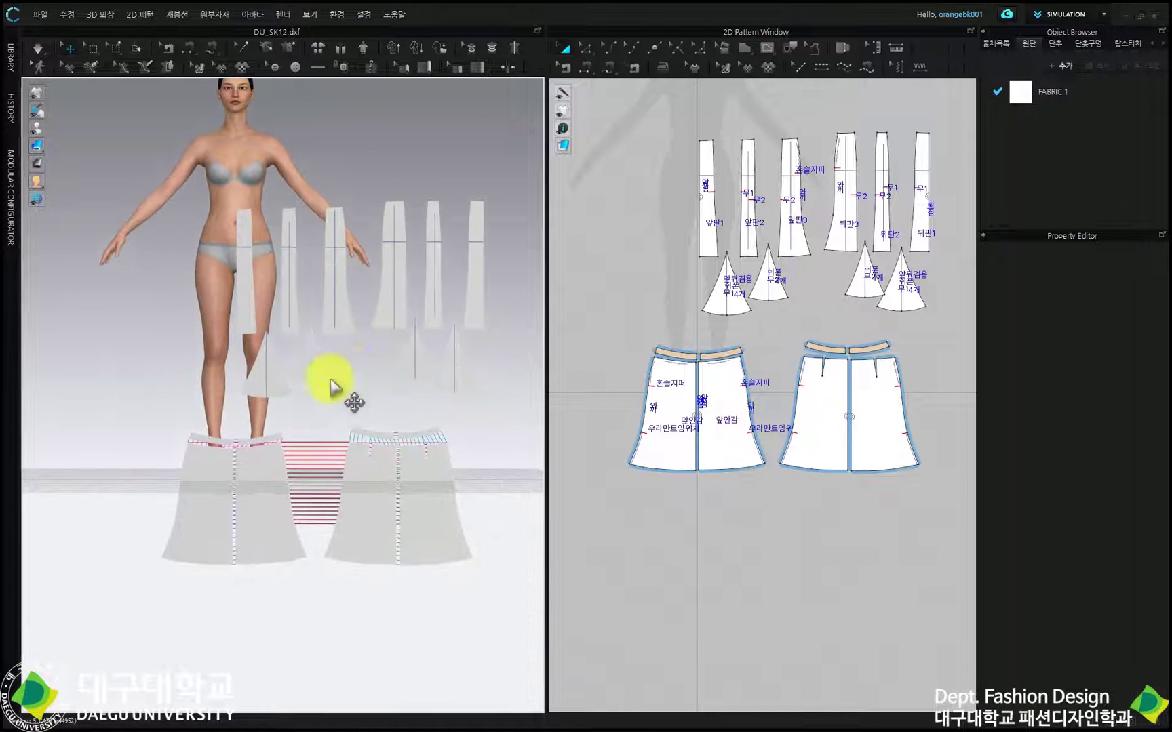
# - Deactivate the outer skirt panels and godets, including both their patterns and seam lines
pyautogui.moveTo(658, 105); pyautogui.dragTo(970, 324)
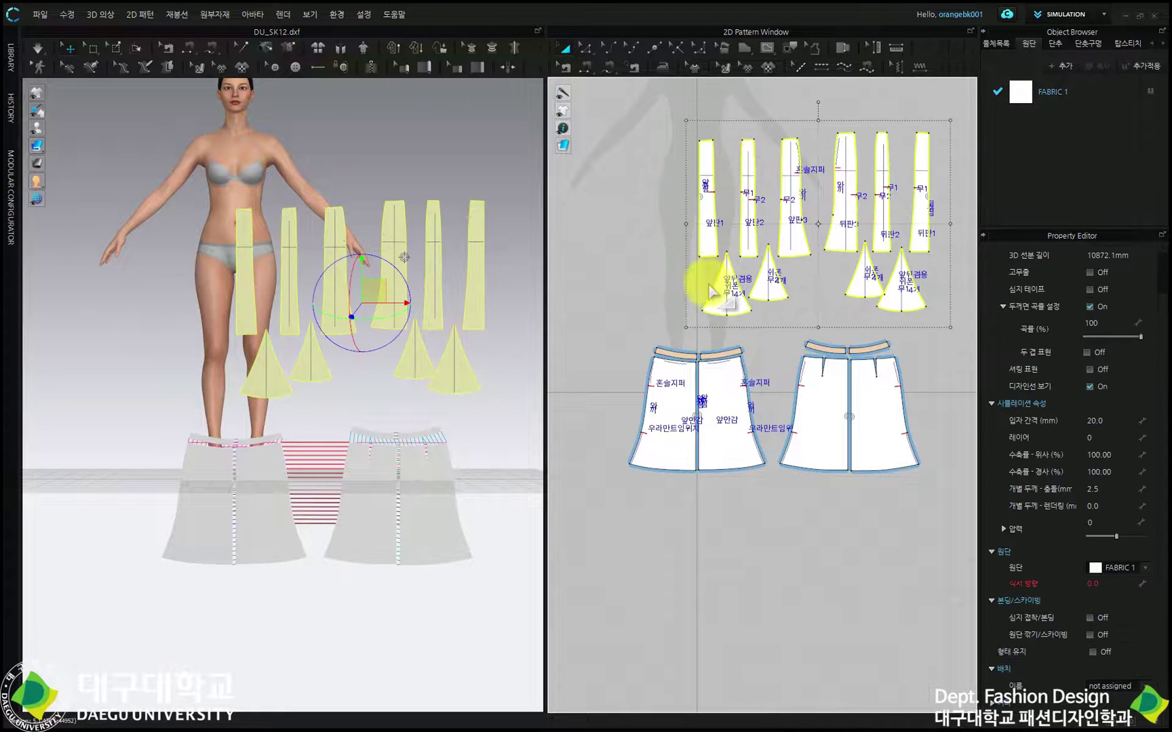
pyautogui.rightClick(376, 298)
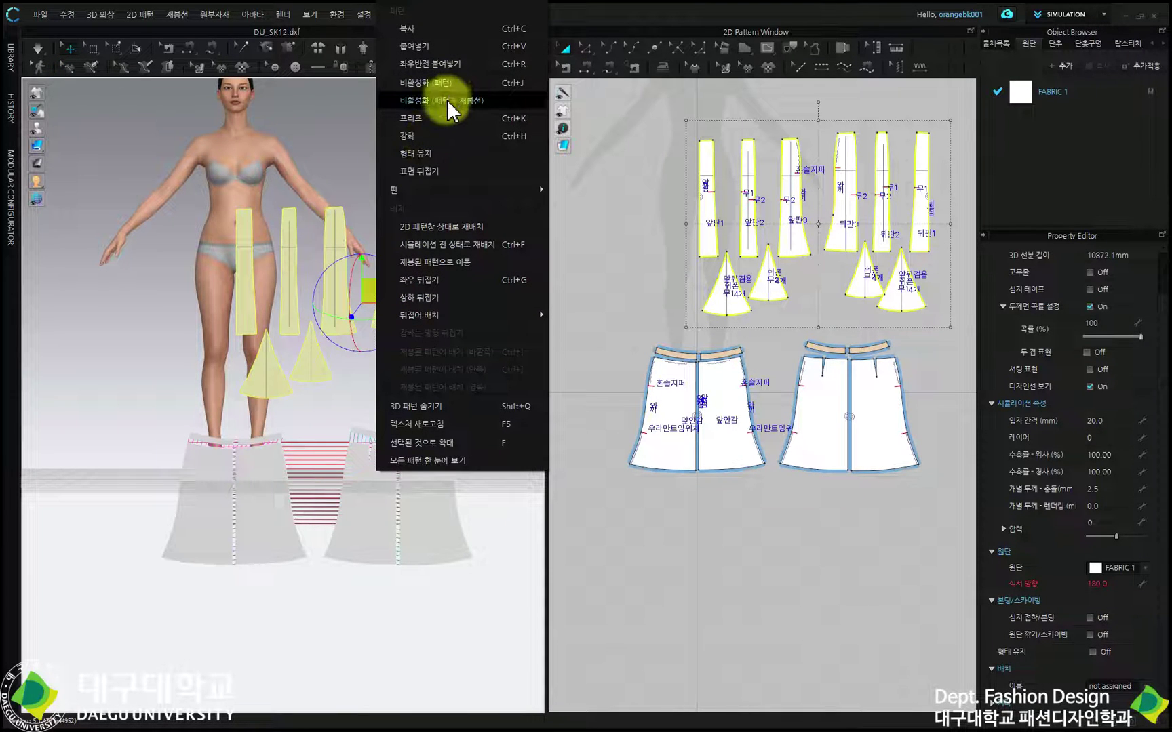
pyautogui.click(448, 114)
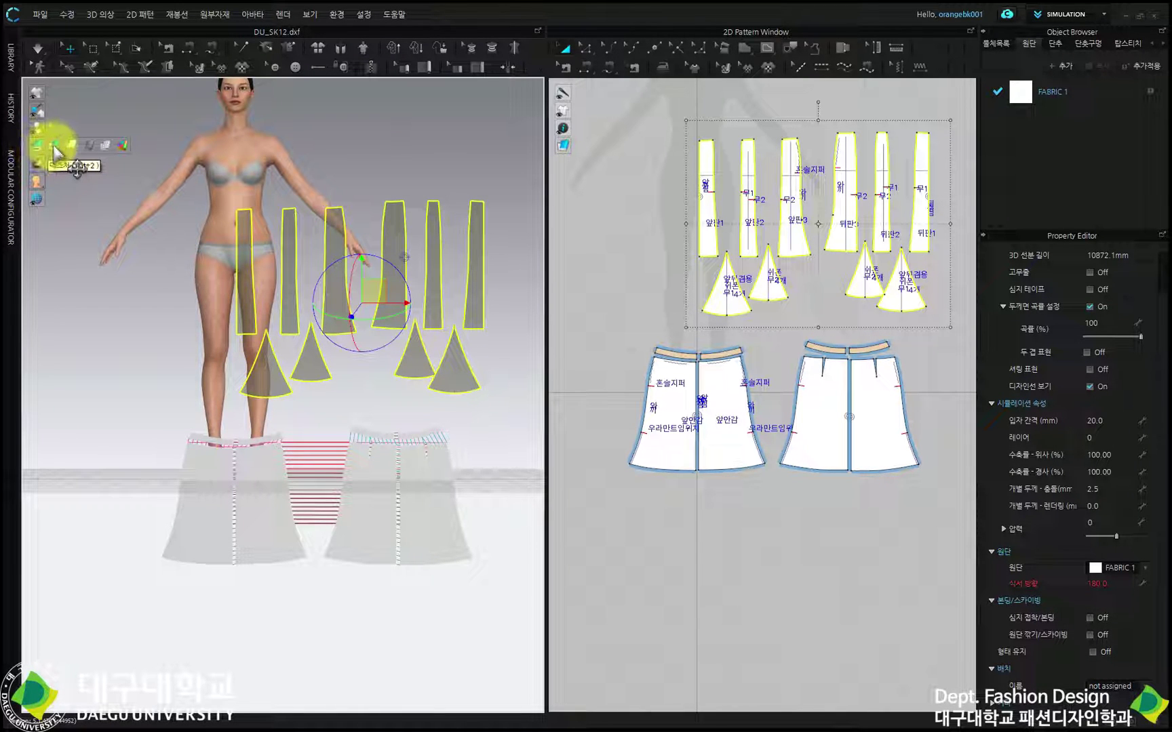
# - Switch the 3D garment display to texture surface and hide the outer skirt panels and godets in the 3D view
pyautogui.click(55, 146)
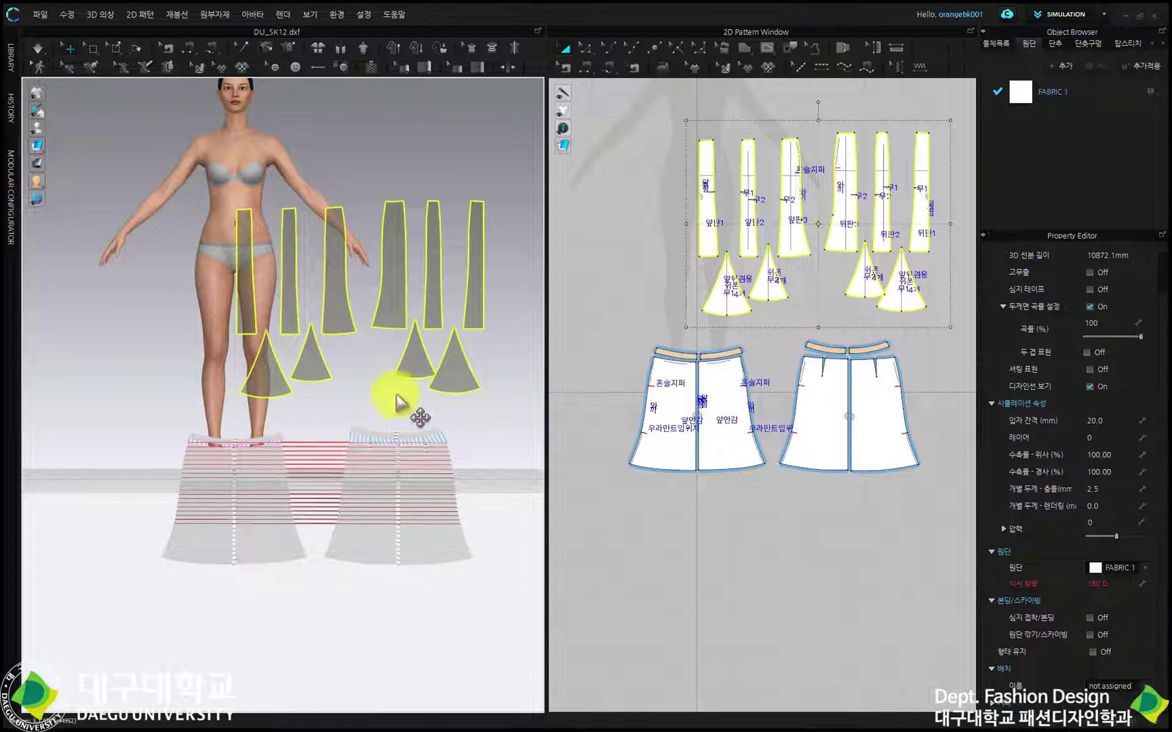
pyautogui.rightClick(397, 292)
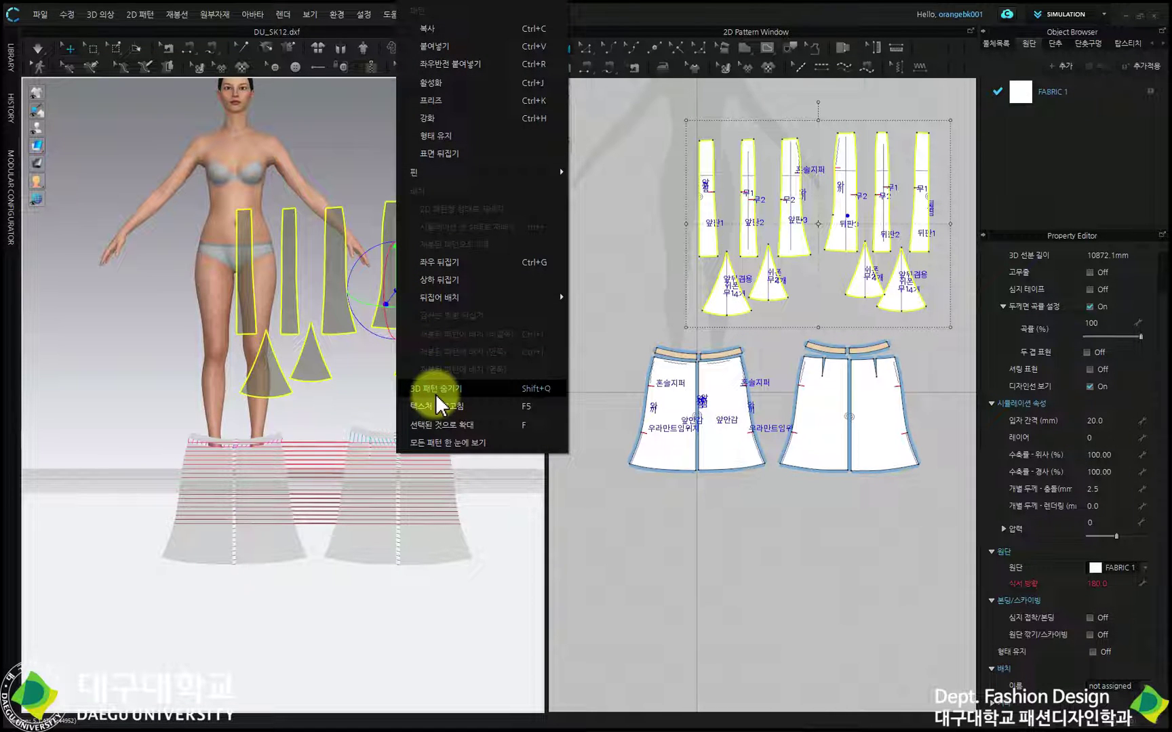
pyautogui.click(436, 390)
pyautogui.click(486, 359)
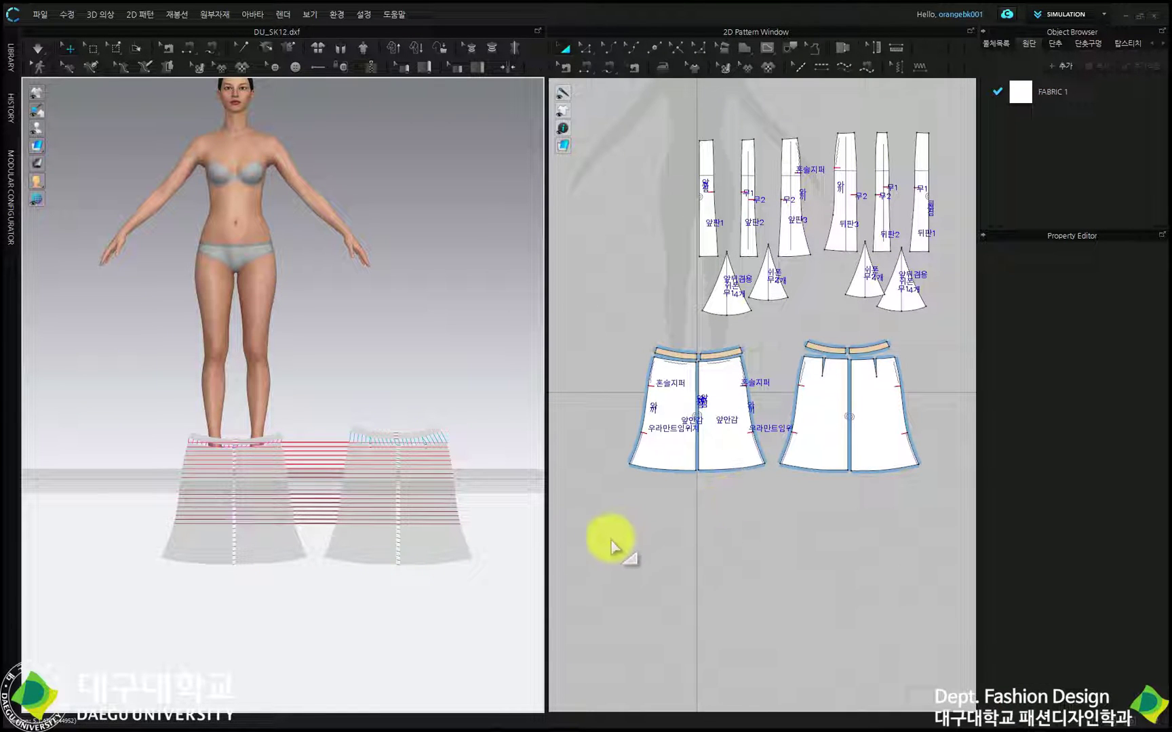
# - Select all lining and waist facing pieces and raise them together vertically to the avatar's waist level
pyautogui.moveTo(588, 541); pyautogui.dragTo(968, 335)
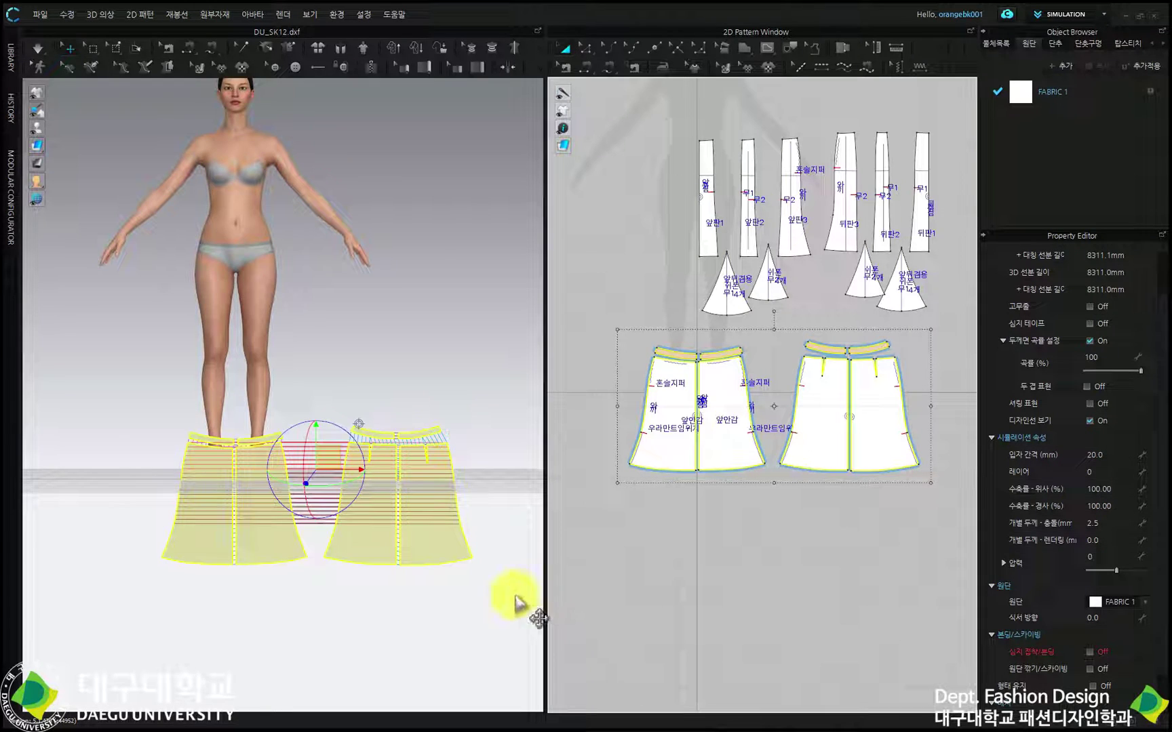
pyautogui.scroll(2, 204, 326)
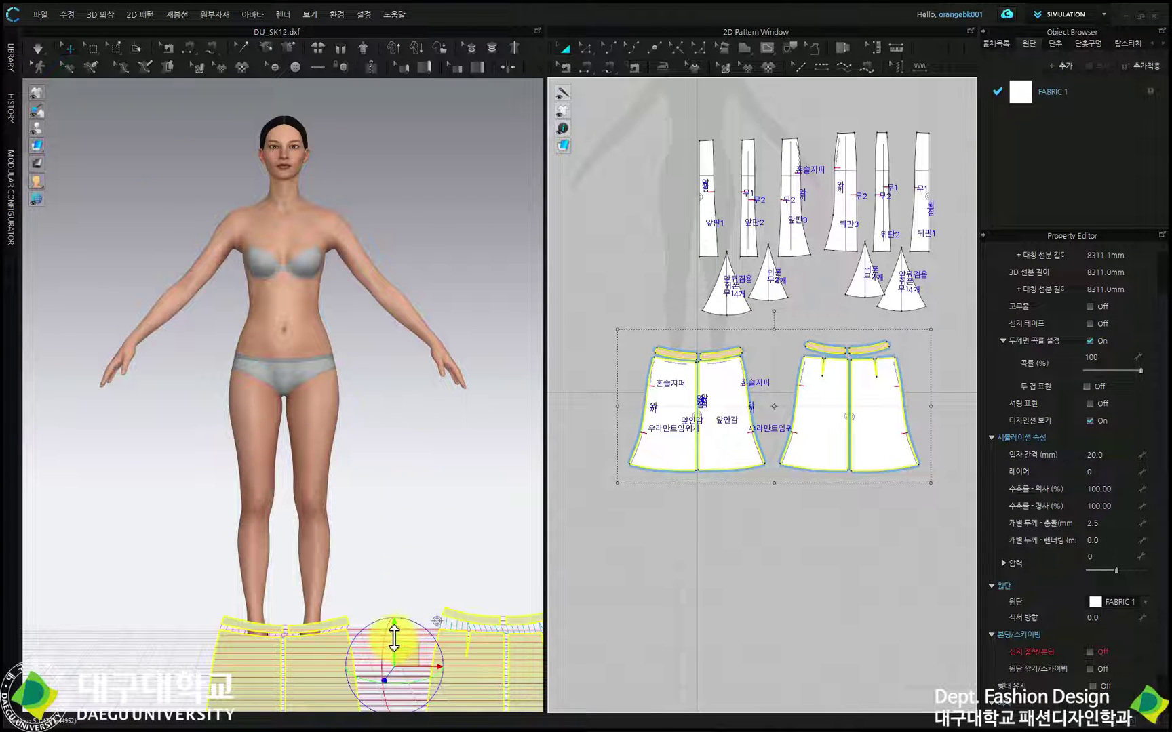
pyautogui.moveTo(394, 637); pyautogui.dragTo(407, 332)
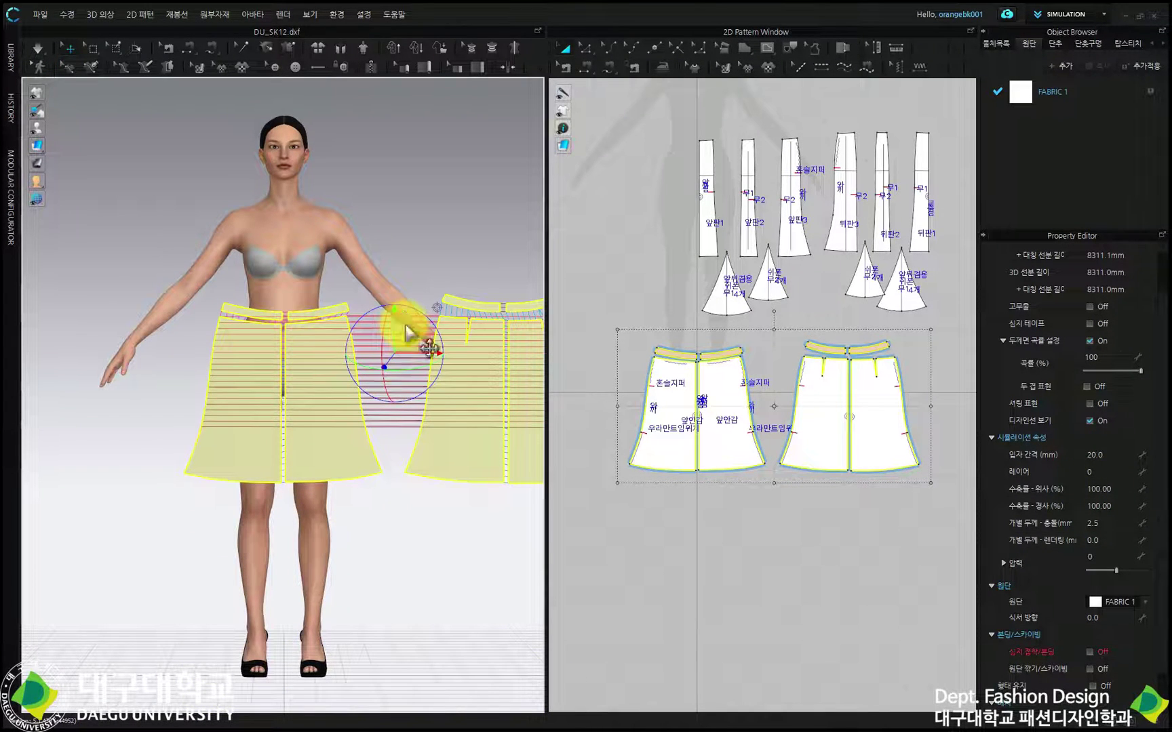
# - Select the back lining panels together with the back waist facings and flip them horizontally in 3D
pyautogui.moveTo(944, 327); pyautogui.dragTo(757, 526)
pyautogui.scroll(-1, 481, 370)
pyautogui.rightClick(501, 348)
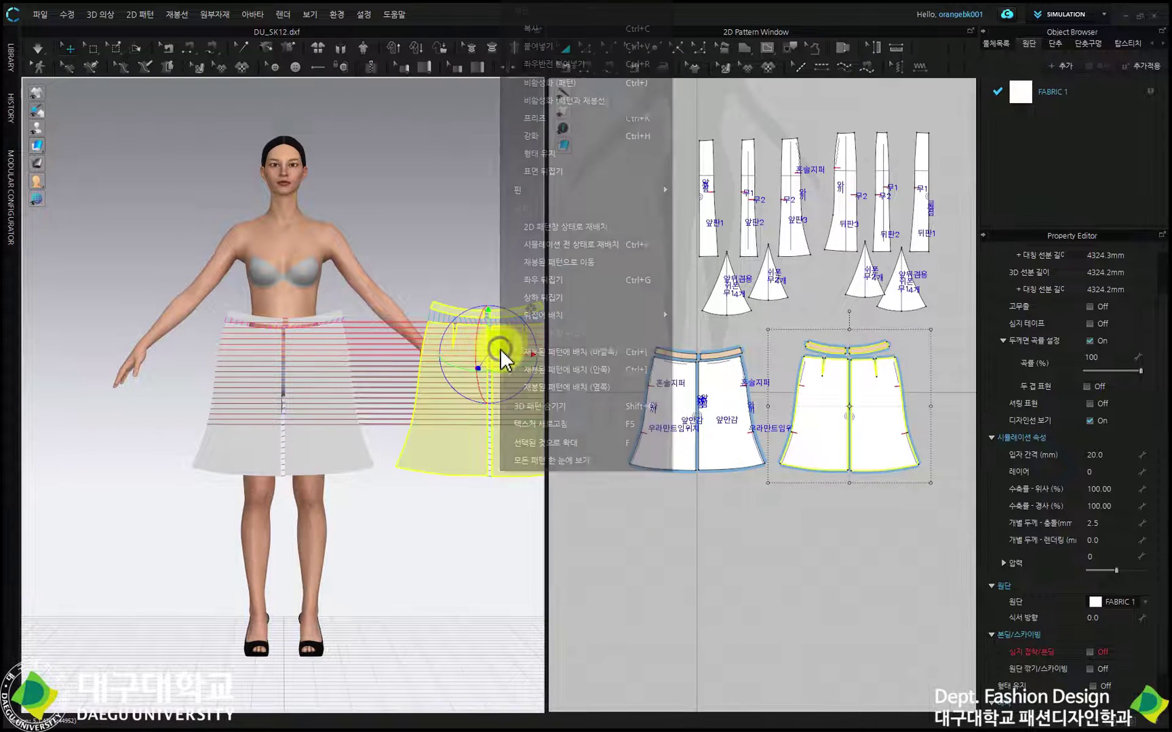
pyautogui.click(544, 281)
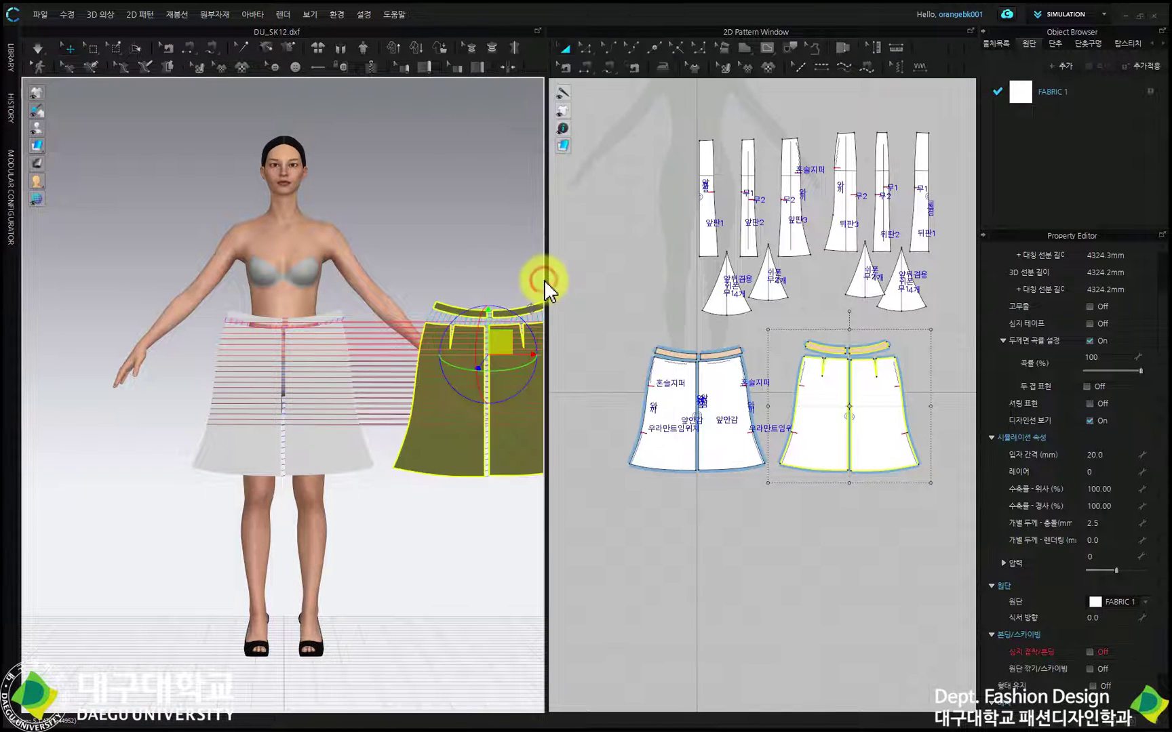
# - Move the flipped back lining and back waist facings behind the avatar and centre them on the body
pyautogui.press('4')
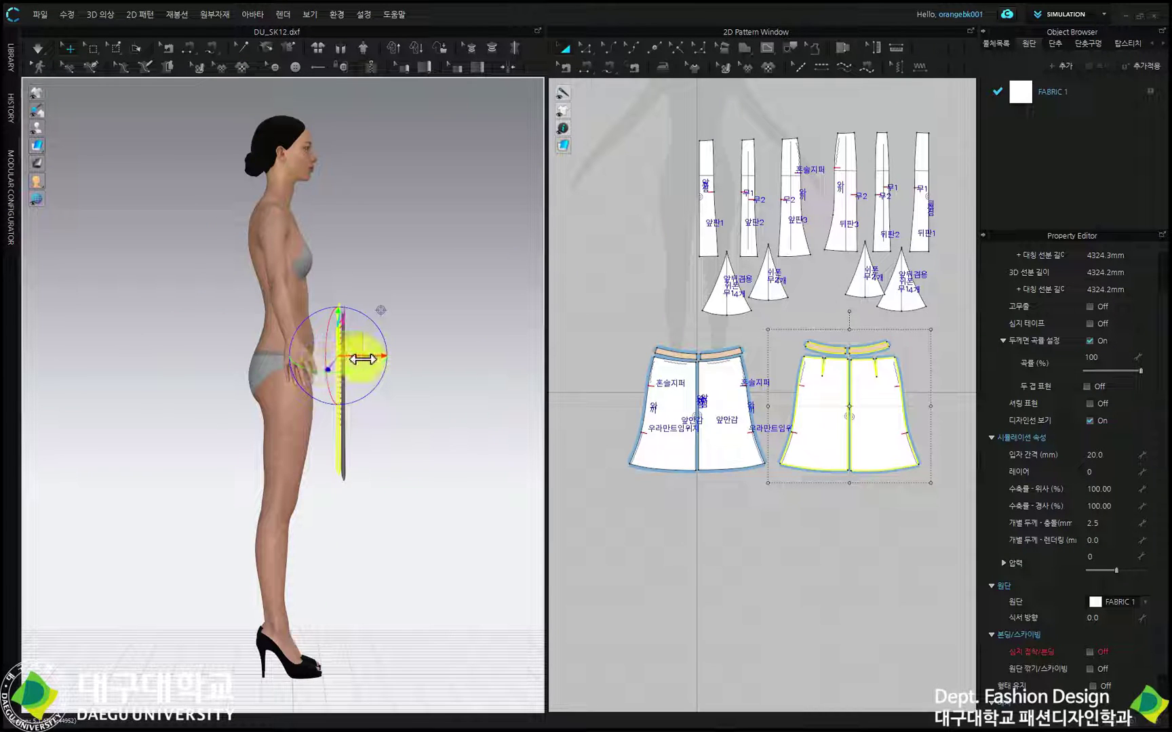
pyautogui.moveTo(363, 358); pyautogui.dragTo(269, 379)
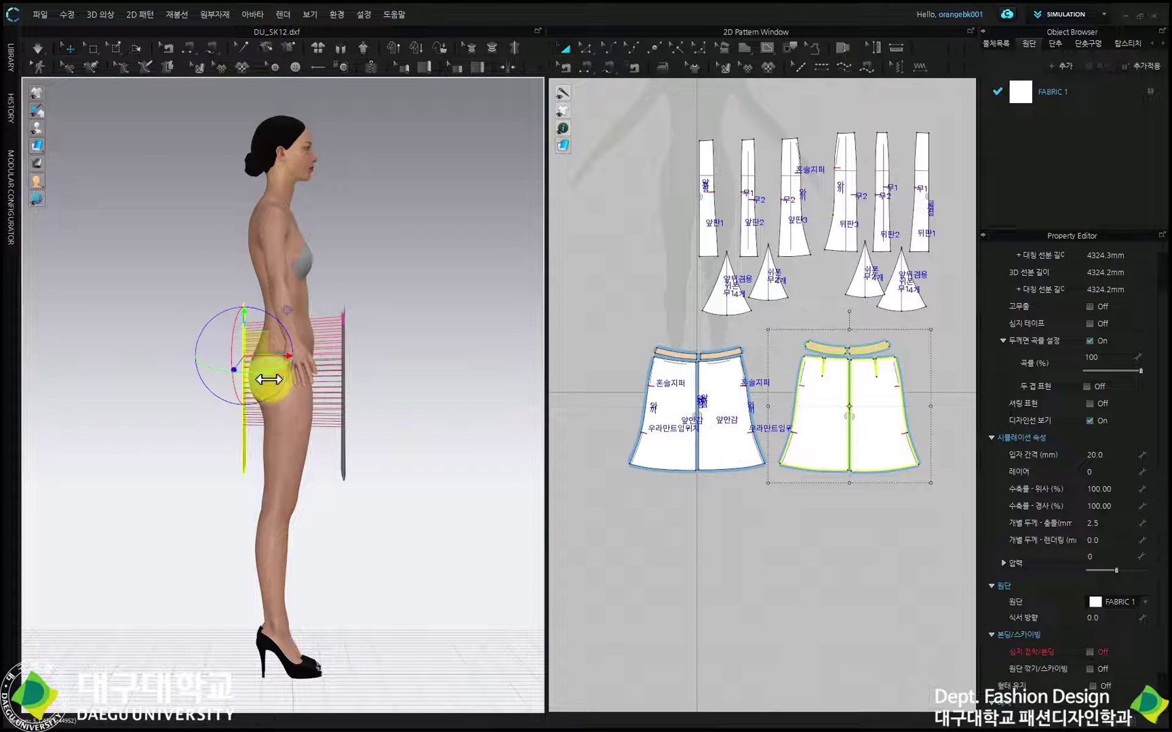
pyautogui.press('8')
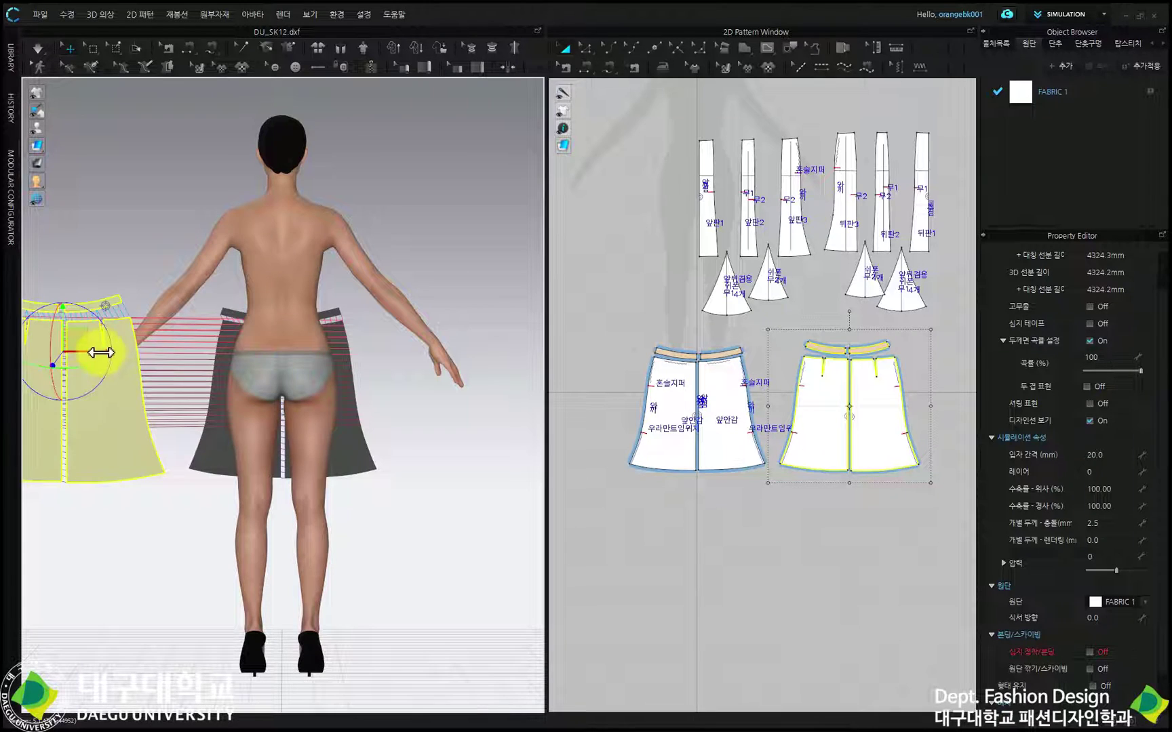
pyautogui.moveTo(100, 353); pyautogui.dragTo(314, 371)
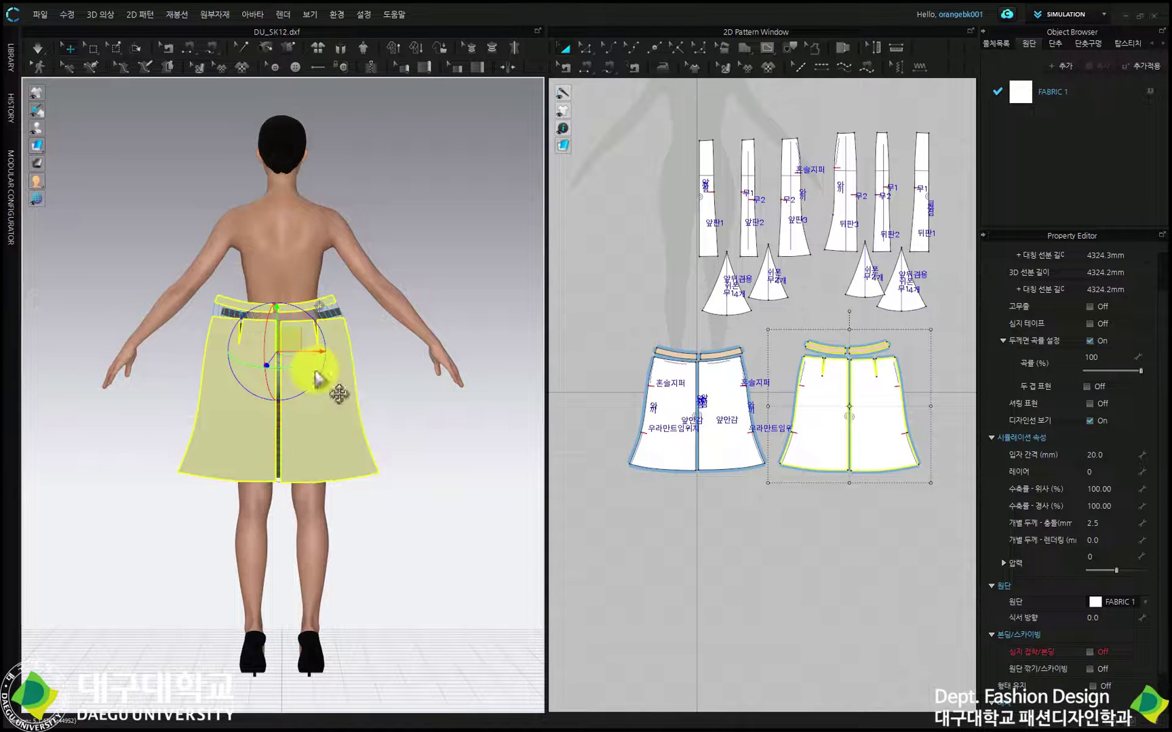
# - Move the back waist facings, front waist facings and front lining panels closer to the avatar's body
pyautogui.press('6')
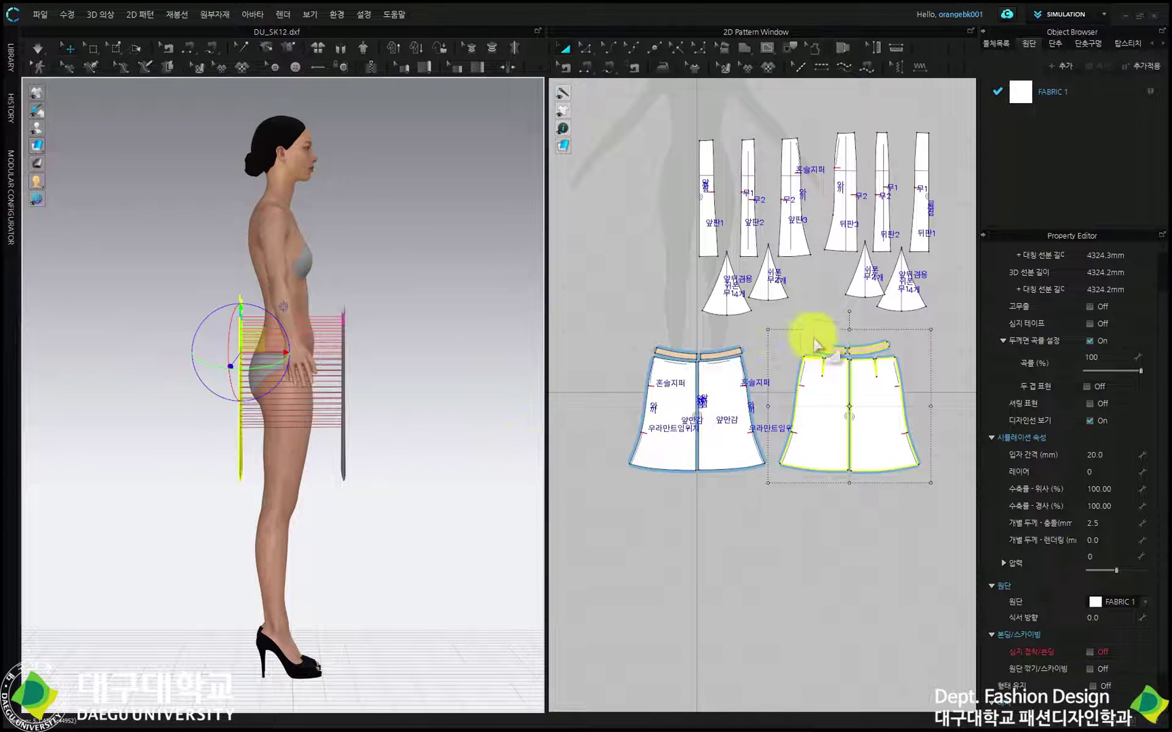
pyautogui.click(805, 341)
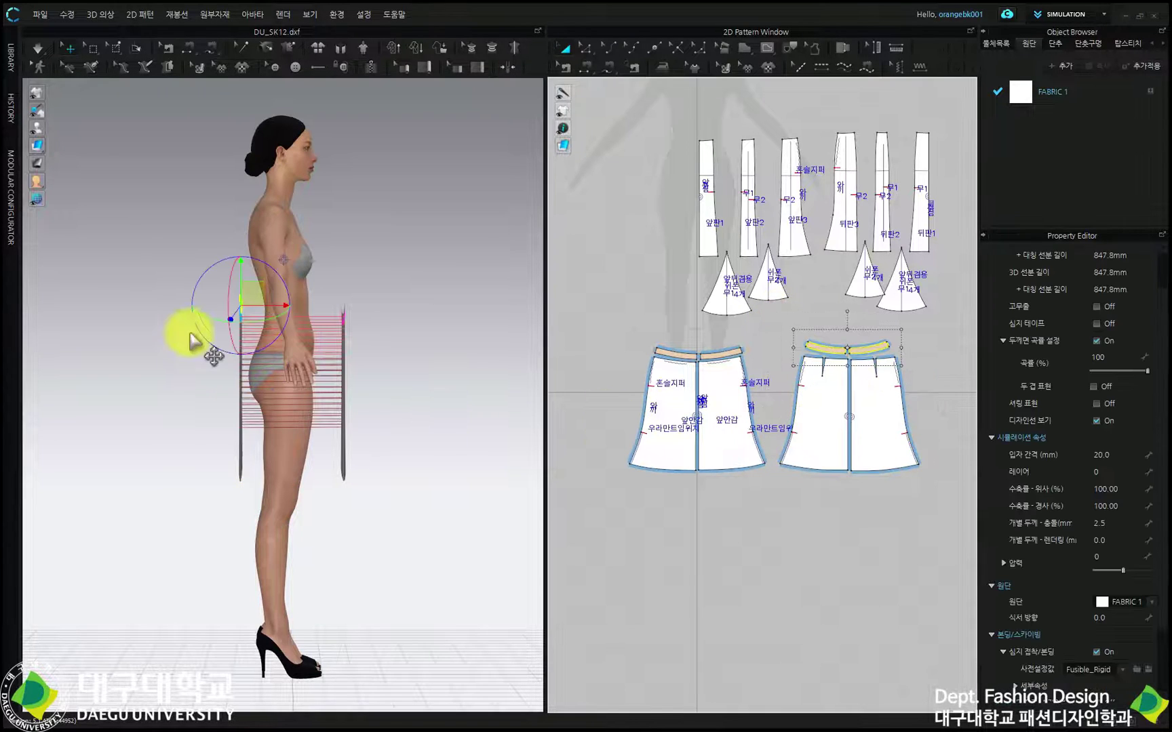
pyautogui.moveTo(254, 306); pyautogui.dragTo(273, 307)
pyautogui.click(678, 354)
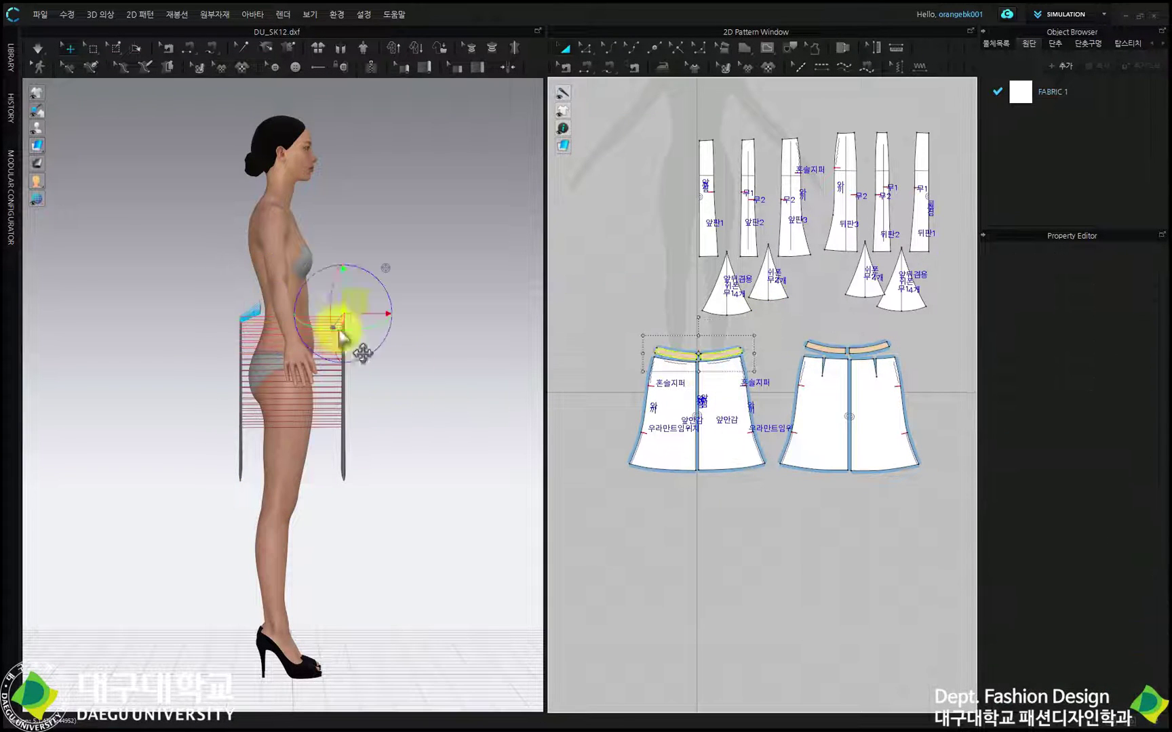
pyautogui.moveTo(372, 315); pyautogui.dragTo(346, 315)
pyautogui.click(682, 444)
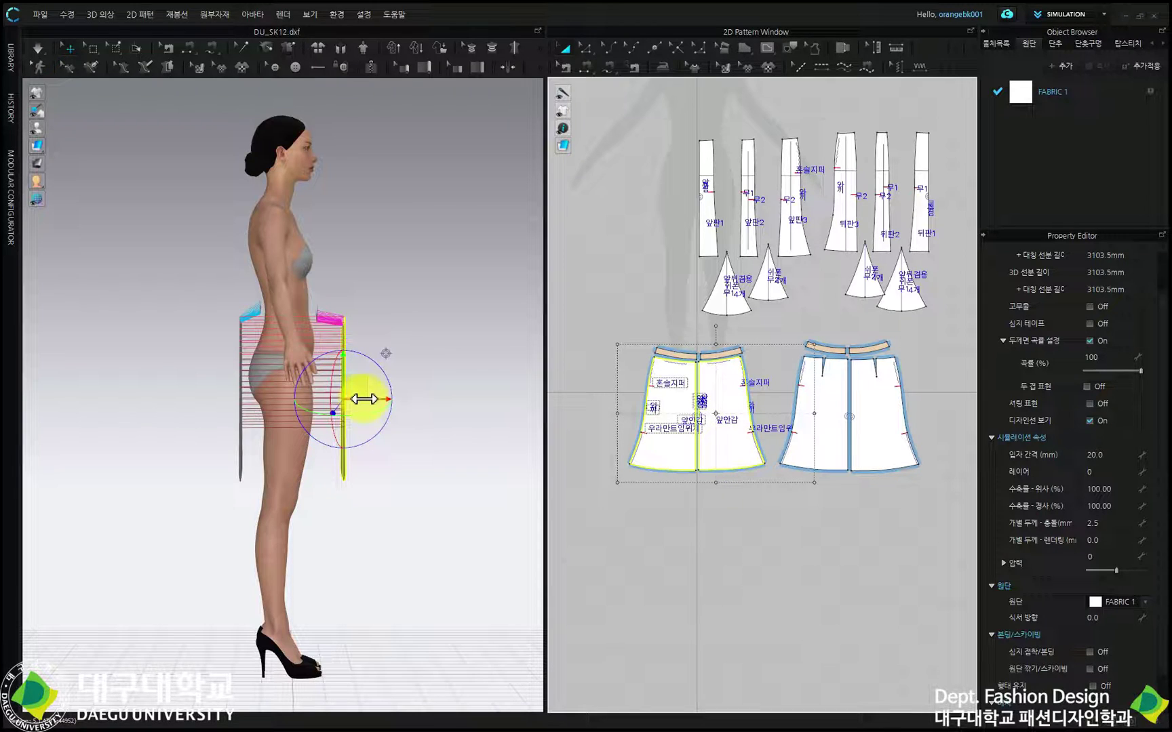
pyautogui.moveTo(364, 401); pyautogui.dragTo(343, 404)
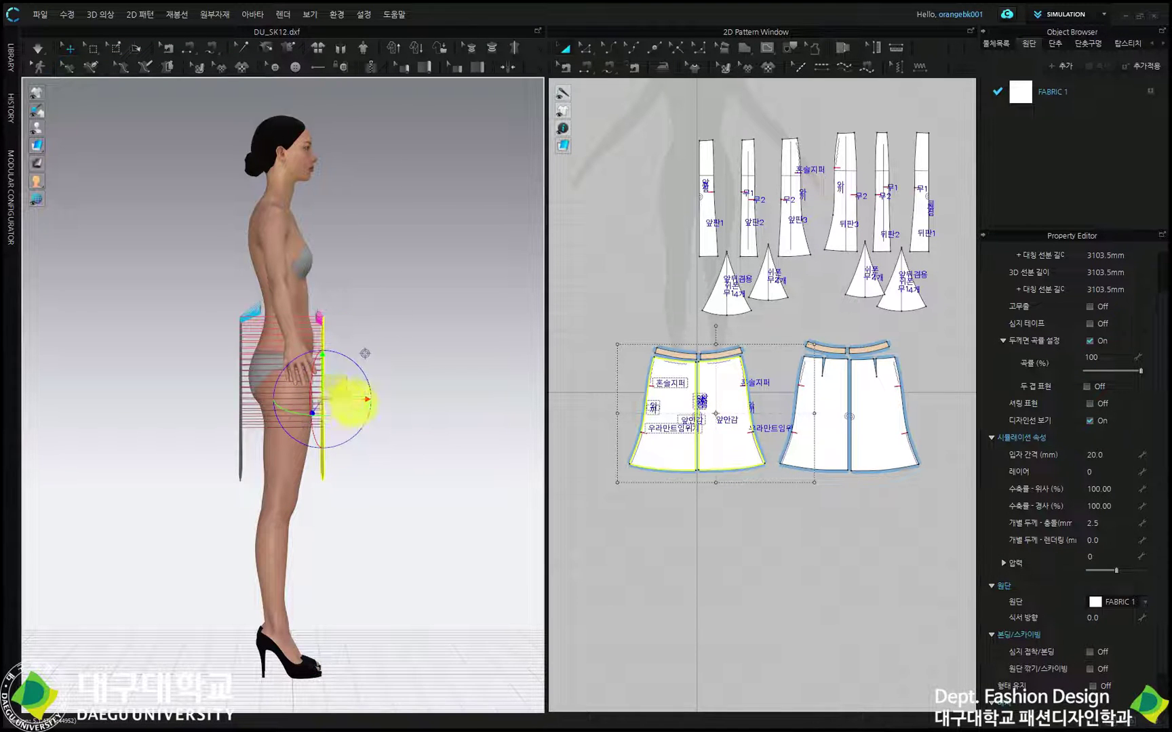
# - Sew the side edges of the front waist facings to the matching side edges of the back waist facings with Segment Sewing
pyautogui.scroll(5, 405, 301)
pyautogui.moveTo(419, 324); pyautogui.dragTo(286, 350, button='right')
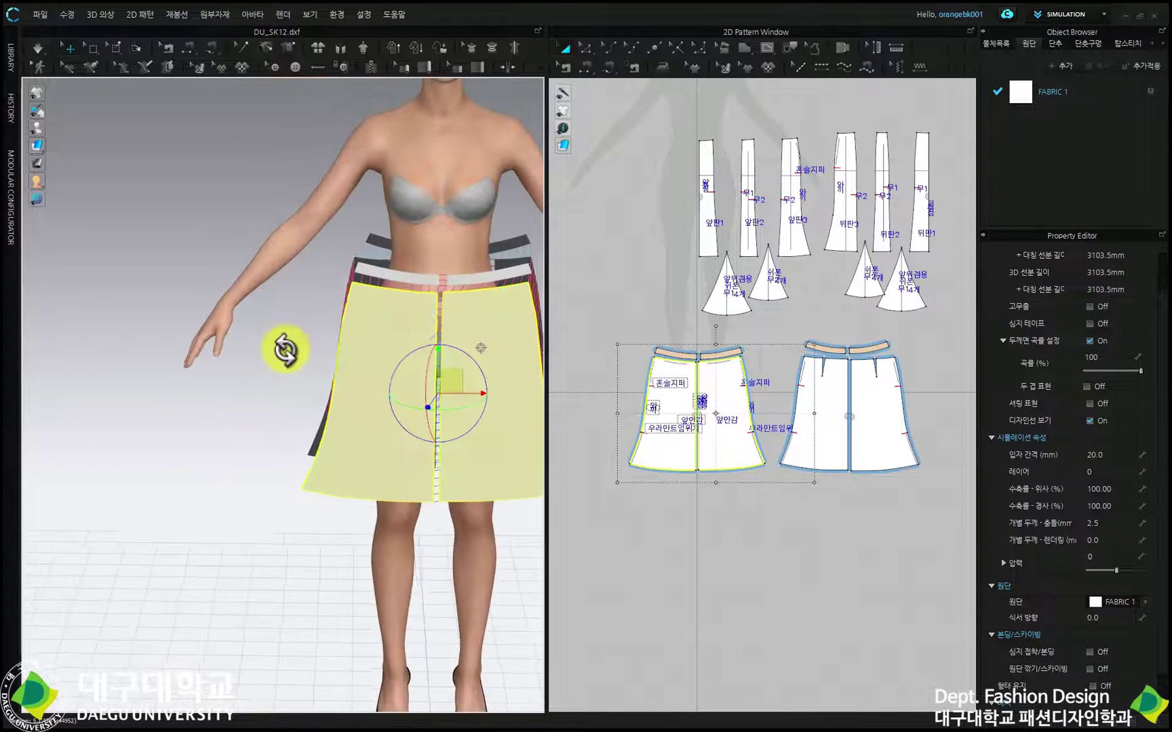
pyautogui.scroll(4, 411, 309)
pyautogui.scroll(4, 350, 293)
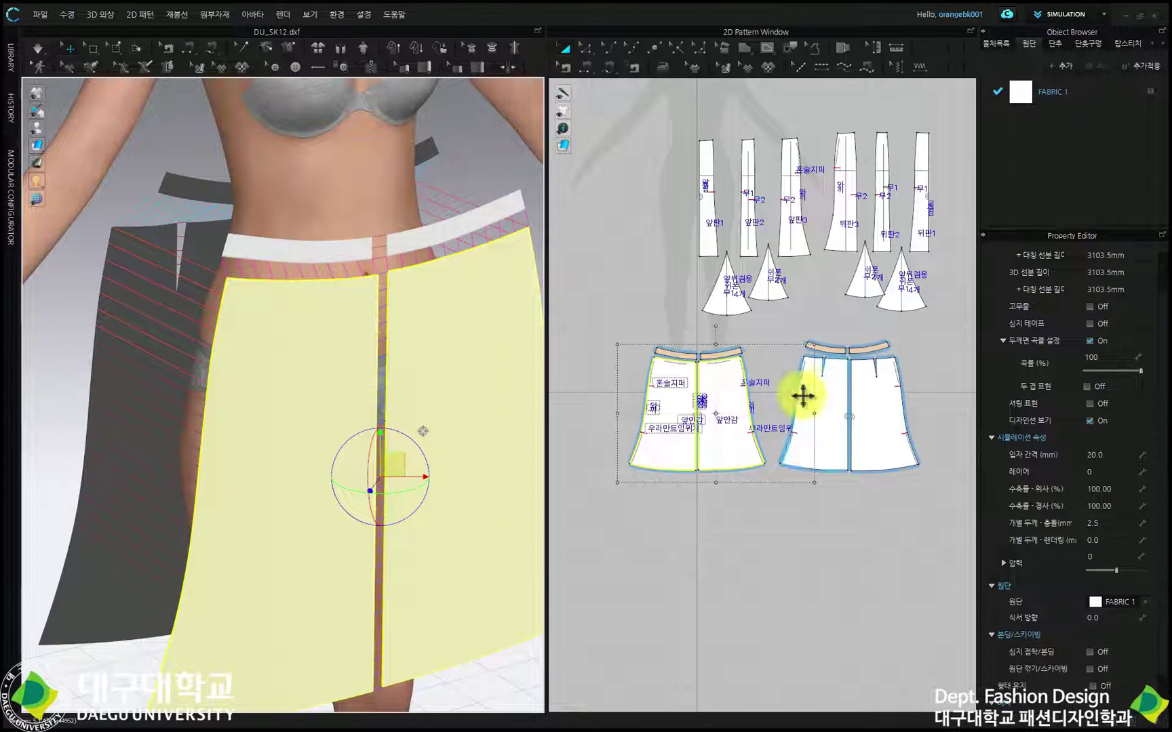
pyautogui.scroll(5, 761, 372)
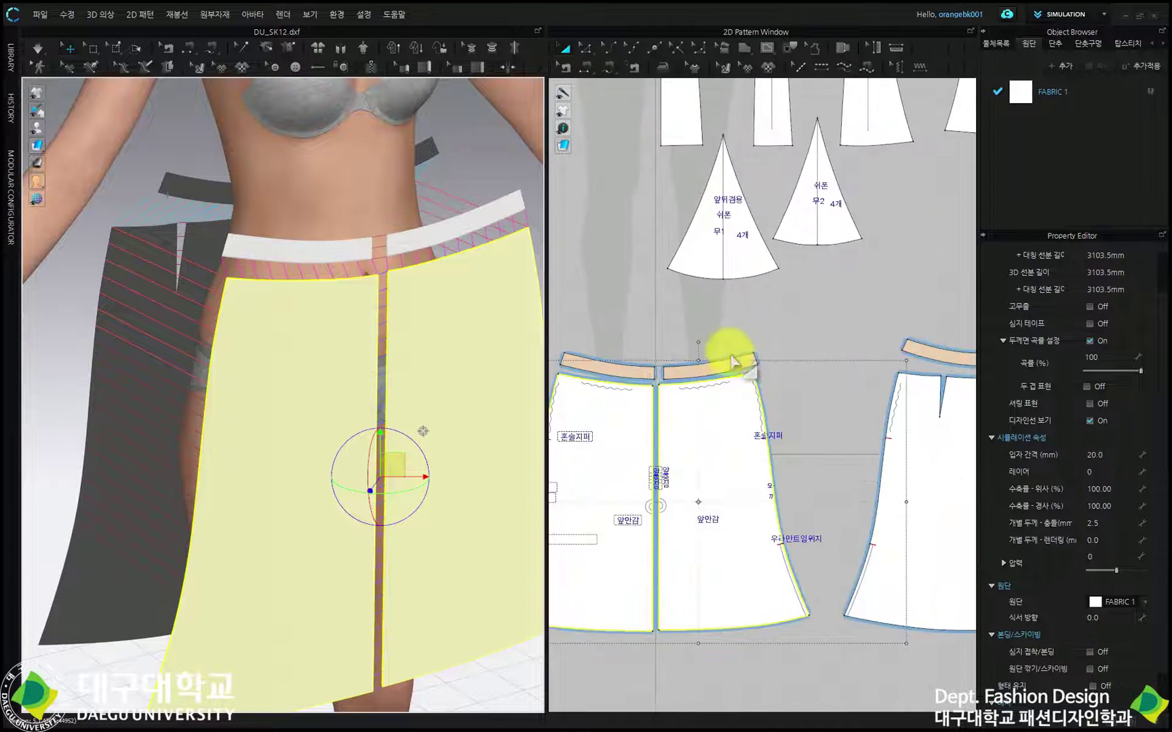
pyautogui.moveTo(764, 352); pyautogui.dragTo(761, 360)
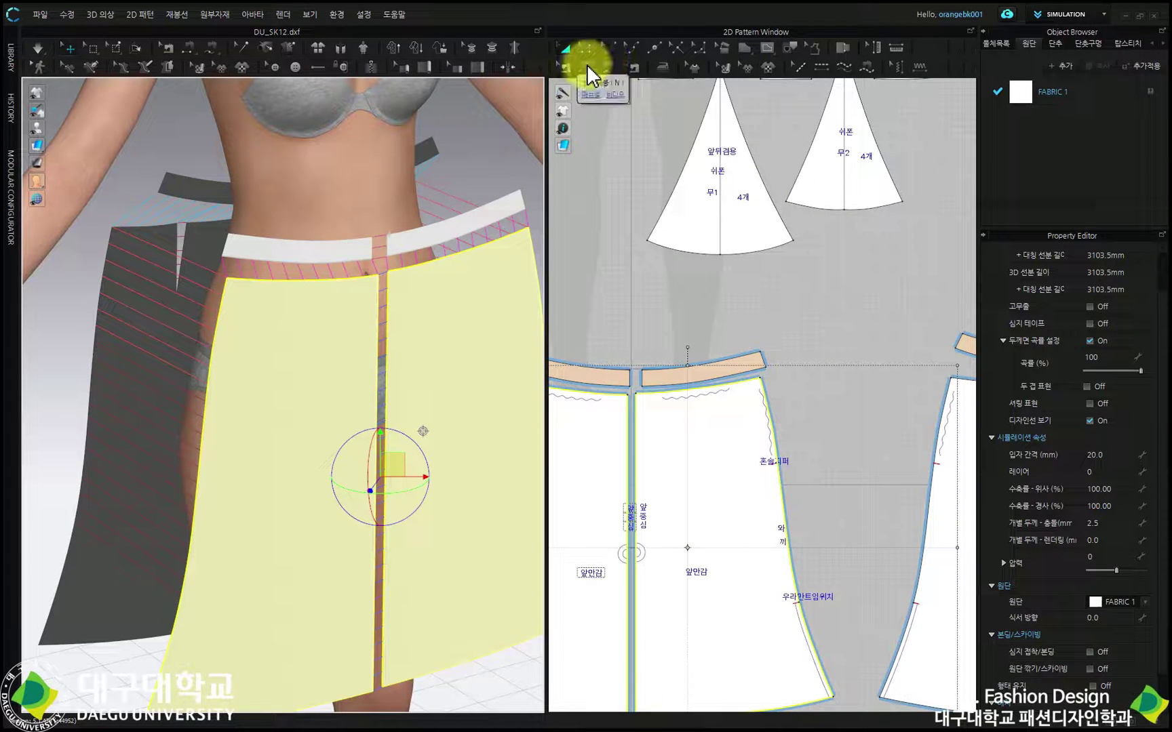
pyautogui.click(587, 67)
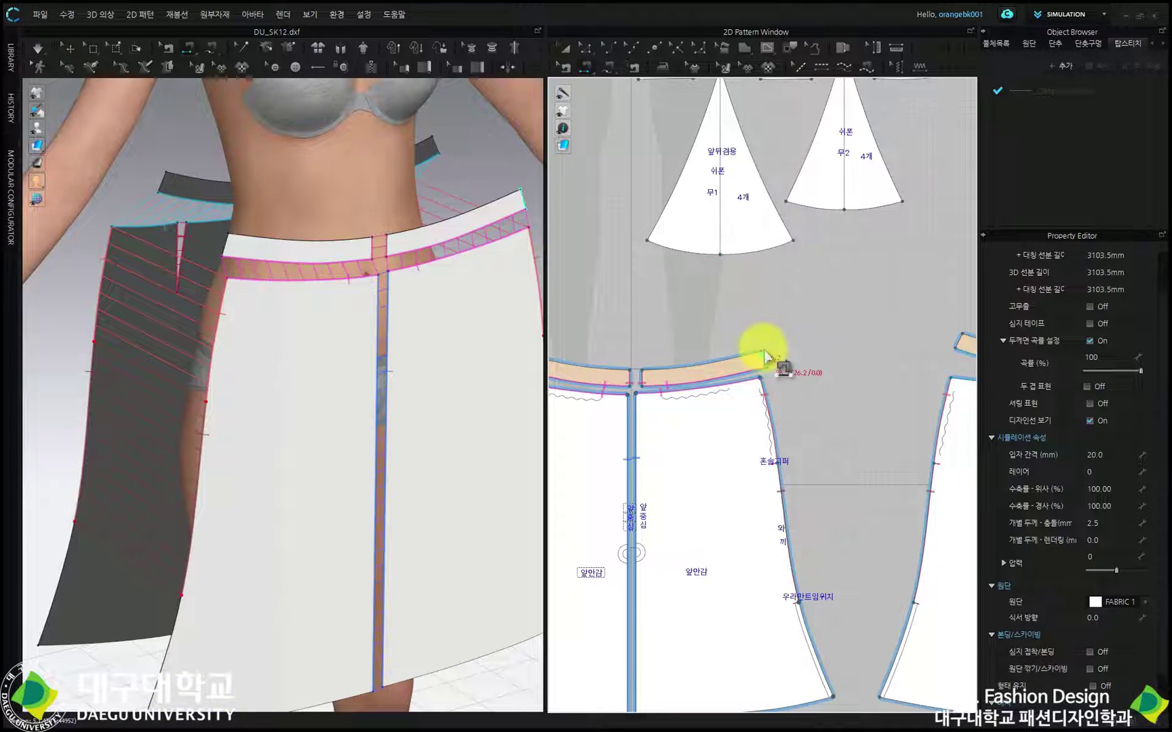
pyautogui.click(764, 364)
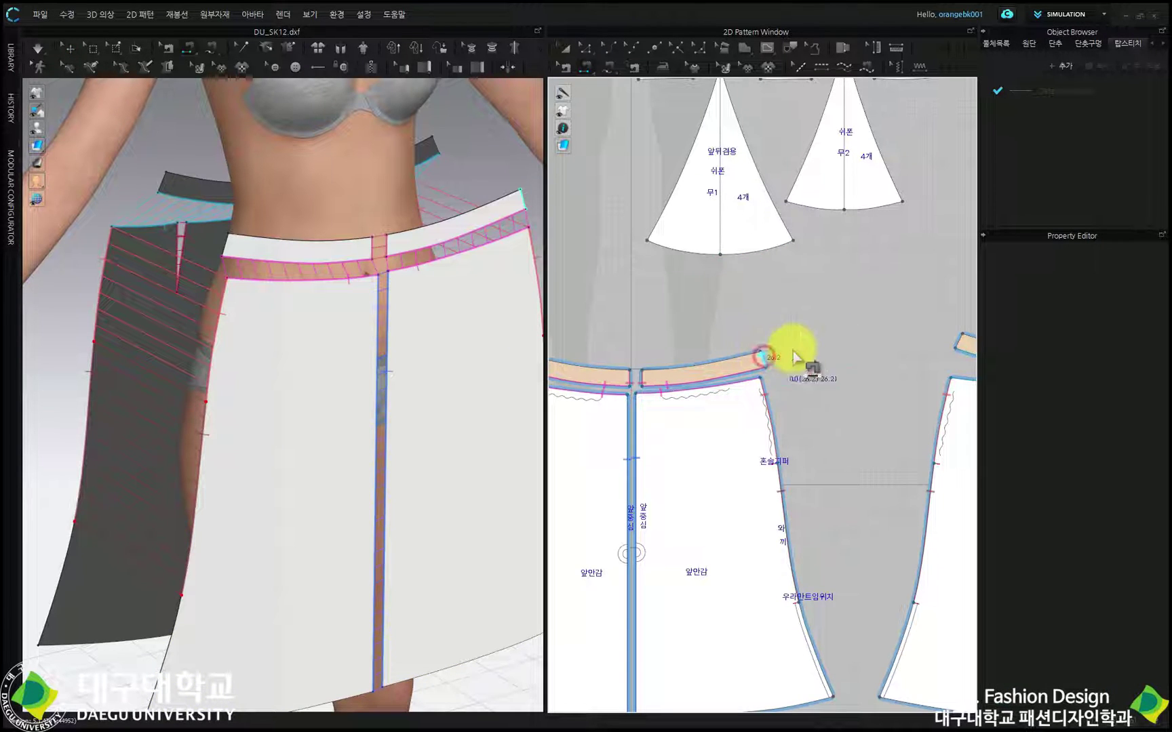
pyautogui.click(957, 335)
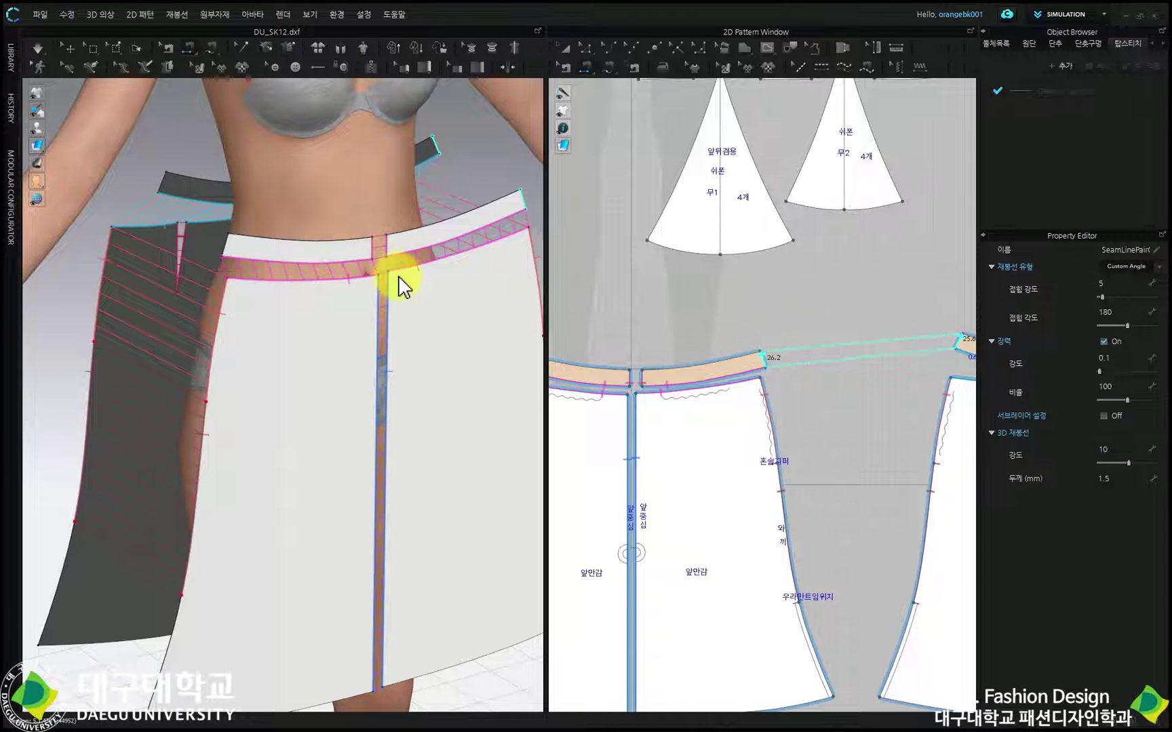
pyautogui.moveTo(451, 254); pyautogui.dragTo(445, 262, button='right')
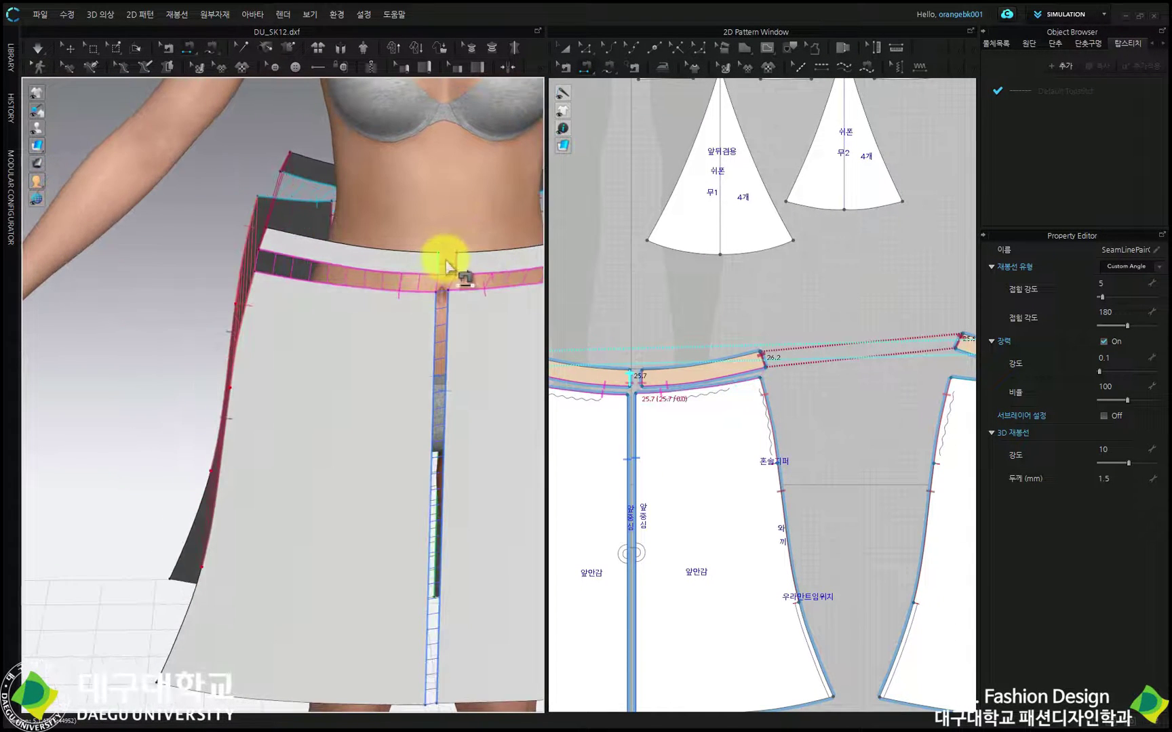
pyautogui.moveTo(445, 262); pyautogui.dragTo(278, 287, button='middle')
pyautogui.click(179, 274)
pyautogui.moveTo(271, 272); pyautogui.dragTo(335, 293, button='right')
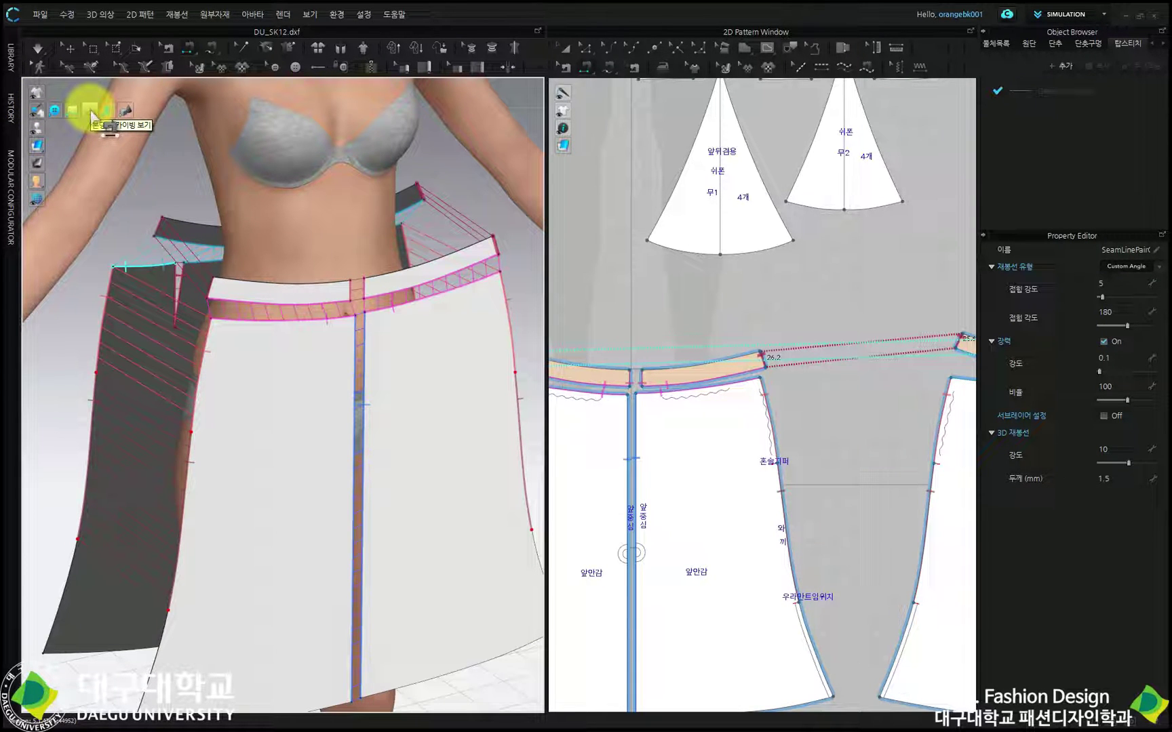
# - Turn on the bonding/skiving display for the 3D garment and return to the Select/Move tool
pyautogui.click(91, 116)
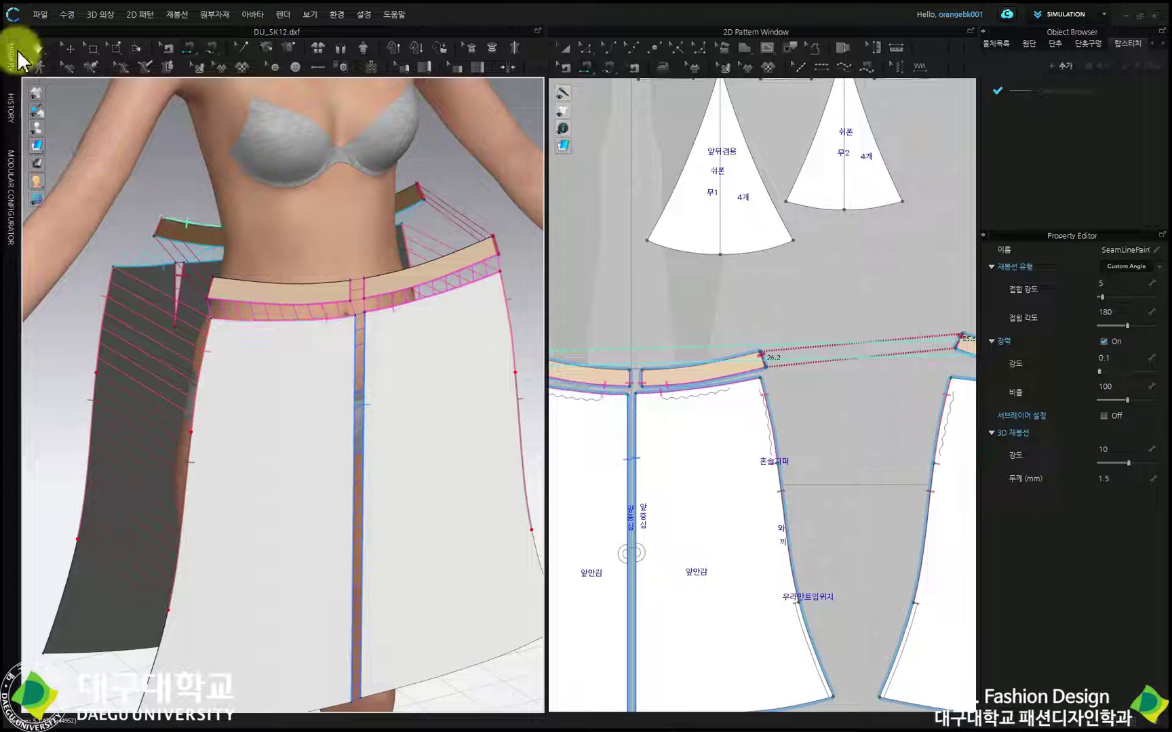
pyautogui.click(70, 50)
pyautogui.scroll(-3, 394, 346)
pyautogui.moveTo(399, 368); pyautogui.dragTo(329, 368, button='right')
pyautogui.moveTo(442, 366); pyautogui.dragTo(361, 298, button='middle')
pyautogui.moveTo(352, 430); pyautogui.dragTo(363, 418, button='right')
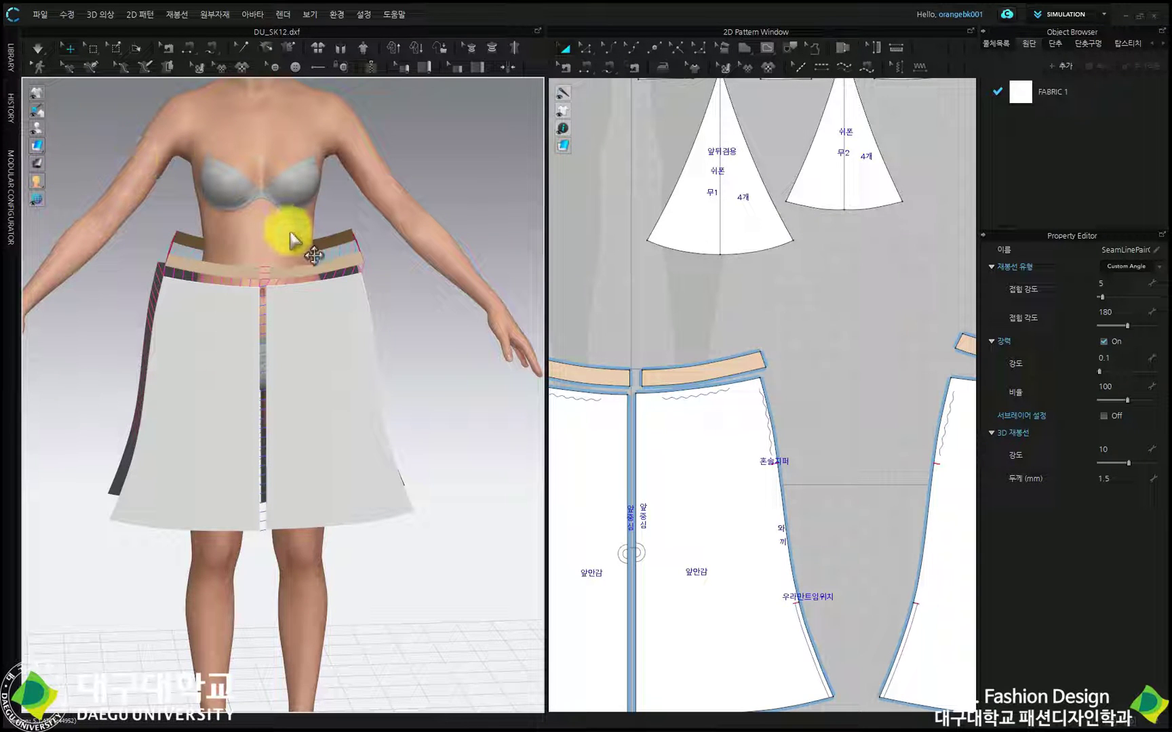
# - Select all outer skirt panels and godets, show them in the 3D view, and hide them again
pyautogui.scroll(-5, 740, 251)
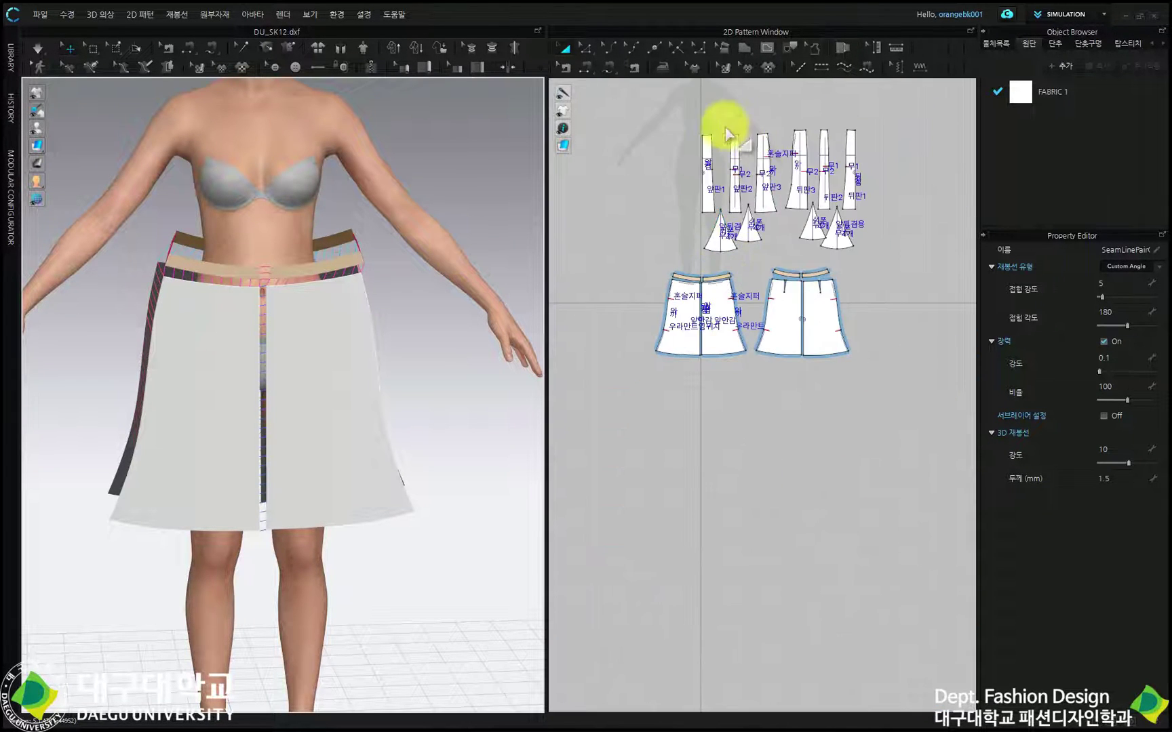
pyautogui.moveTo(686, 91); pyautogui.dragTo(910, 268)
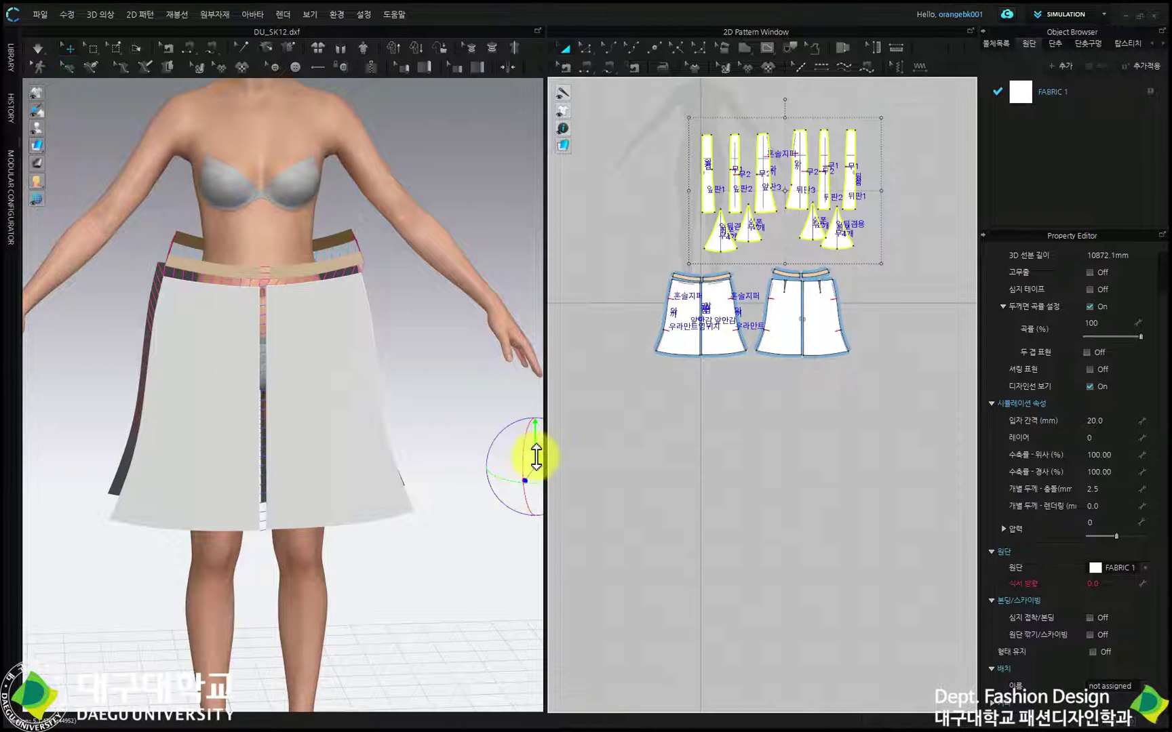
pyautogui.scroll(-2, 536, 457)
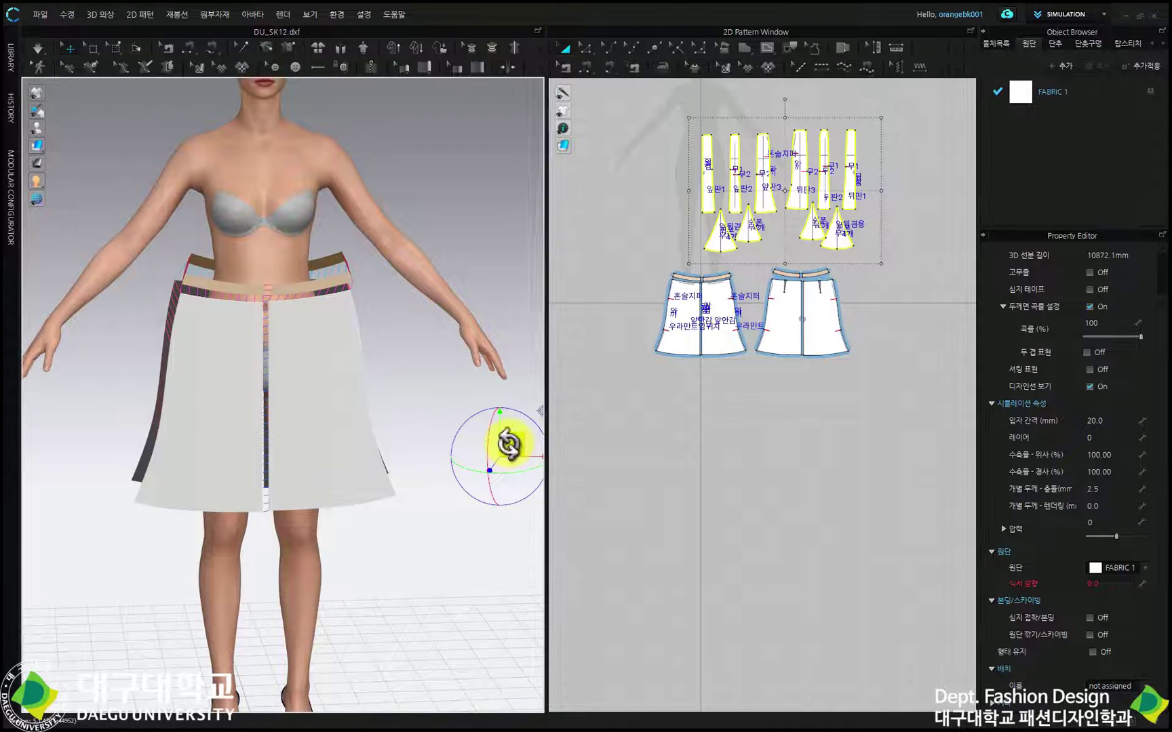
pyautogui.rightClick(510, 443)
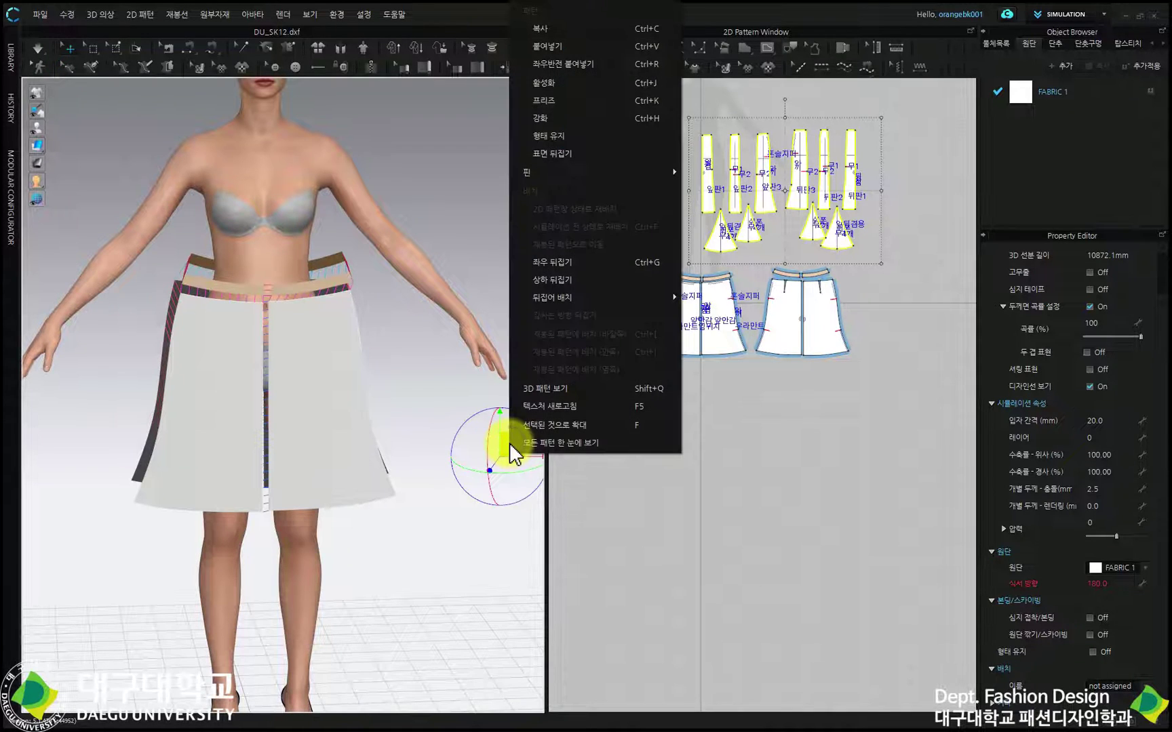
pyautogui.click(557, 392)
pyautogui.rightClick(464, 445)
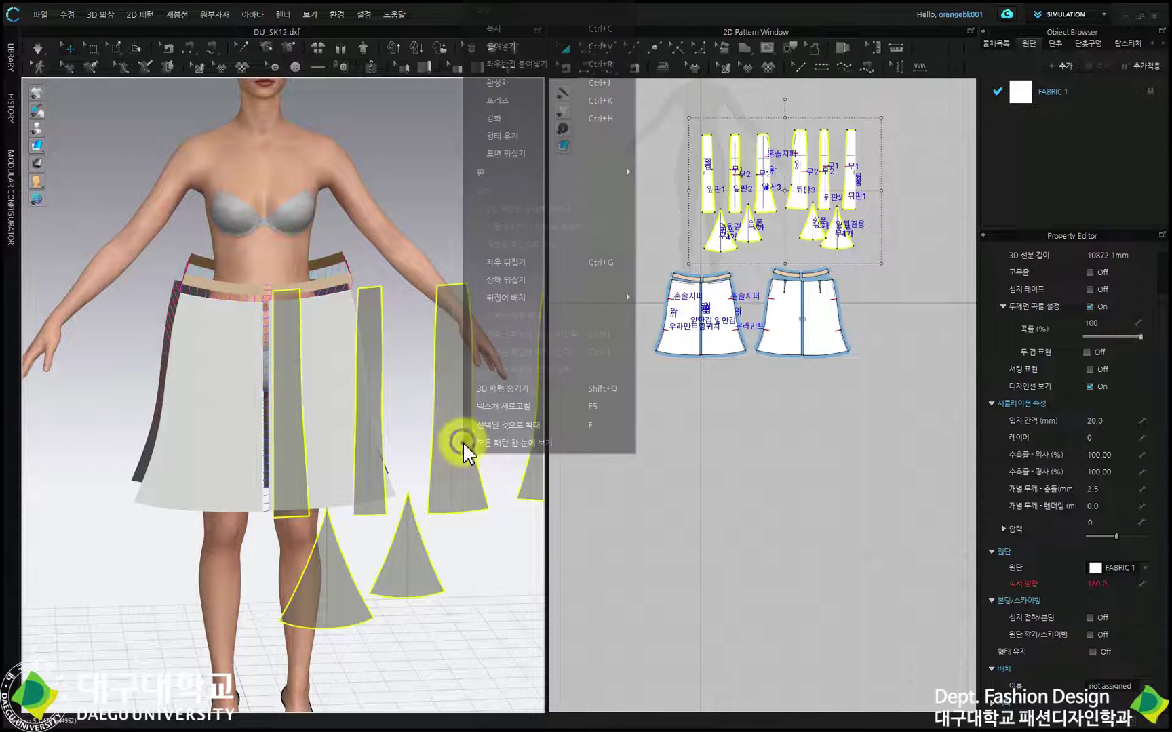
pyautogui.click(500, 389)
# - Clear the selection and toggle the 3D garment display to bring back the hidden outer panels and godets
pyautogui.moveTo(107, 164)
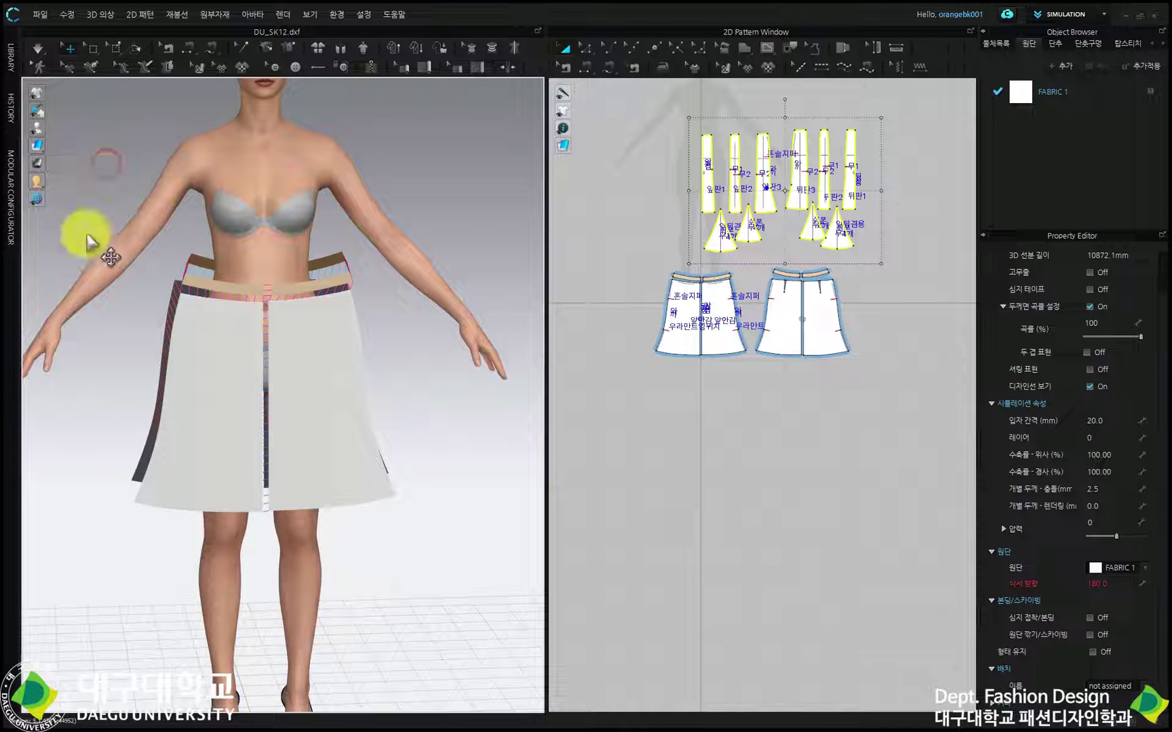
pyautogui.click(86, 148)
pyautogui.moveTo(36, 95)
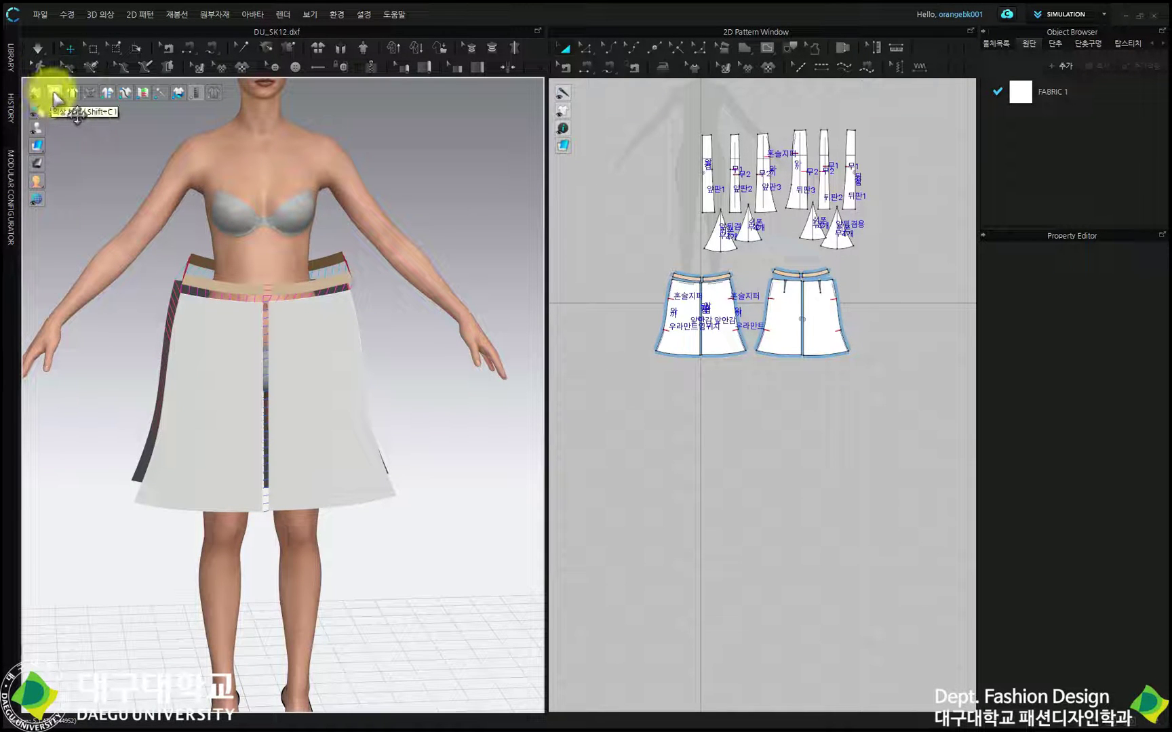
pyautogui.click(54, 95)
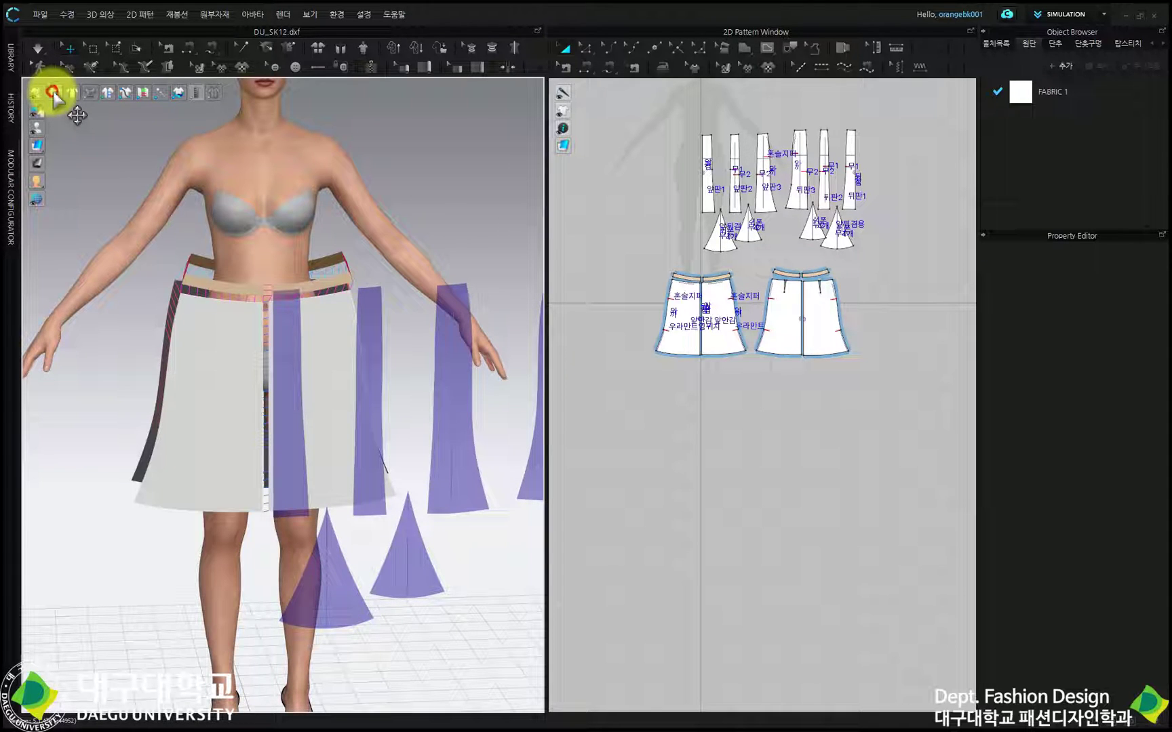
pyautogui.click(53, 94)
pyautogui.click(54, 95)
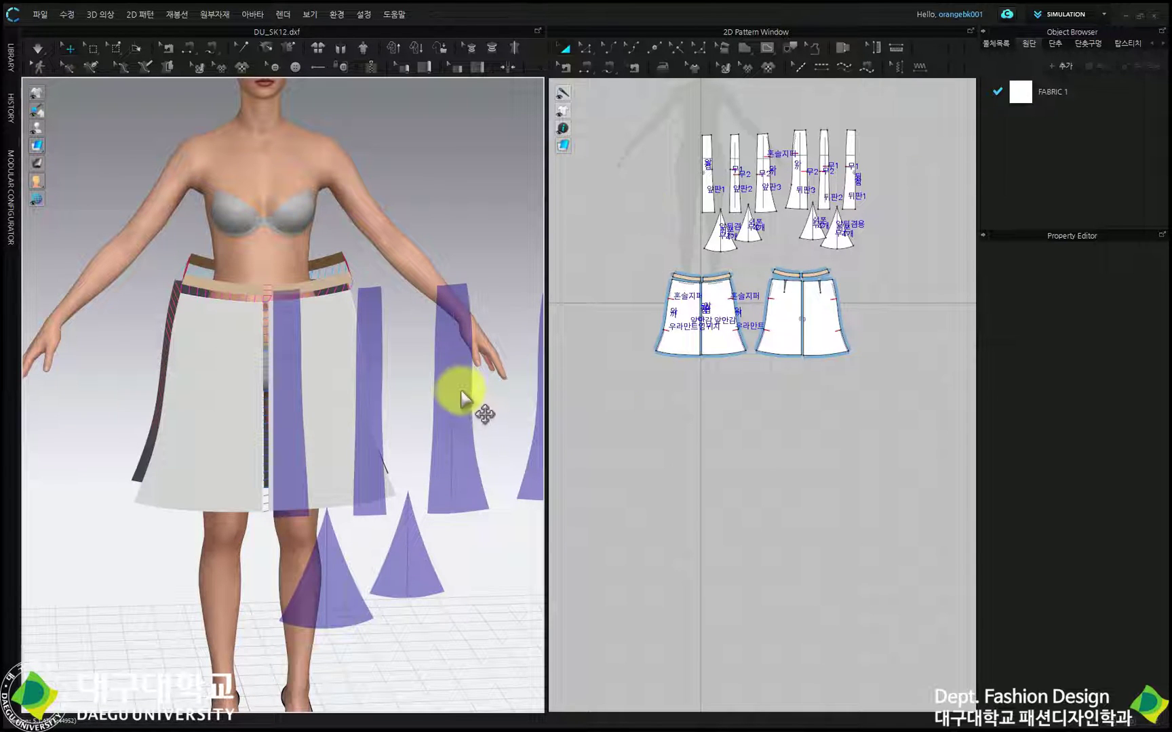
# - Run the simulation to drape the lining and waist facings on the avatar, adjusting the front lining near the waist
pyautogui.scroll(-4, 455, 395)
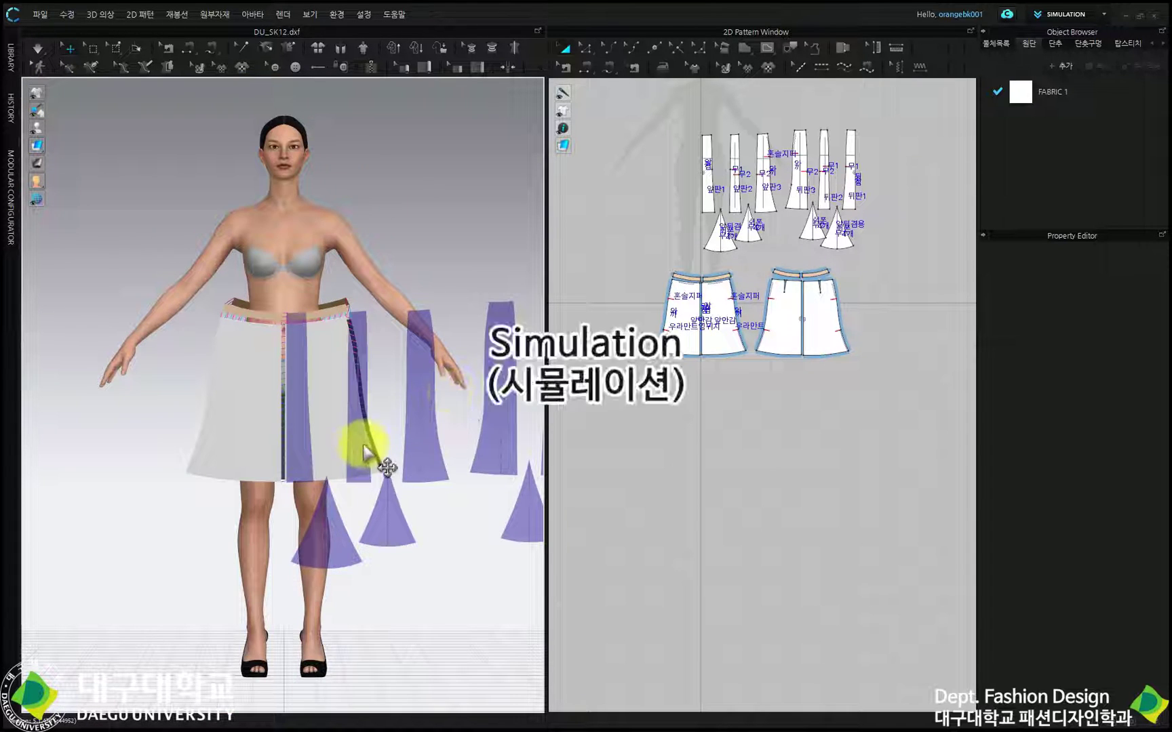
pyautogui.click(39, 48)
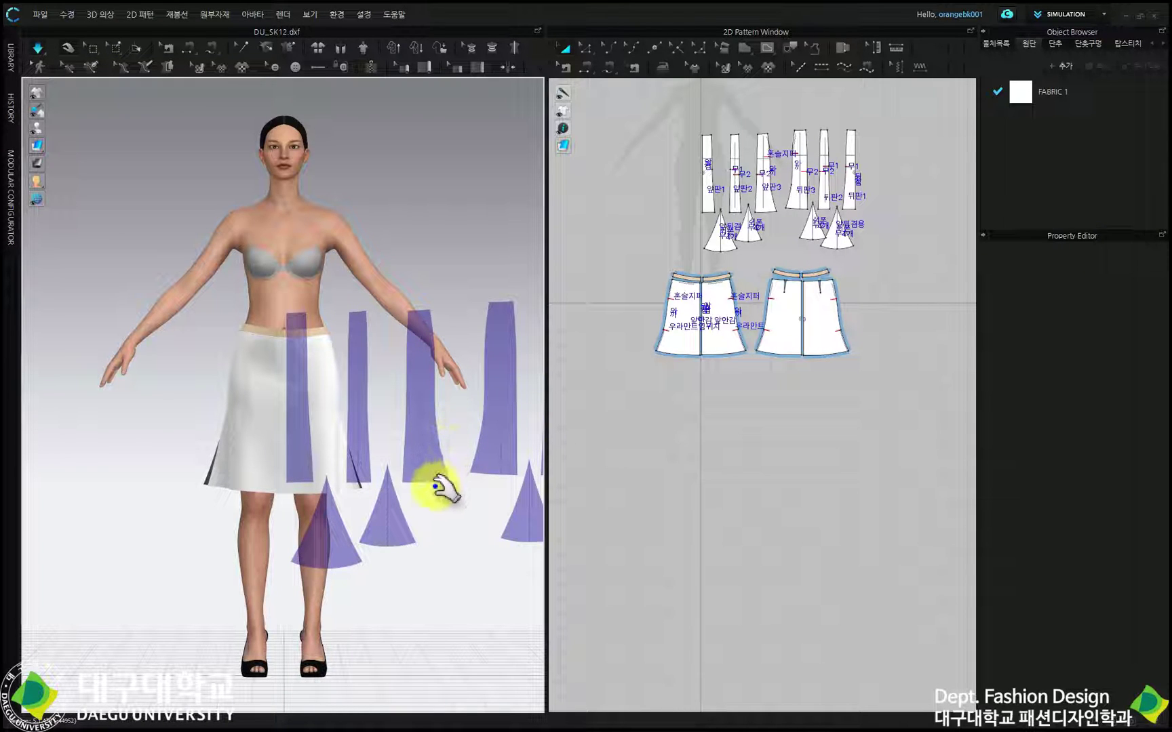
pyautogui.click(330, 332)
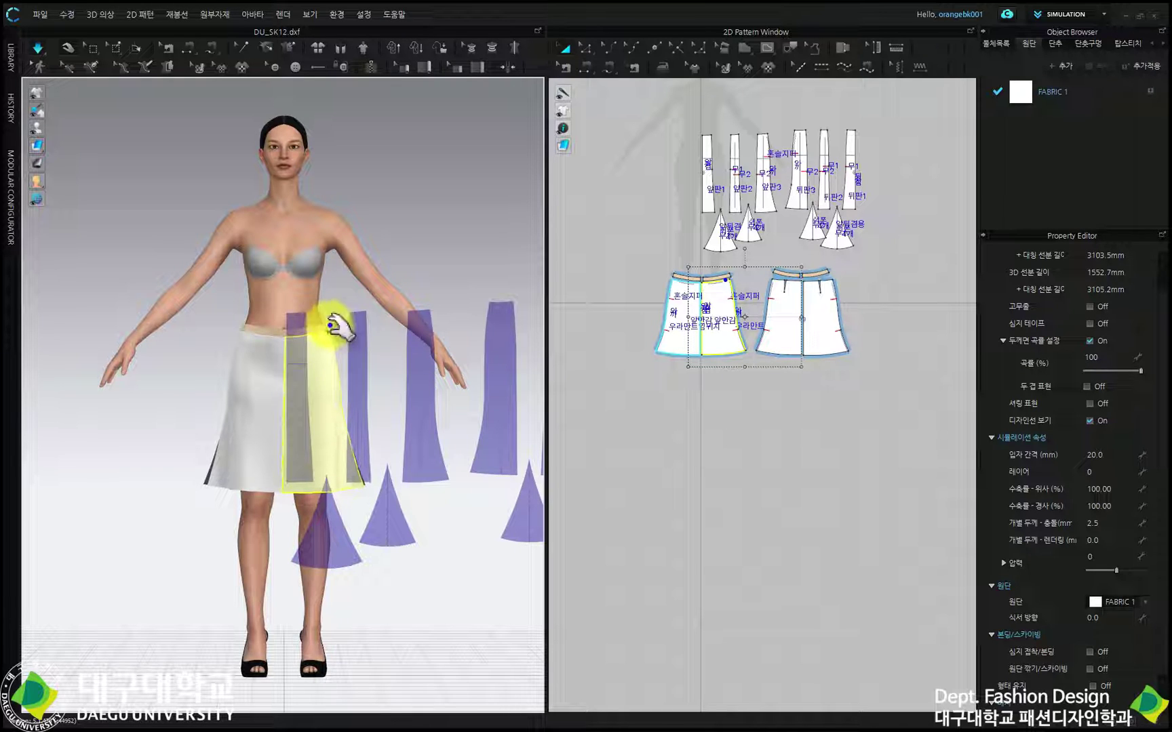
pyautogui.click(235, 339)
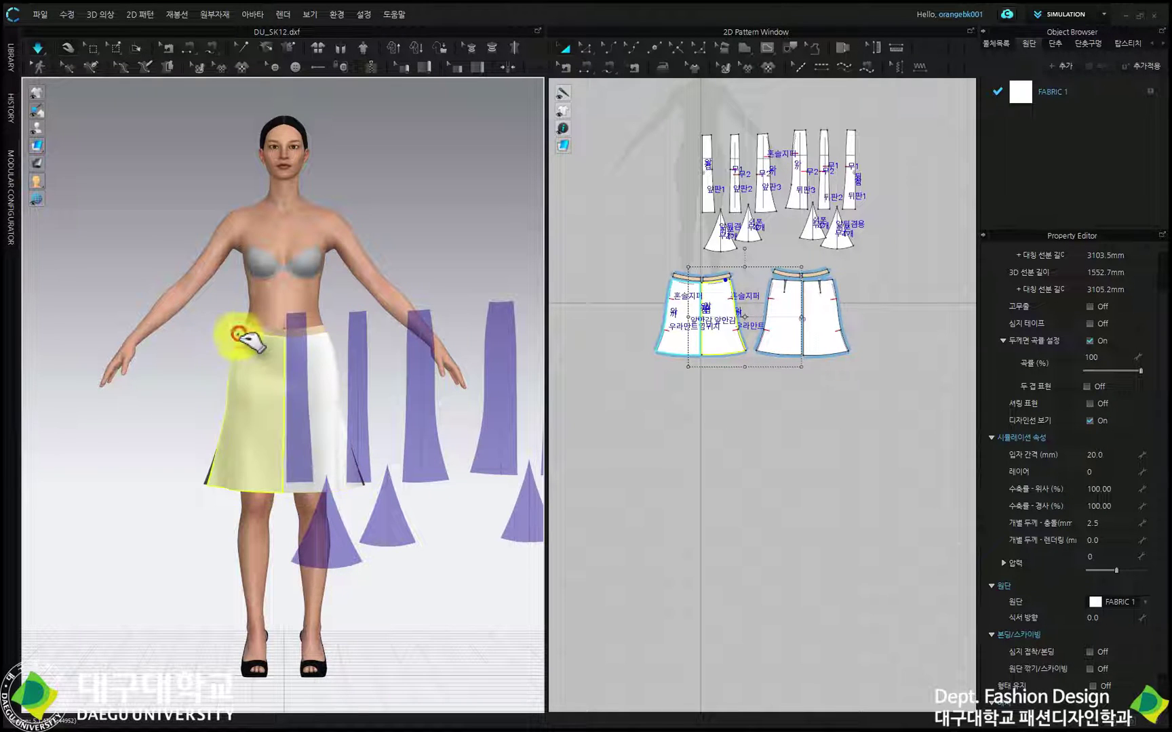
# - Adjust the lining at the front waist and sides while the simulation runs to even out its drape
pyautogui.click(324, 329)
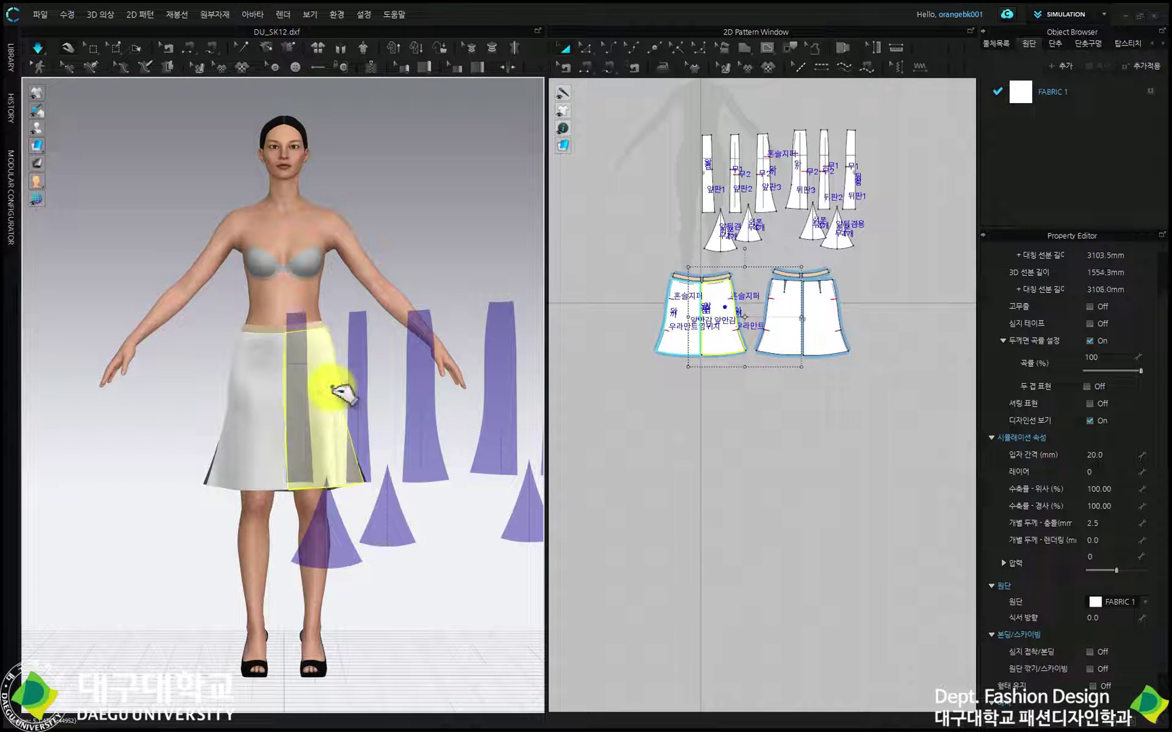
pyautogui.moveTo(338, 363); pyautogui.dragTo(125, 379, button='right')
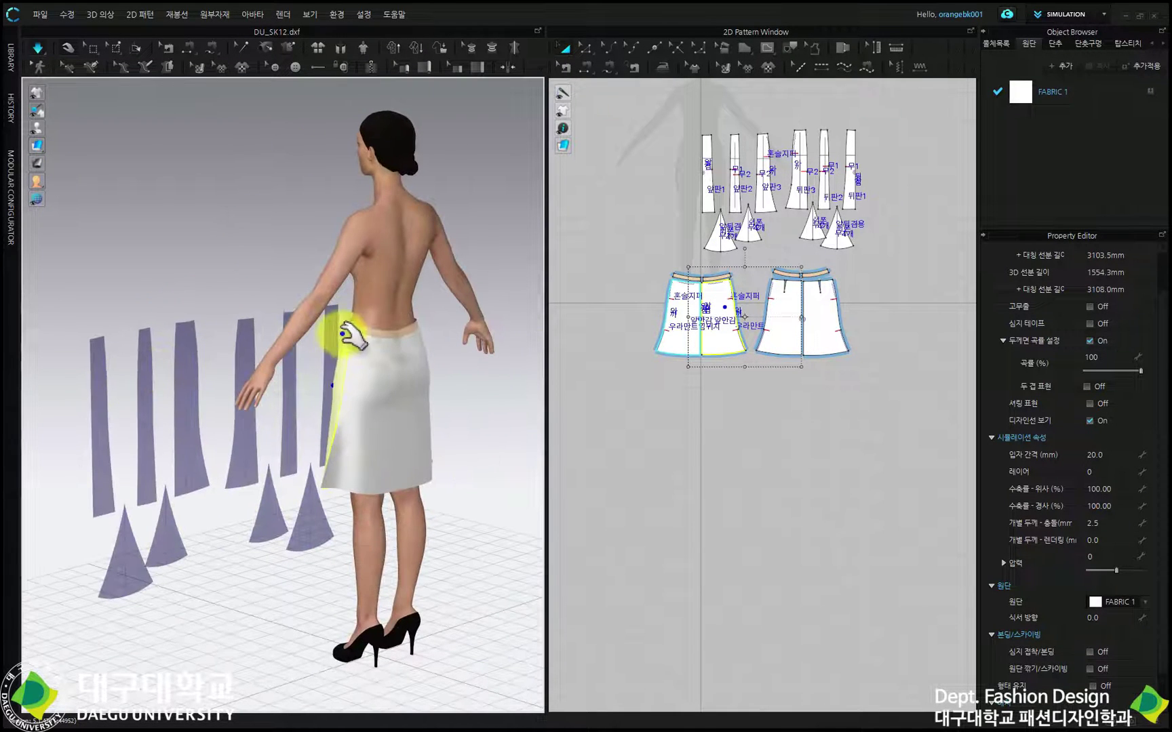
pyautogui.click(357, 331)
pyautogui.moveTo(350, 392); pyautogui.dragTo(535, 372, button='right')
pyautogui.click(345, 406)
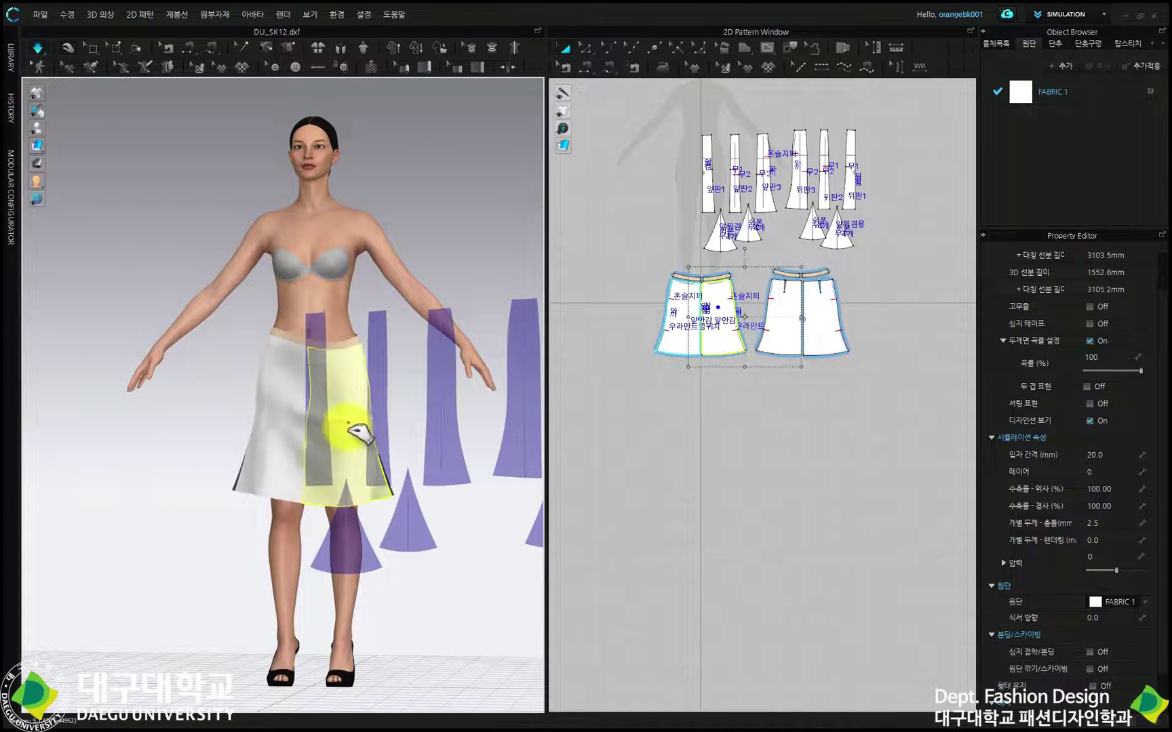
pyautogui.moveTo(367, 329); pyautogui.dragTo(376, 392)
pyautogui.click(353, 377)
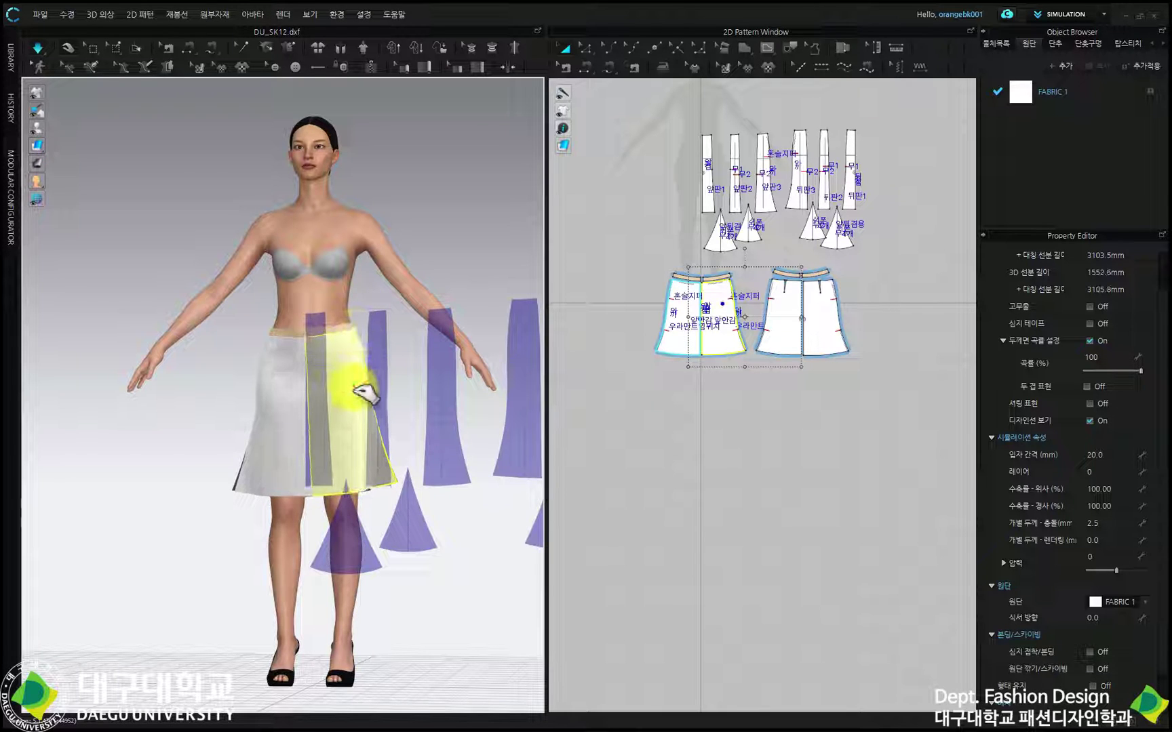
# - Tug the front lining's lower side and hem corner on the avatar's right into place during the simulation
pyautogui.moveTo(171, 501); pyautogui.dragTo(202, 502, button='right')
pyautogui.scroll(5, 218, 495)
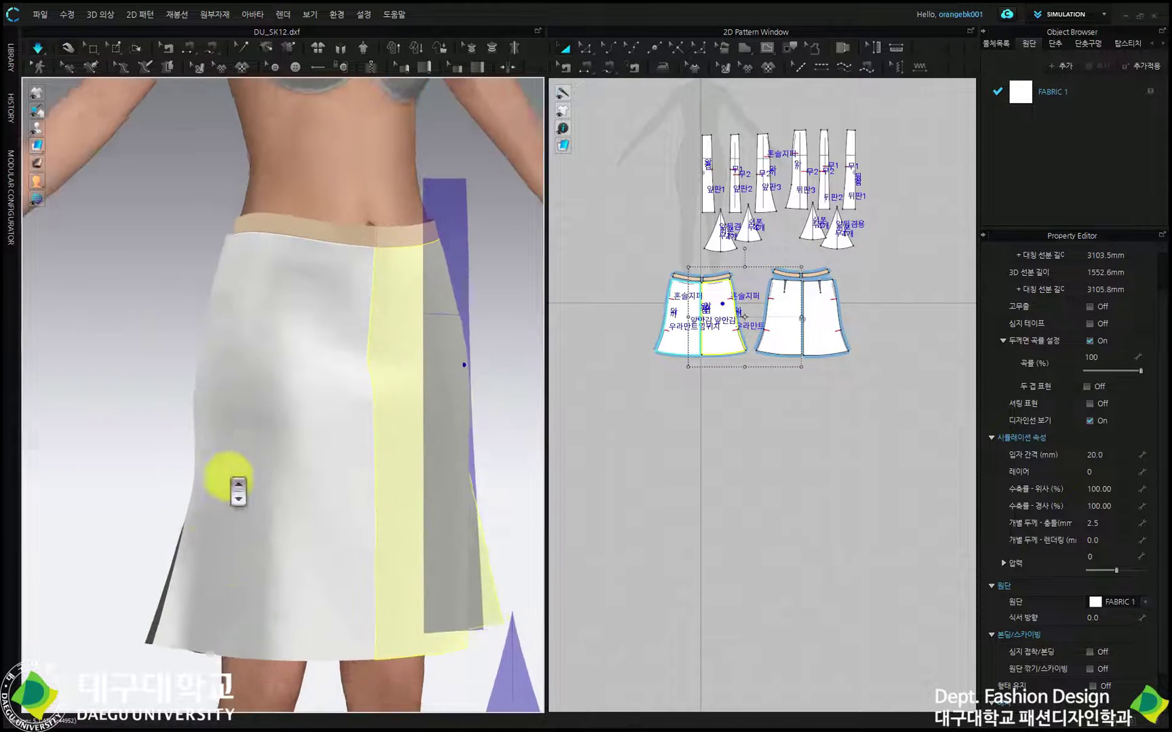
pyautogui.click(248, 619)
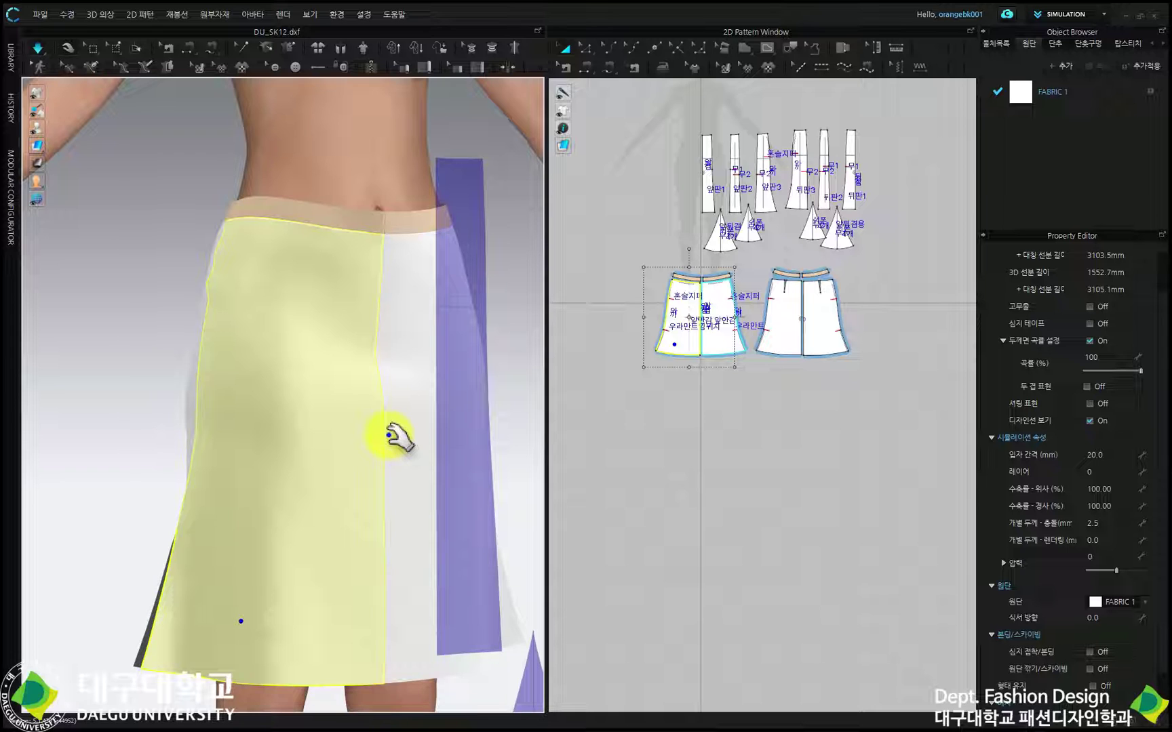
pyautogui.moveTo(388, 537); pyautogui.dragTo(335, 393, button='middle')
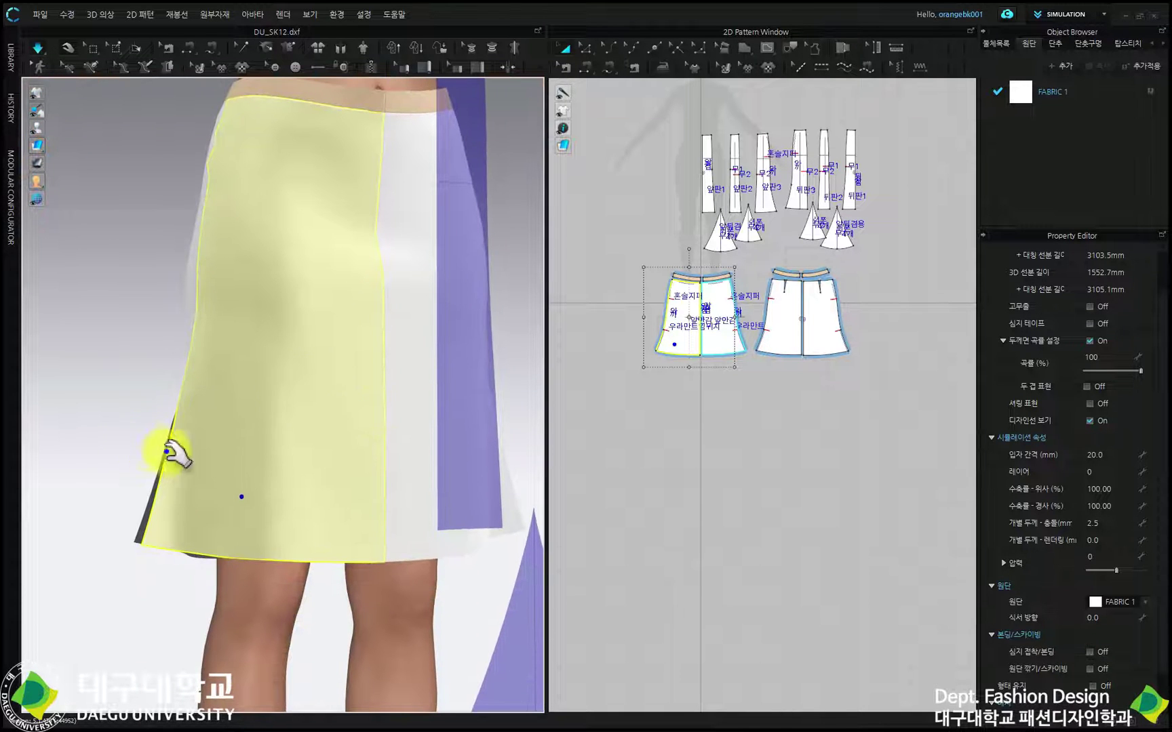
pyautogui.moveTo(149, 541); pyautogui.dragTo(133, 542)
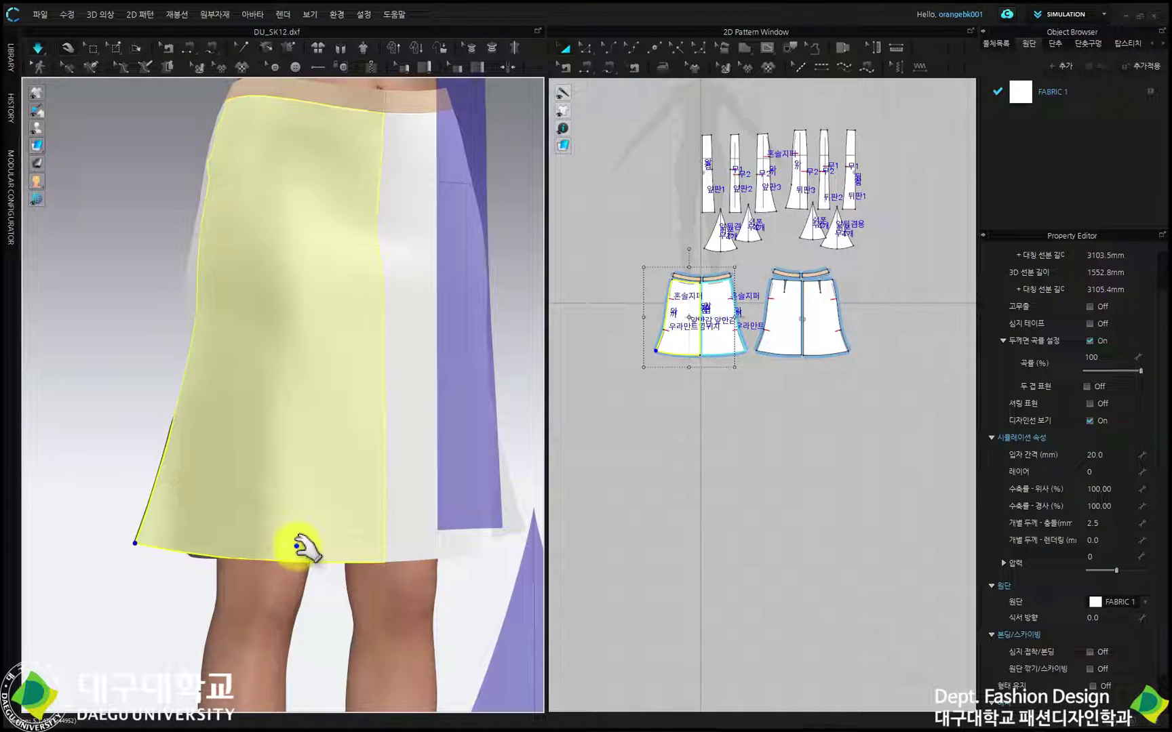
# - Pull the back lining panels and side seams into place from behind the avatar while simulating
pyautogui.scroll(-3, 429, 505)
pyautogui.moveTo(350, 382); pyautogui.dragTo(532, 411, button='right')
pyautogui.moveTo(257, 332); pyautogui.dragTo(413, 427, button='right')
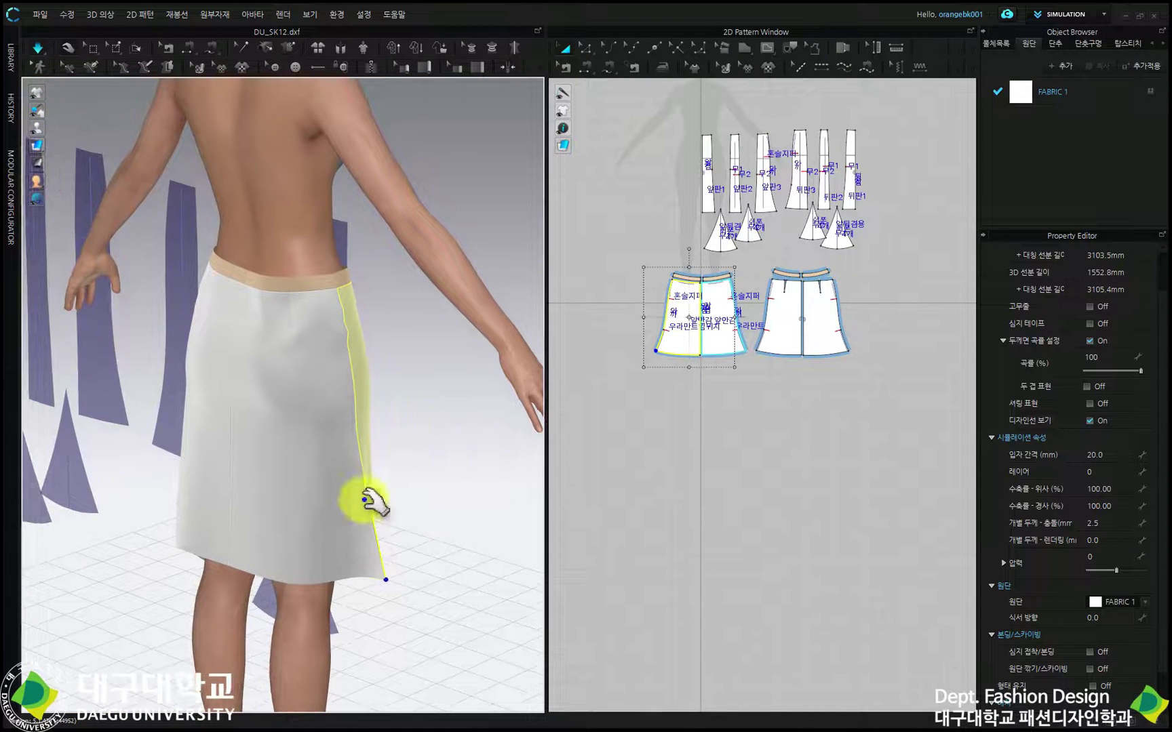
pyautogui.scroll(3, 258, 319)
pyautogui.moveTo(241, 330); pyautogui.dragTo(224, 352, button='right')
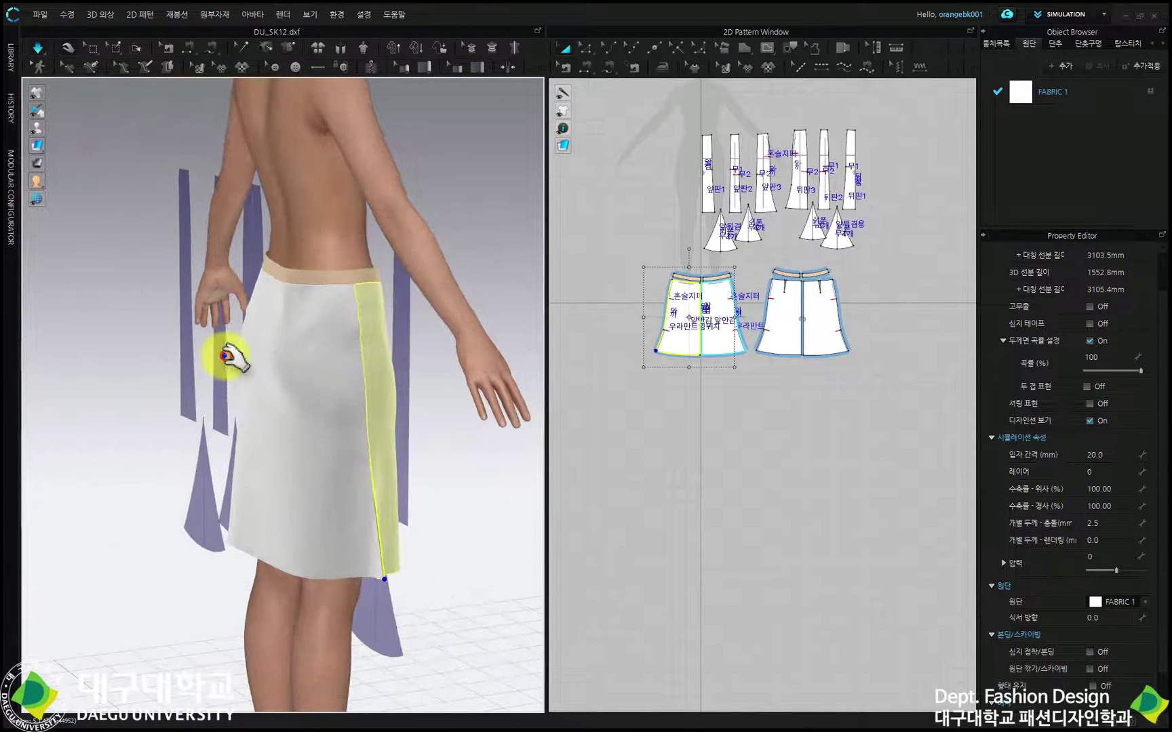
pyautogui.click(224, 370)
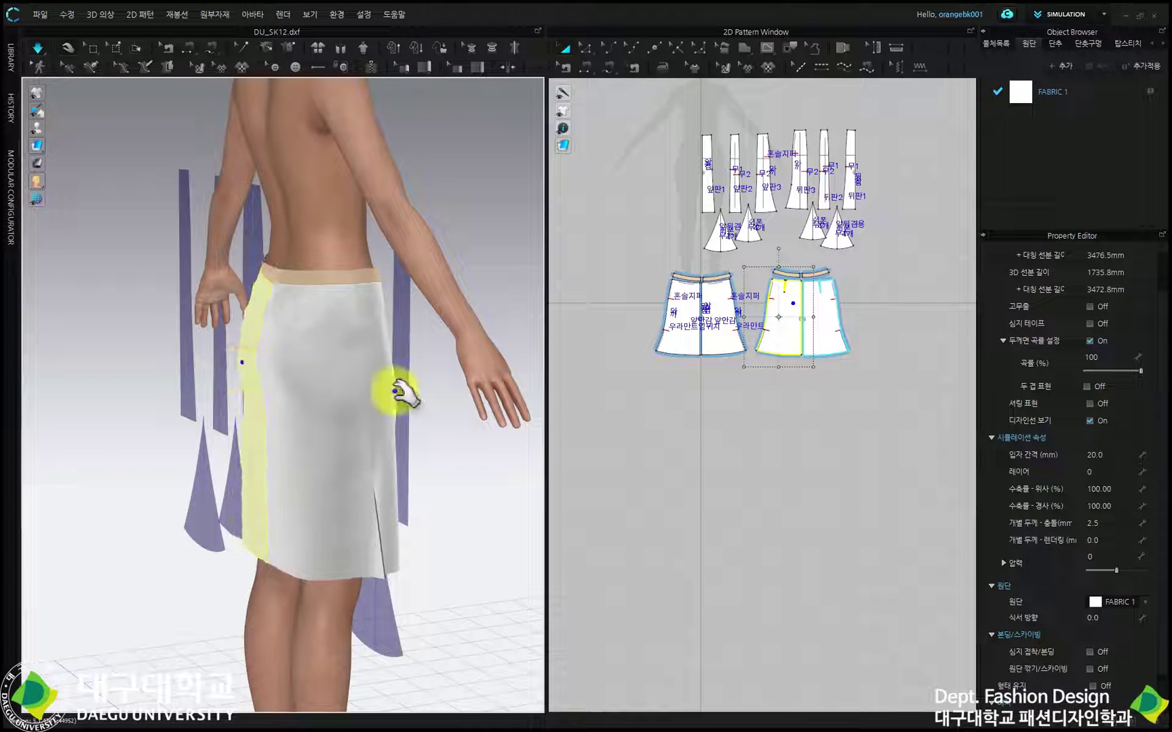
pyautogui.click(382, 413)
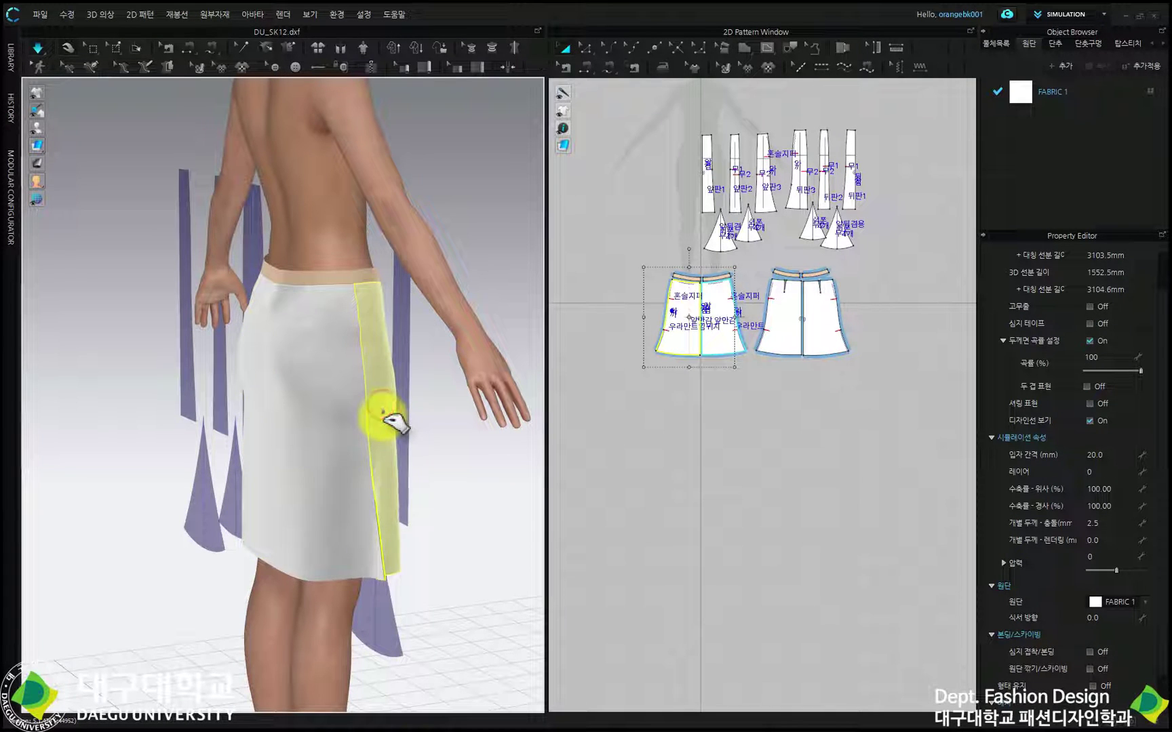
pyautogui.click(360, 377)
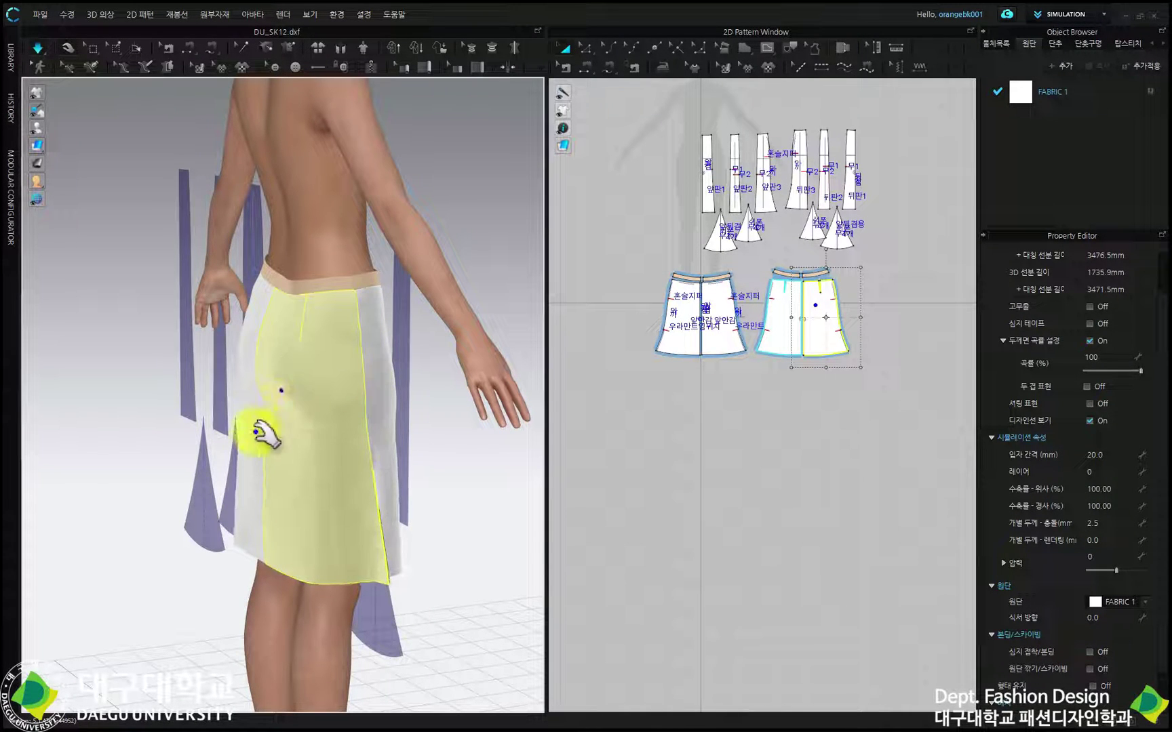
pyautogui.click(238, 366)
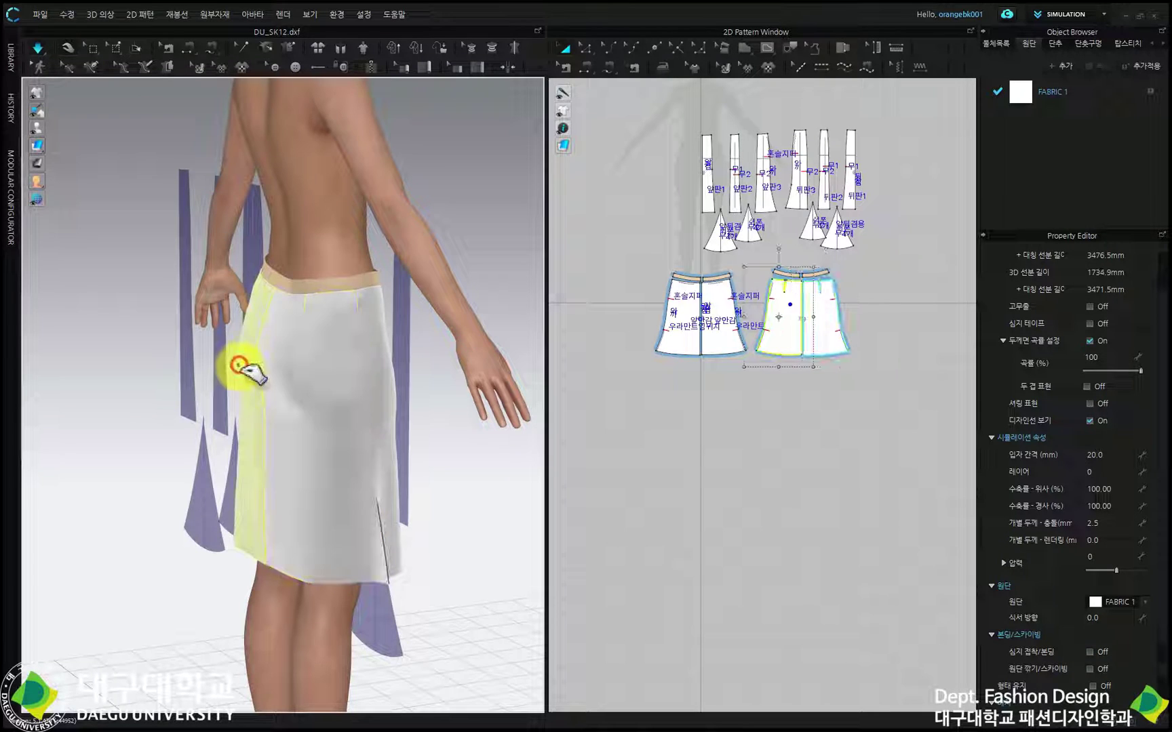
# - Select all outer skirt panels and godets and hide them in the 3D view
pyautogui.click(412, 307)
pyautogui.moveTo(407, 405); pyautogui.dragTo(261, 397, button='right')
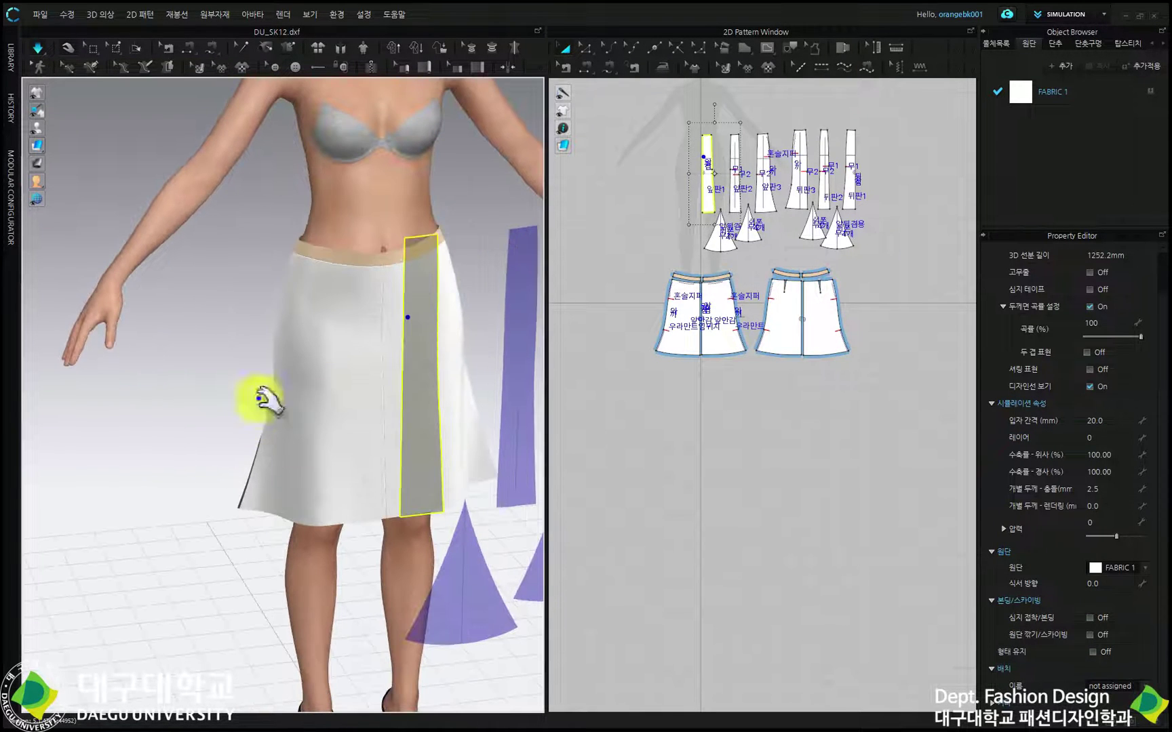
pyautogui.click(309, 247)
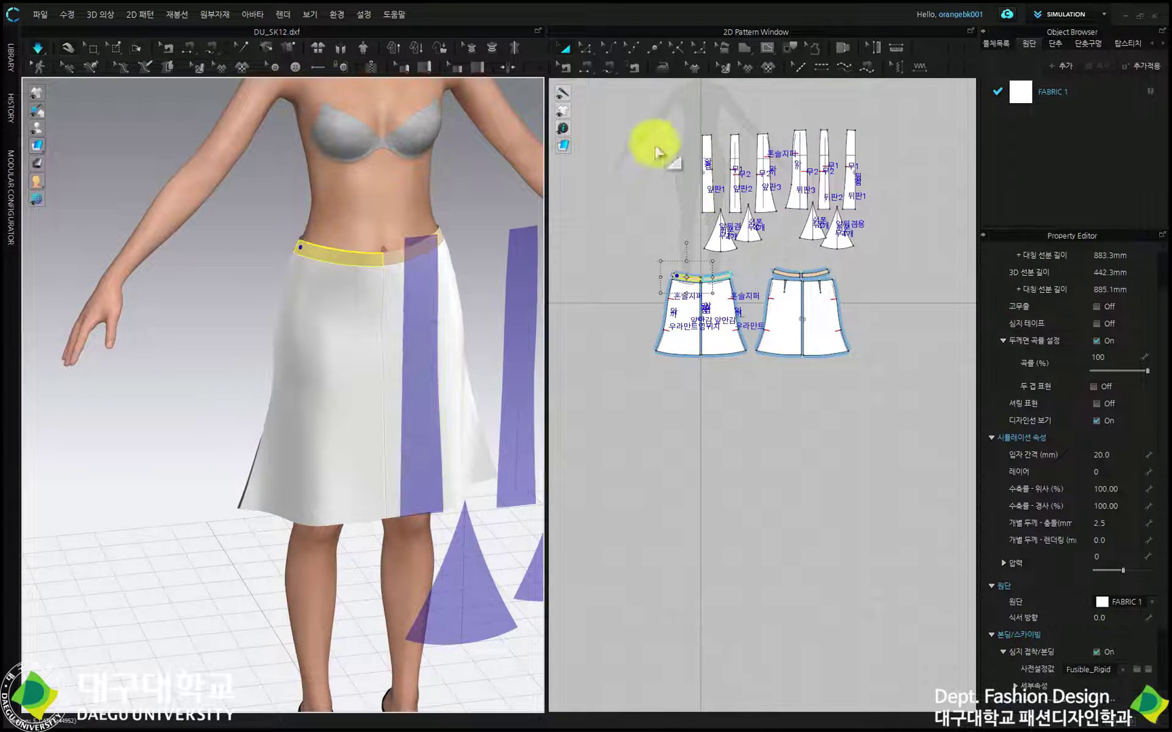
pyautogui.moveTo(666, 107); pyautogui.dragTo(909, 269)
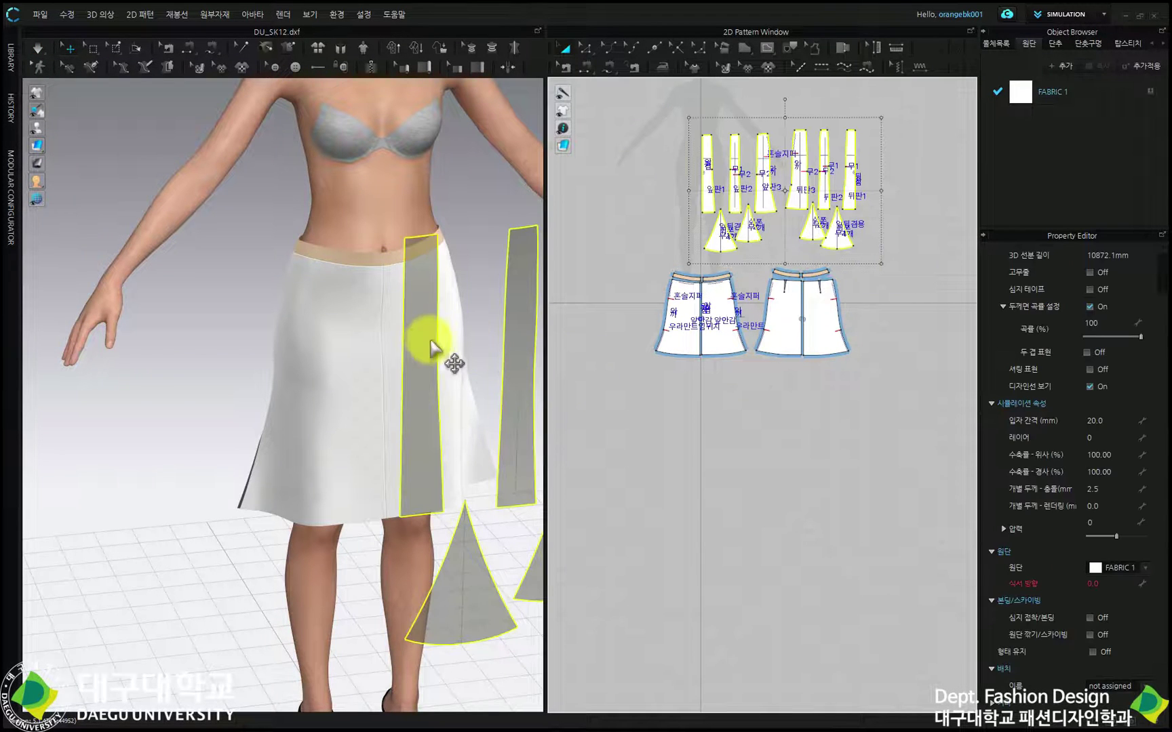
pyautogui.rightClick(425, 333)
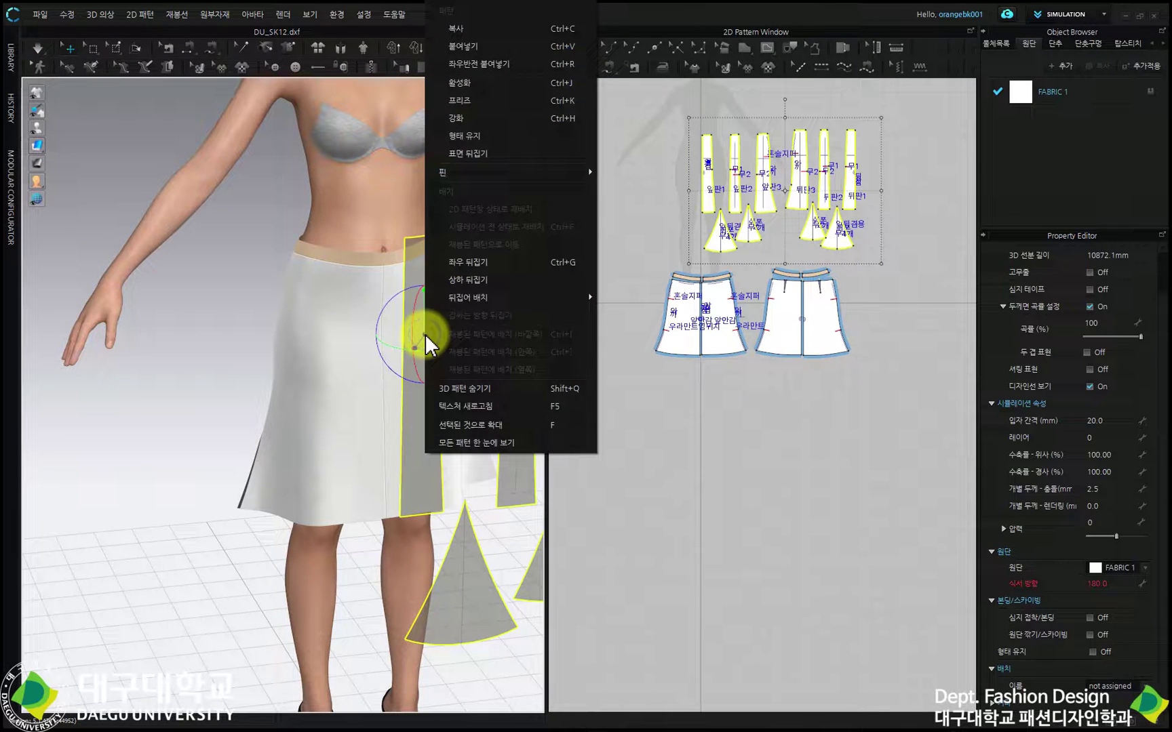
pyautogui.click(482, 391)
# - Adjust the front lining's side on the avatar's left and stop the simulation
pyautogui.moveTo(479, 380); pyautogui.dragTo(369, 342, button='right')
pyautogui.click(400, 300)
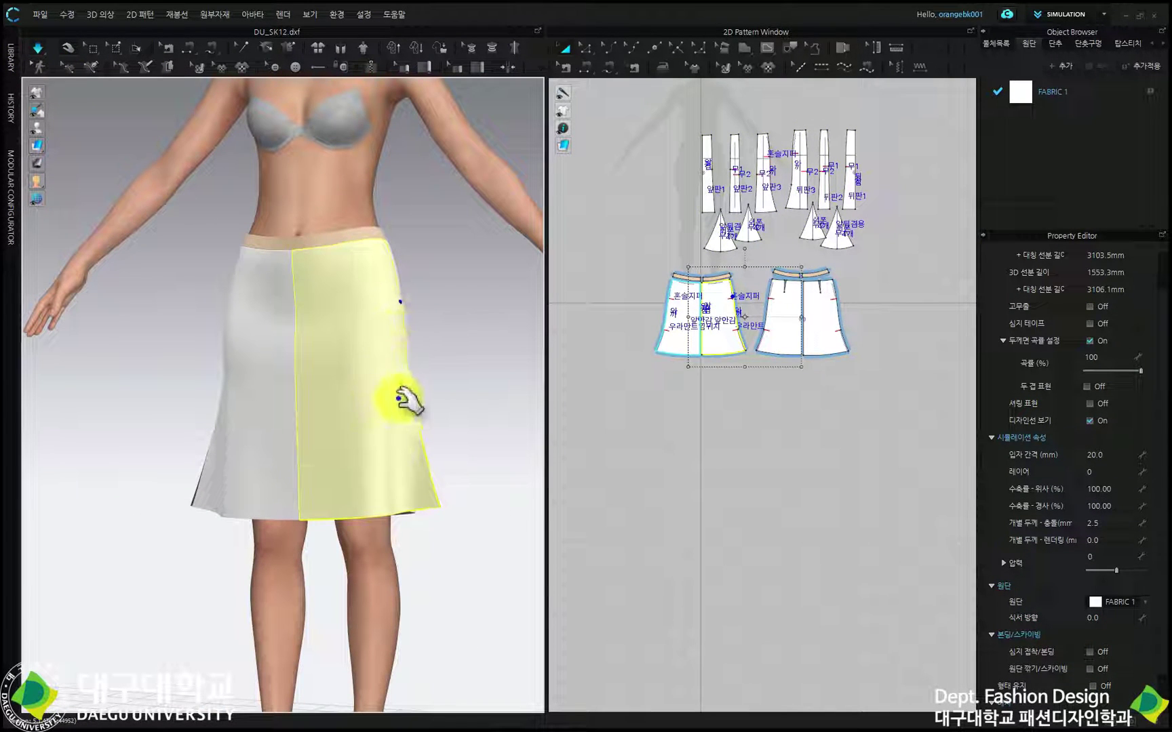
pyautogui.moveTo(471, 348)
pyautogui.mouseDown(button='right')
pyautogui.moveTo(314, 367)
pyautogui.moveTo(347, 375)
pyautogui.moveTo(489, 356)
pyautogui.mouseUp(button='right')
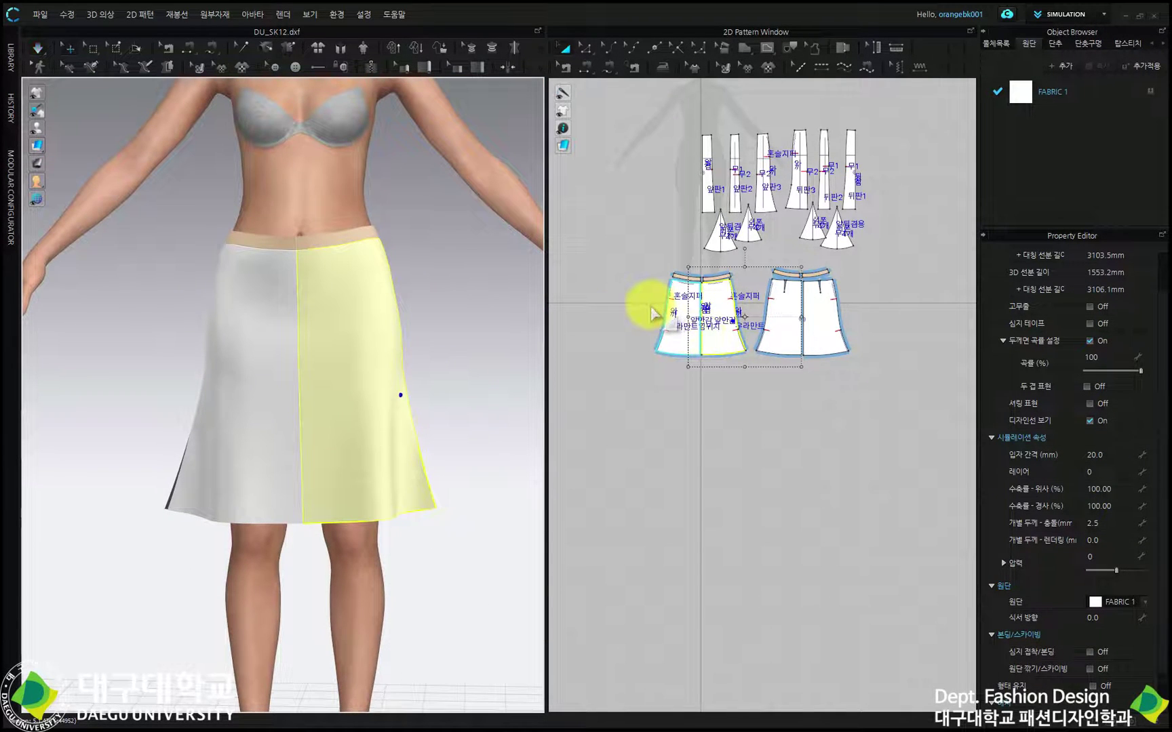
pyautogui.scroll(-3, 453, 280)
pyautogui.scroll(5, 241, 346)
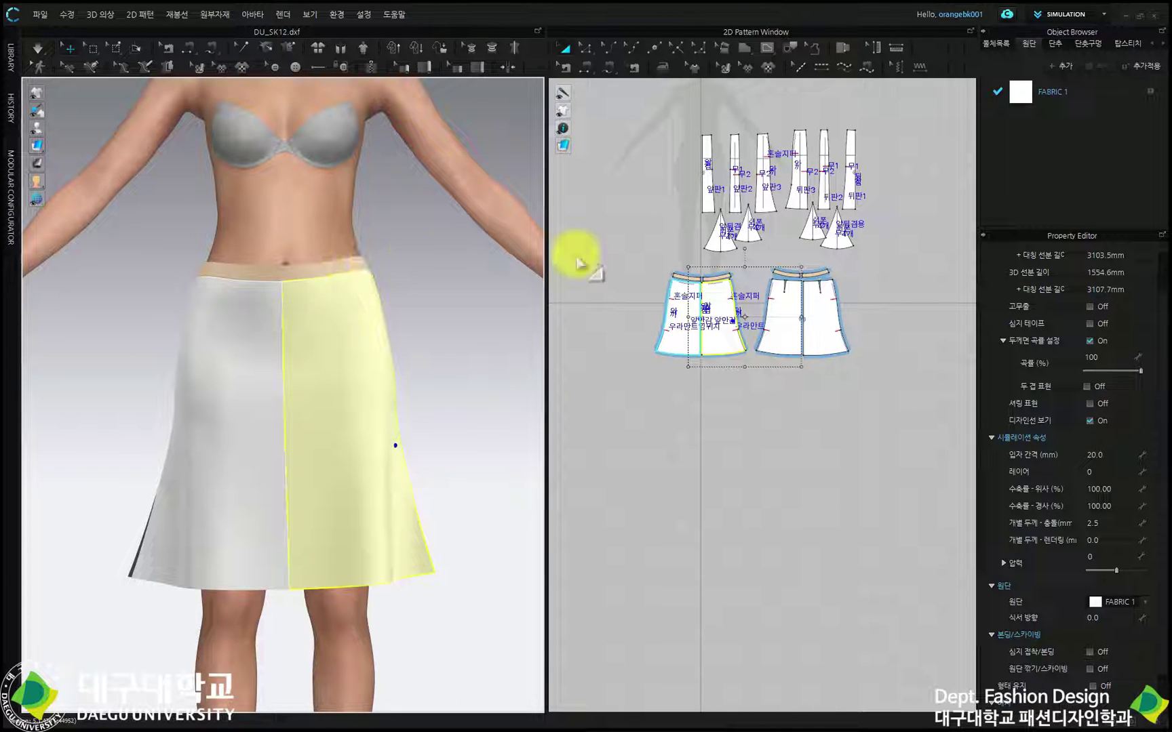
# - Select all lining and waist facing patterns, resume the simulation and adjust the front waist at the avatar's left side
pyautogui.moveTo(617, 392); pyautogui.dragTo(877, 263)
pyautogui.moveTo(837, 311); pyautogui.dragTo(840, 309)
pyautogui.moveTo(286, 325); pyautogui.dragTo(286, 330)
pyautogui.press('space')
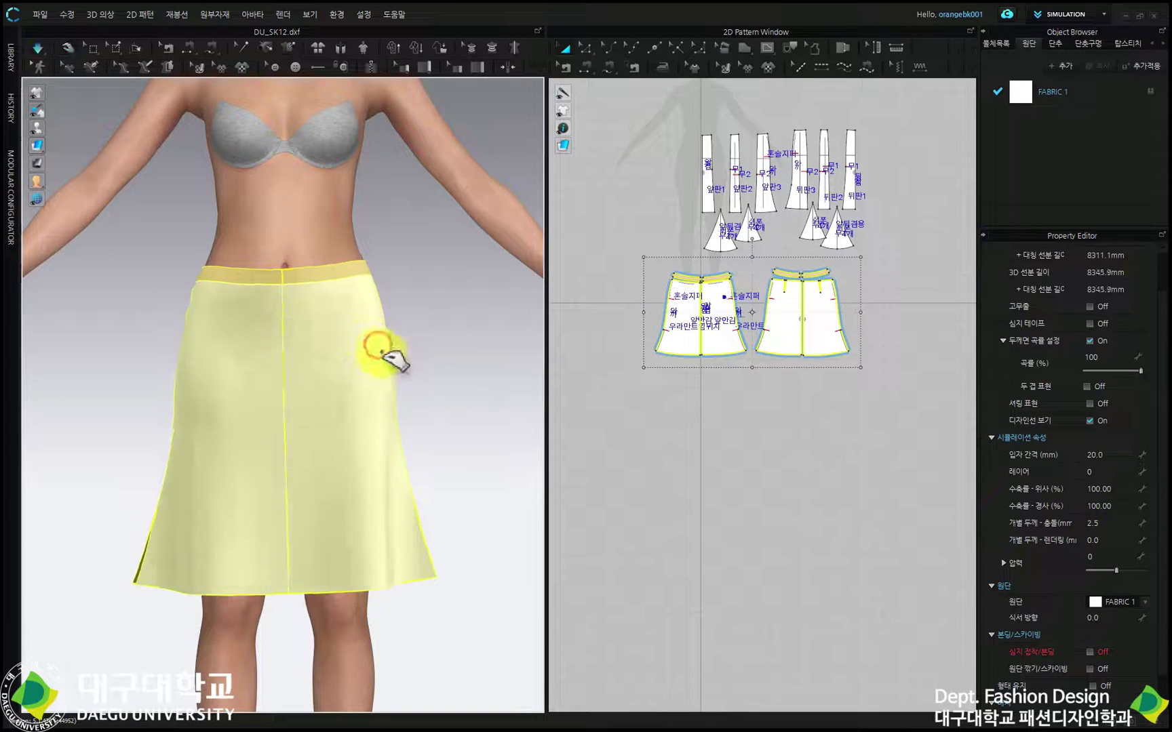
pyautogui.click(362, 269)
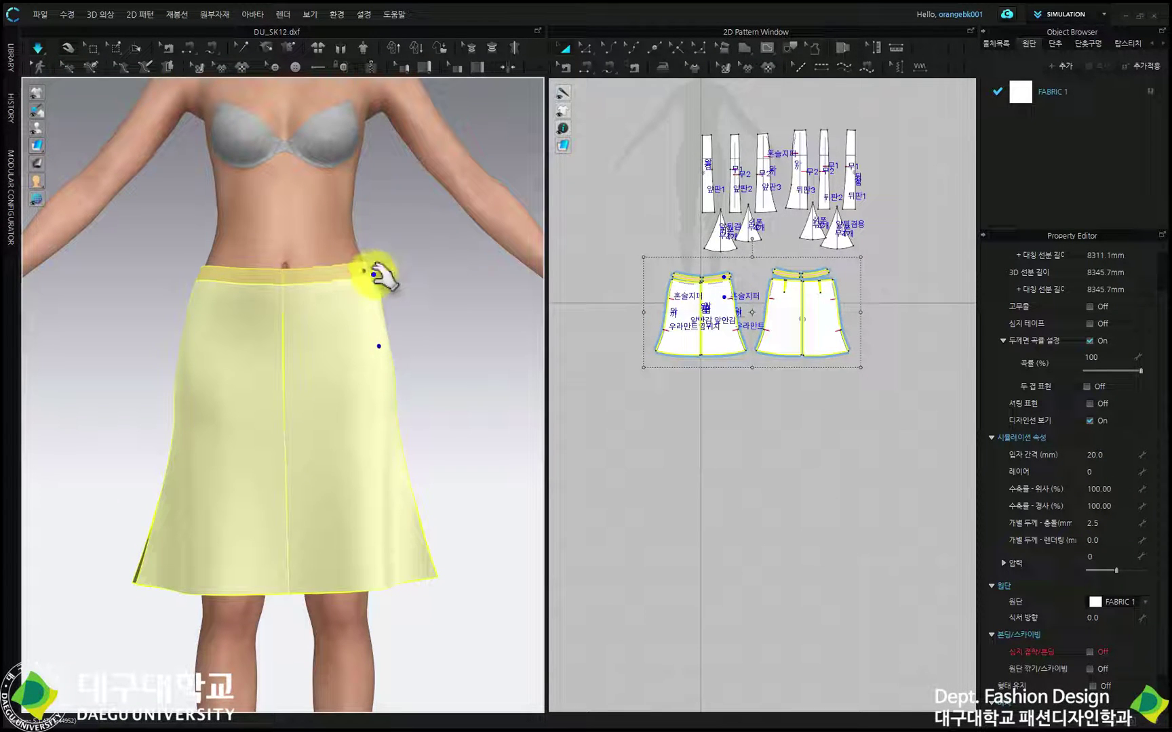
pyautogui.moveTo(392, 324); pyautogui.dragTo(197, 339, button='right')
pyautogui.moveTo(430, 281); pyautogui.dragTo(300, 228, button='middle')
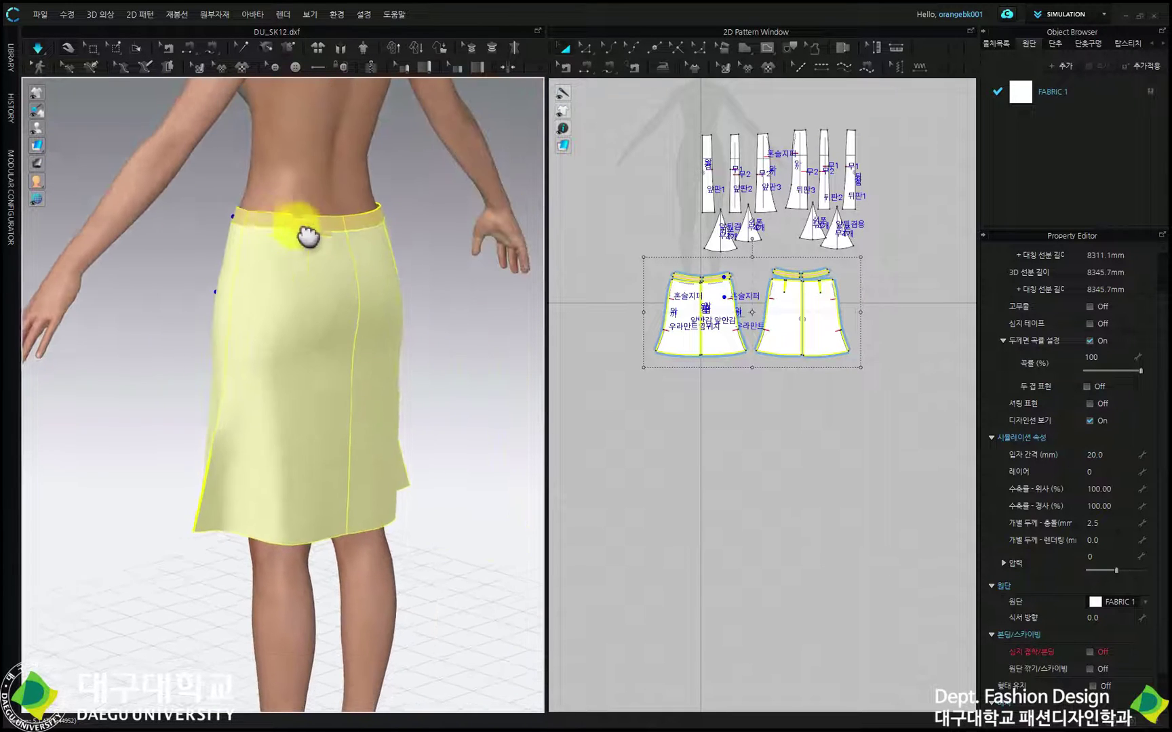
# - Pull the back waist facing and lining into place at both sides of the waist and hip while simulating
pyautogui.moveTo(309, 236)
pyautogui.mouseDown(button='right')
pyautogui.moveTo(340, 244)
pyautogui.moveTo(314, 251)
pyautogui.moveTo(323, 249)
pyautogui.mouseUp(button='right')
pyautogui.scroll(-5, 319, 244)
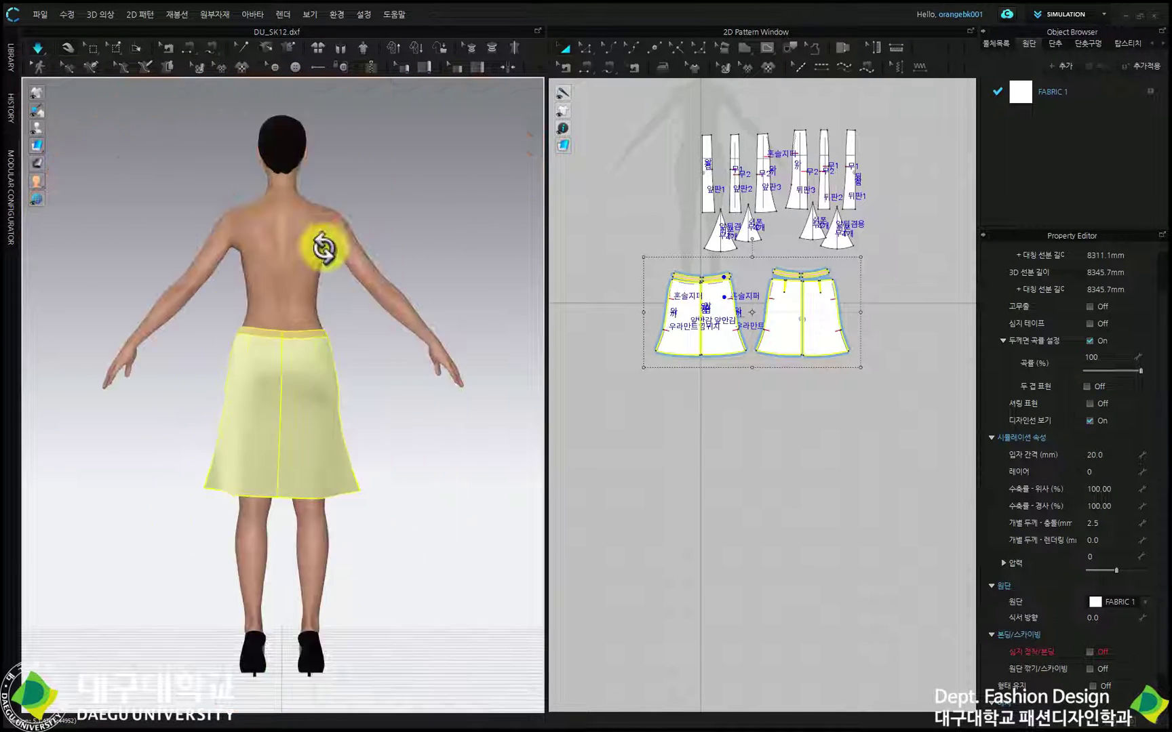
pyautogui.scroll(5, 319, 248)
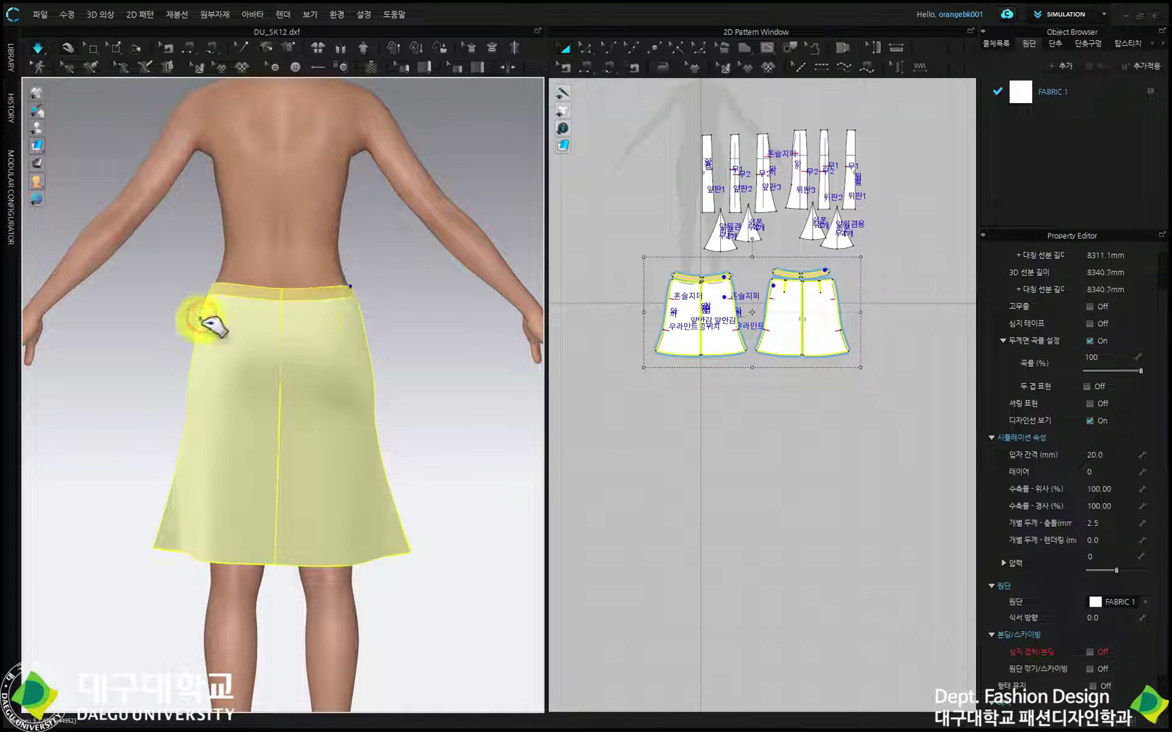
pyautogui.moveTo(198, 331); pyautogui.dragTo(212, 295)
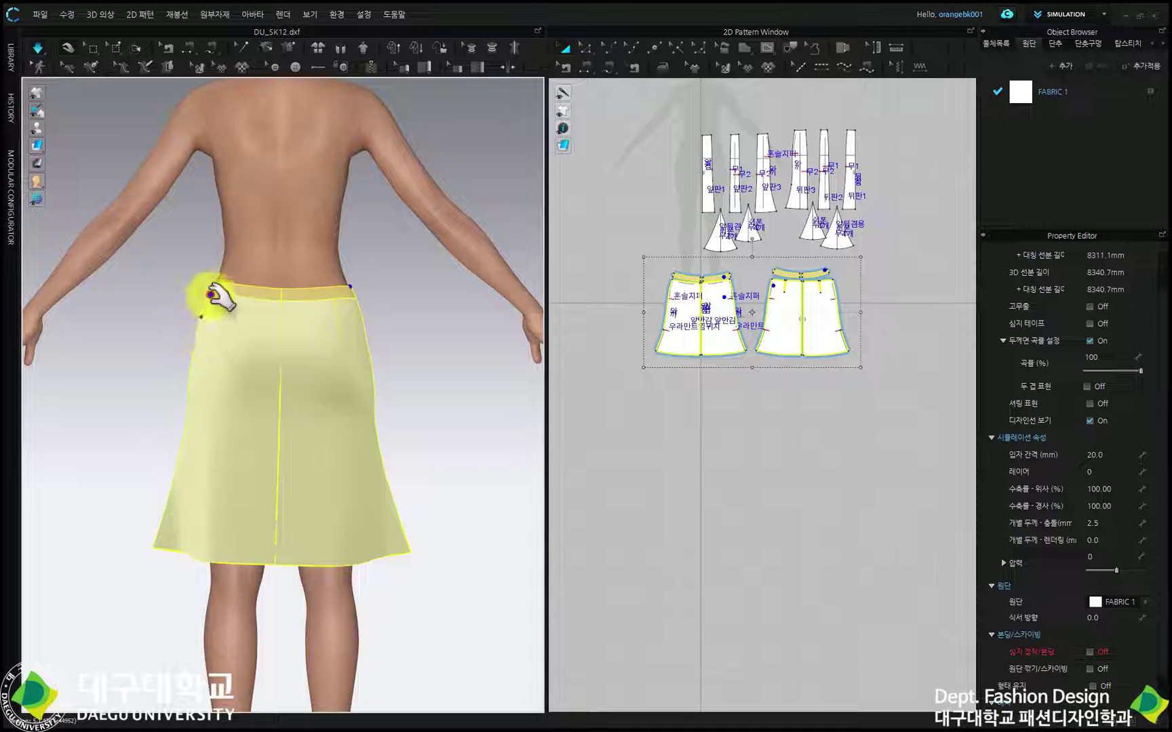
pyautogui.click(216, 289)
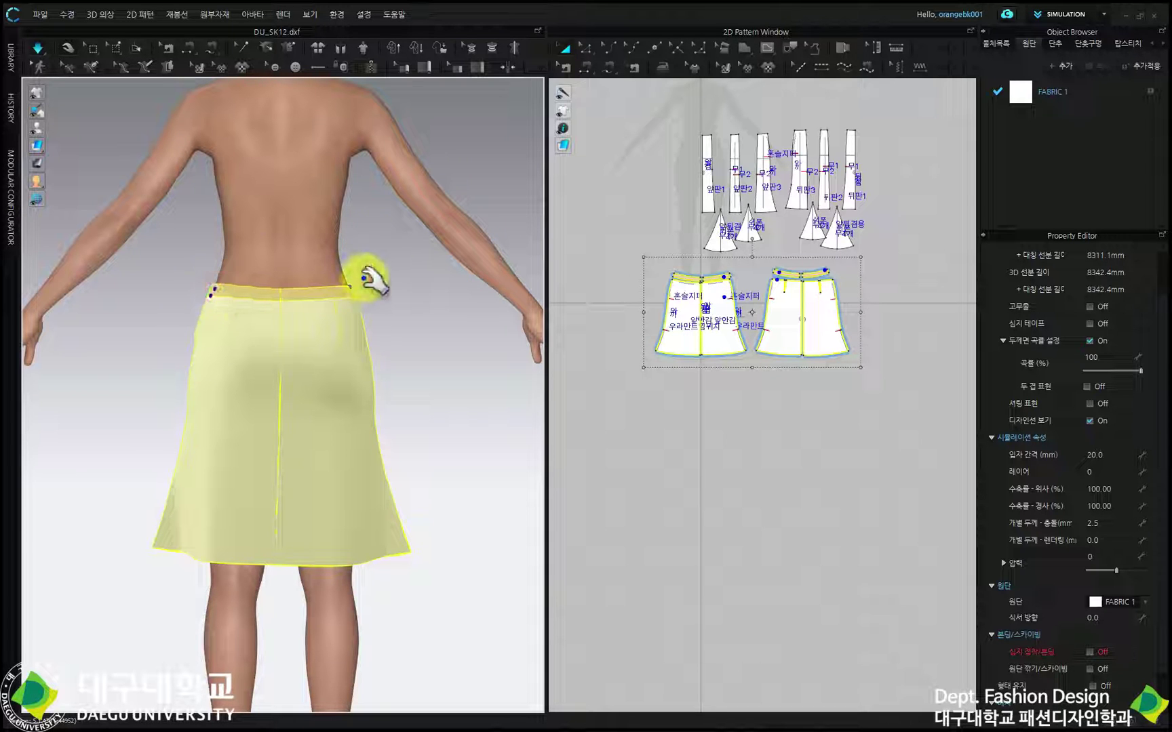
pyautogui.moveTo(350, 285)
pyautogui.mouseDown()
pyautogui.moveTo(358, 271)
pyautogui.moveTo(348, 277)
pyautogui.mouseUp()
pyautogui.click(378, 450)
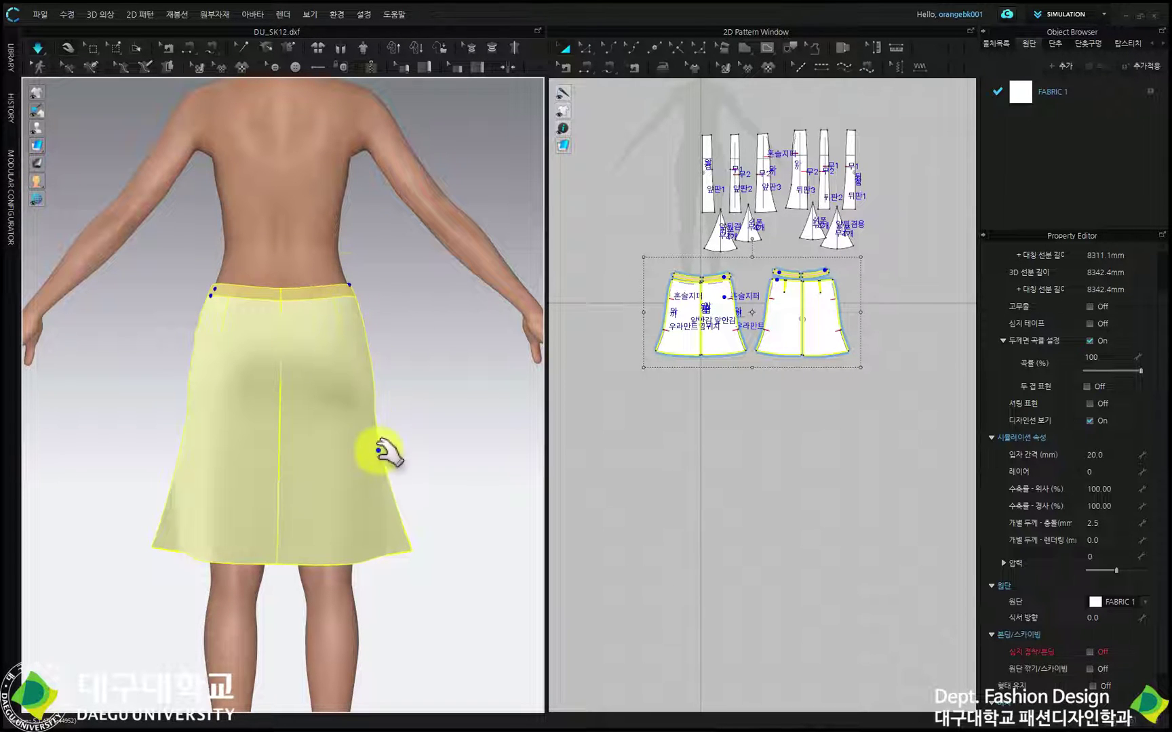
pyautogui.moveTo(378, 418); pyautogui.dragTo(406, 319)
pyautogui.moveTo(403, 321); pyautogui.dragTo(178, 320, button='right')
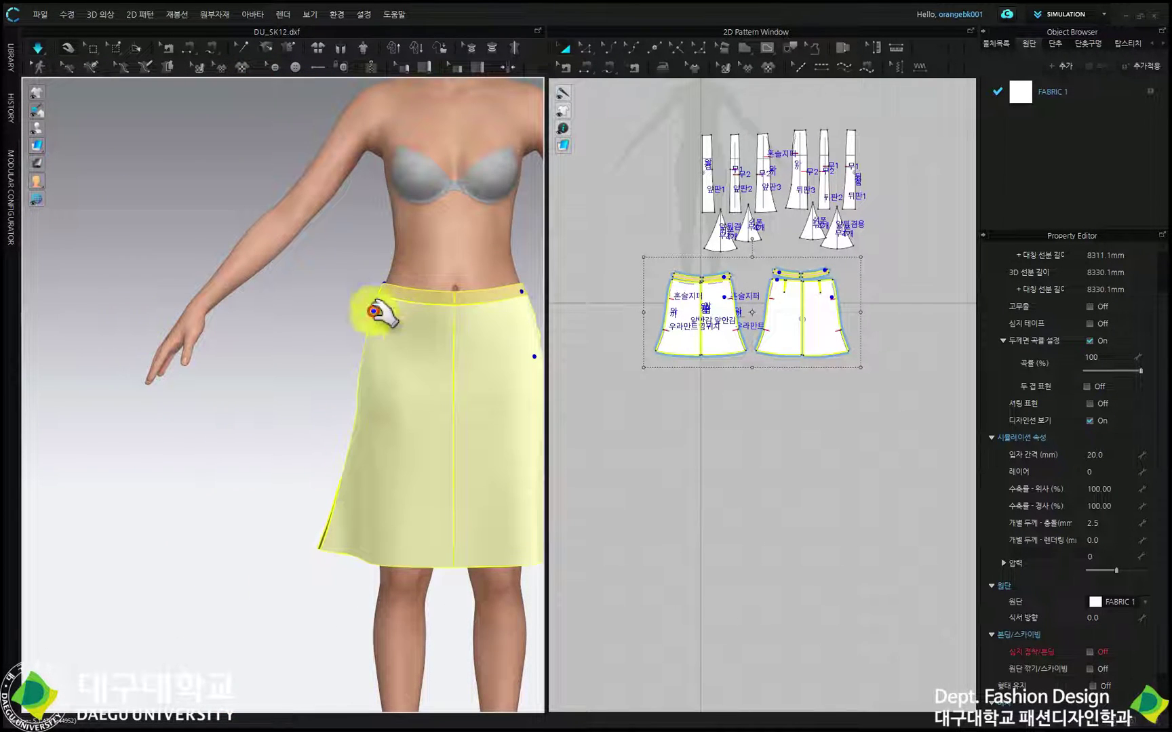
# - Return to the front view, stop the simulation and bring the hidden outer panels and godets back into 3D
pyautogui.press('2')
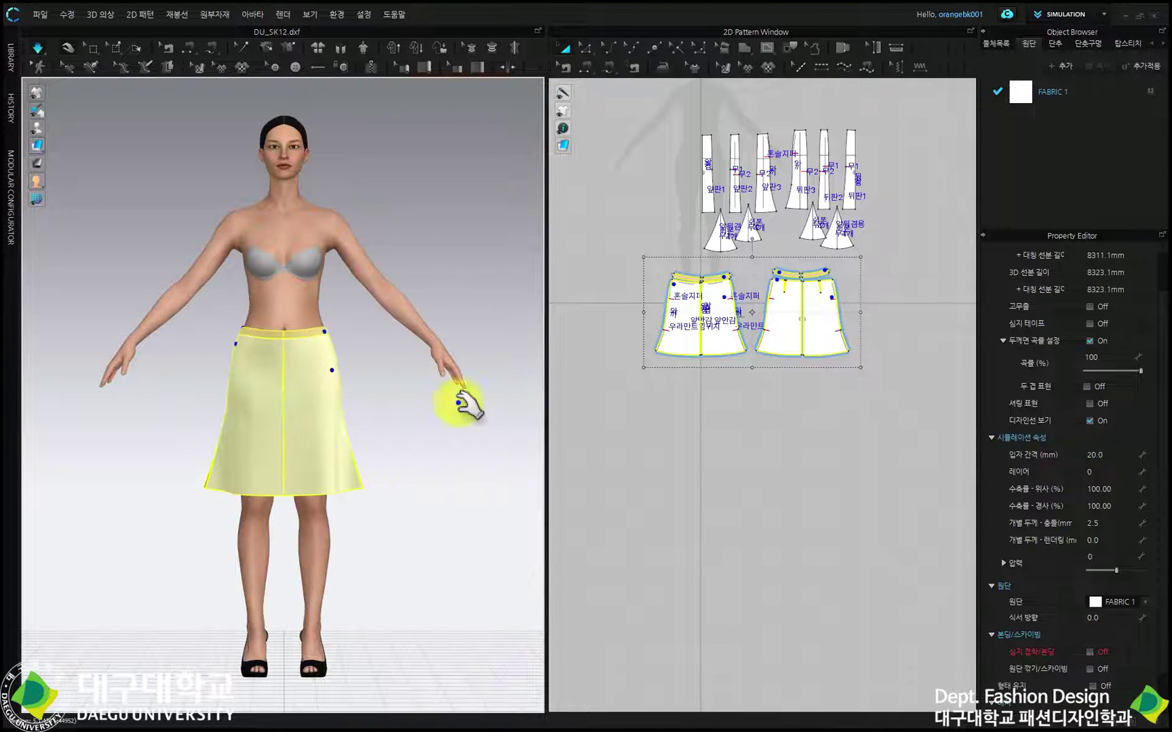
pyautogui.click(422, 449)
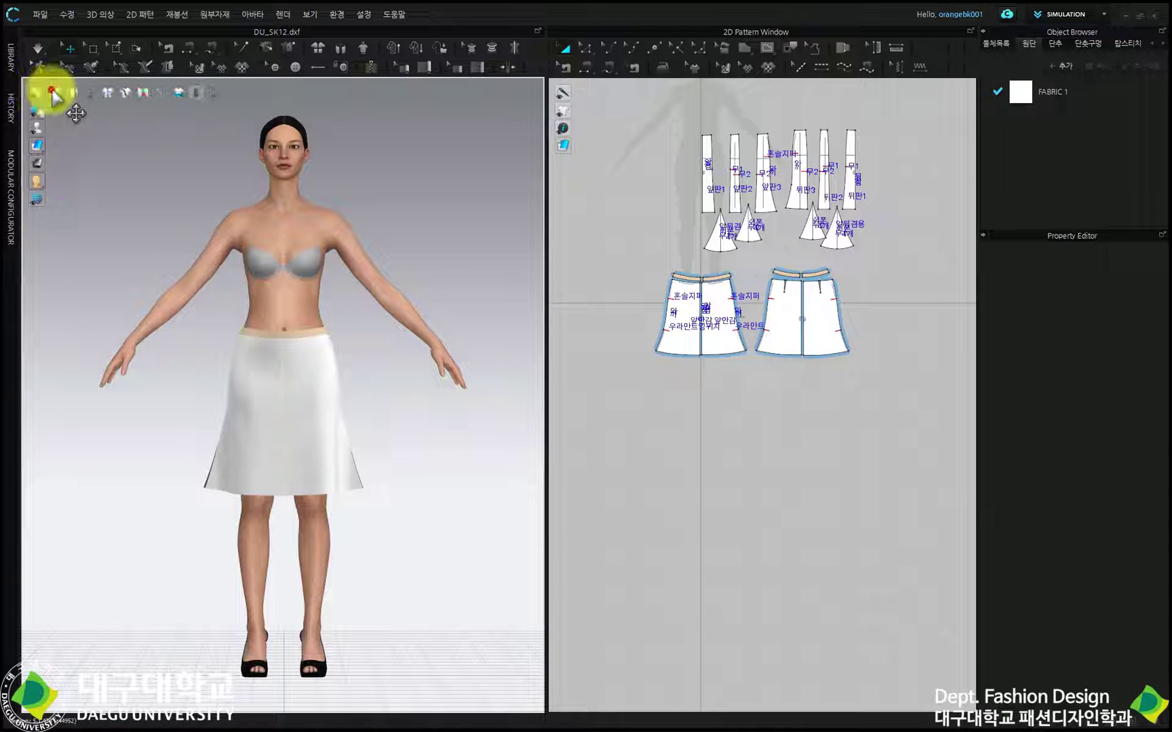
pyautogui.click(38, 94)
# - Freeze all lining and waist facing patterns
pyautogui.moveTo(617, 258); pyautogui.dragTo(882, 405)
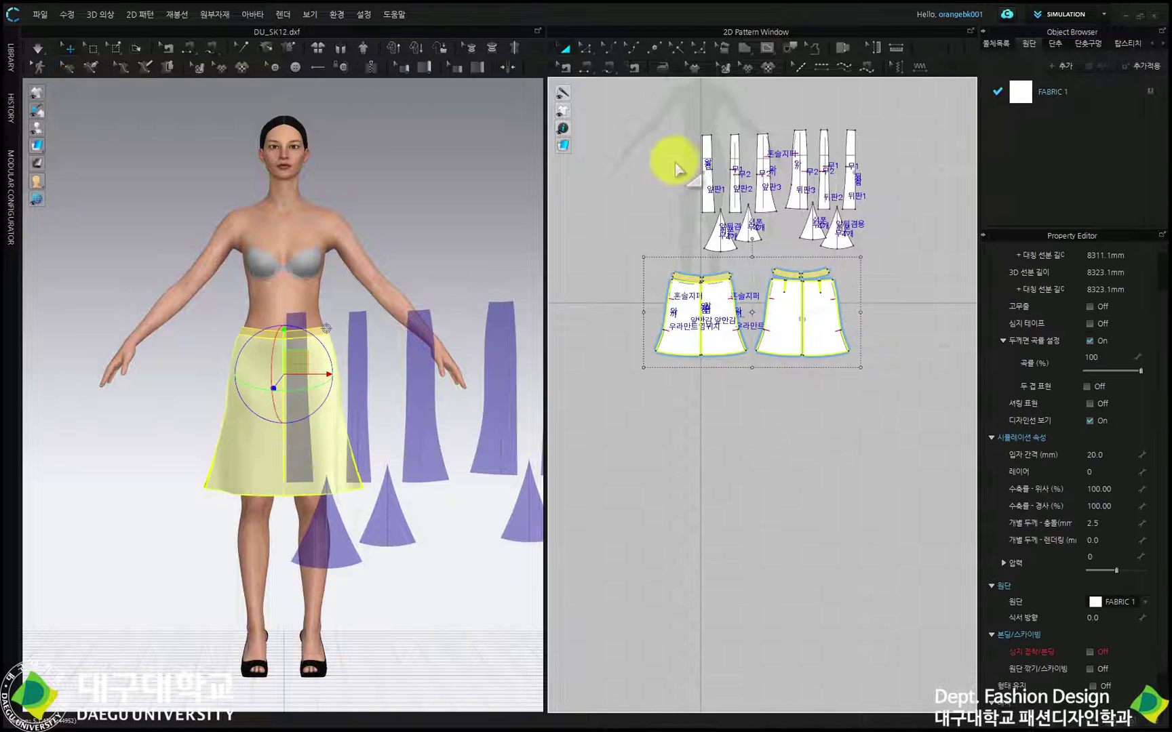
pyautogui.rightClick(302, 366)
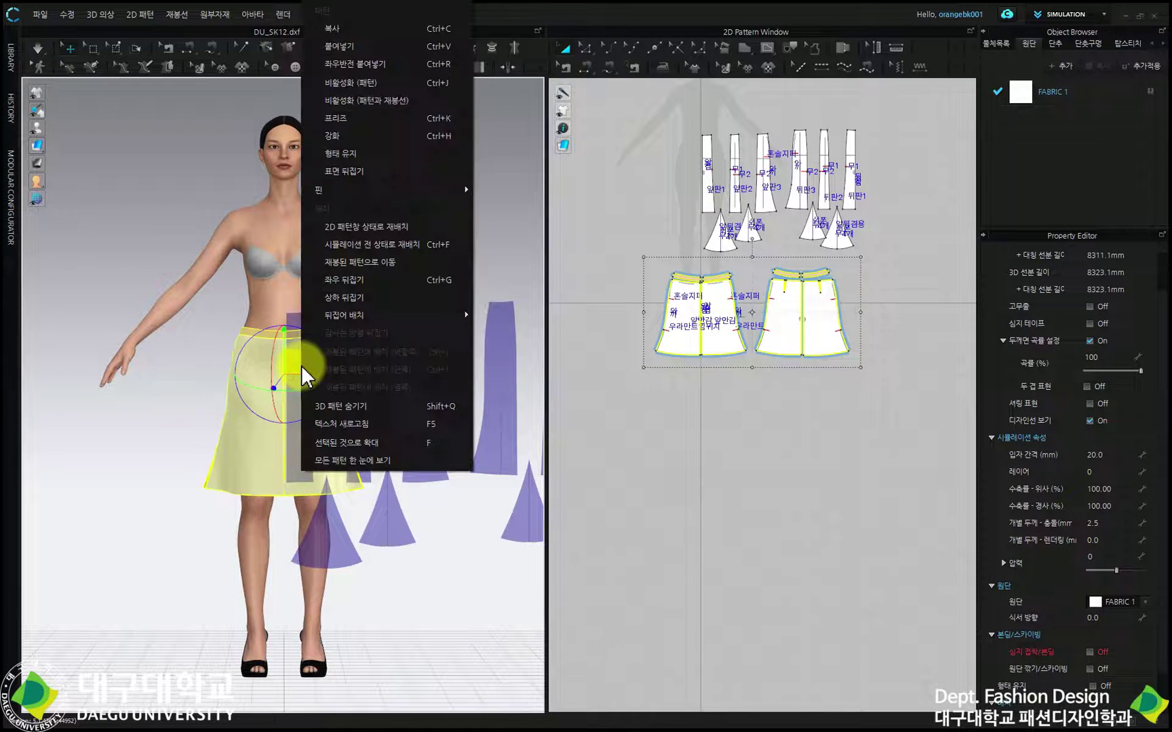
pyautogui.click(336, 115)
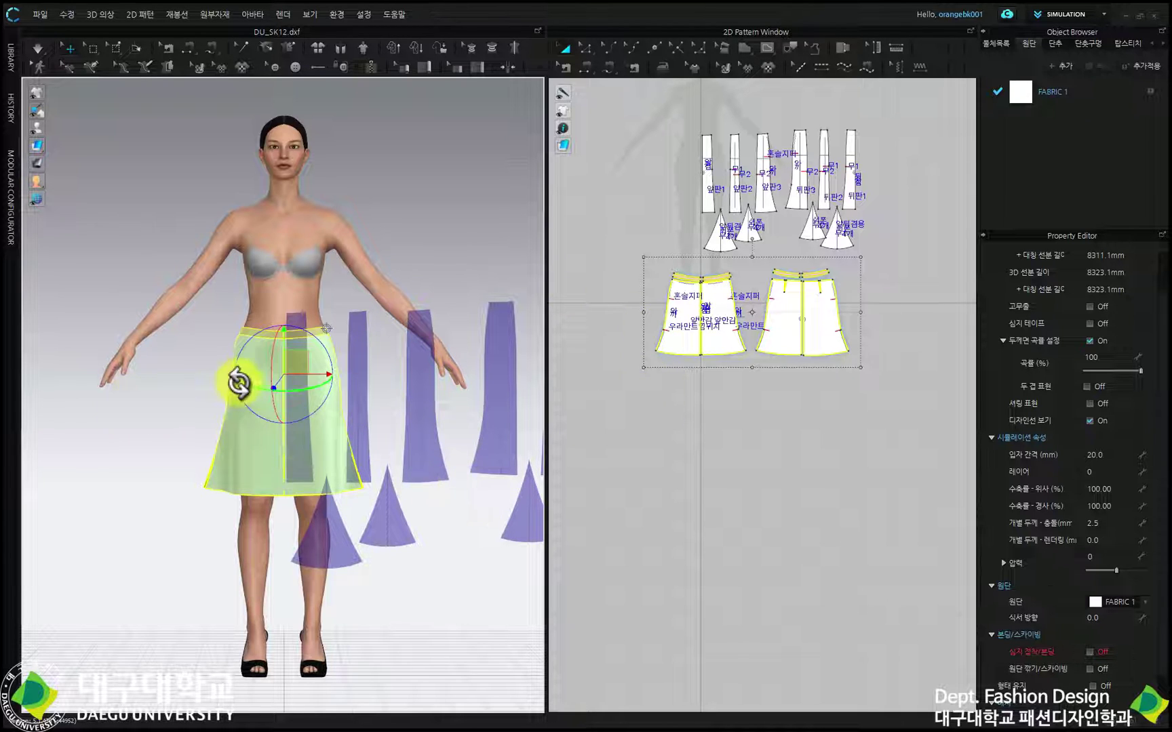
# - Activate all outer skirt panels and godets, and clear the selection
pyautogui.moveTo(676, 100); pyautogui.dragTo(912, 263)
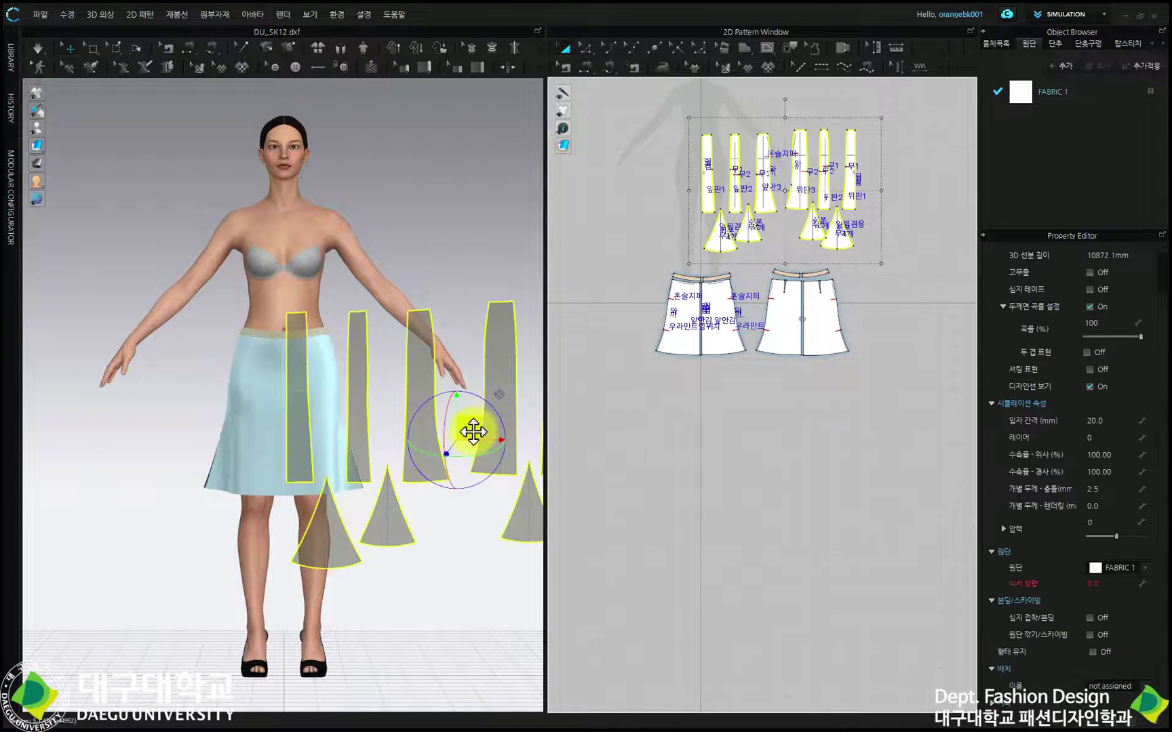
pyautogui.rightClick(473, 431)
pyautogui.click(531, 109)
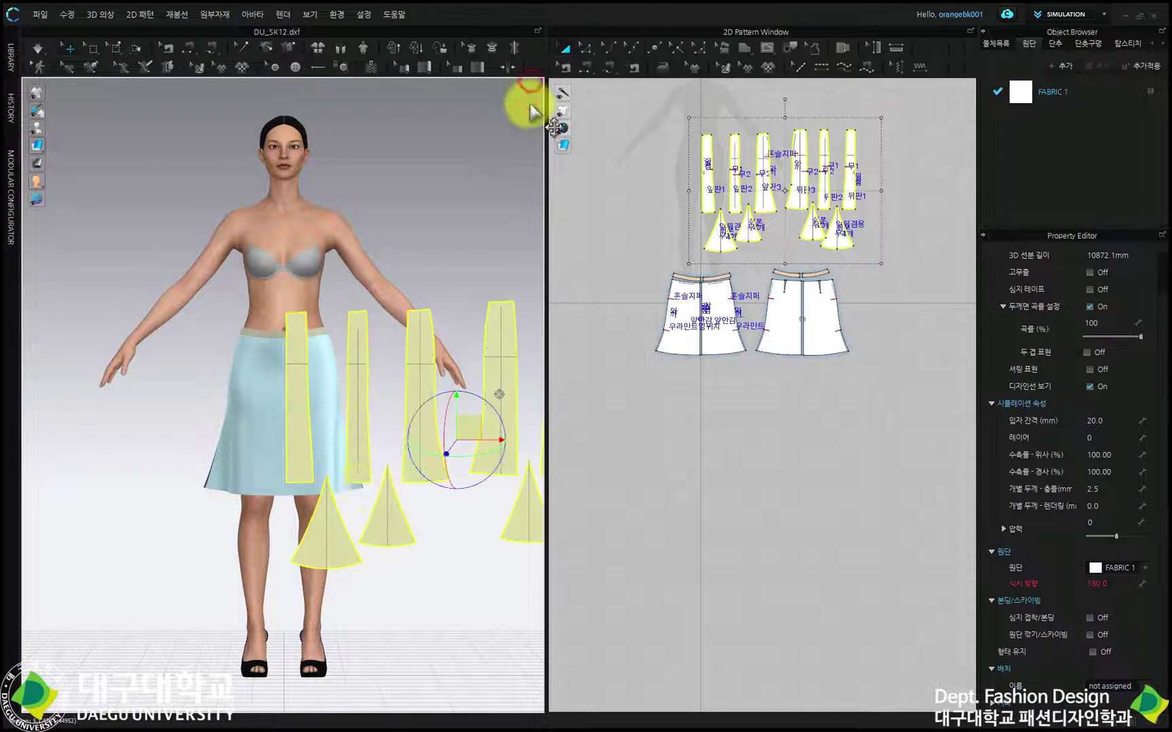
pyautogui.moveTo(612, 404); pyautogui.dragTo(899, 255)
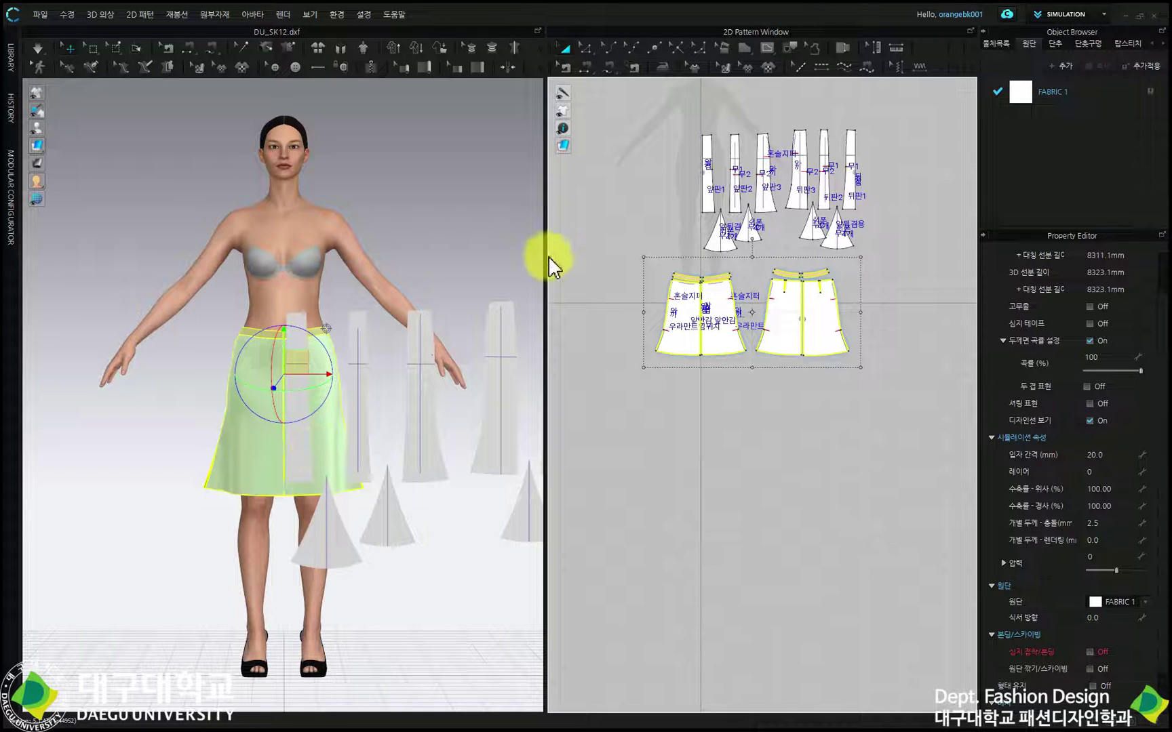
pyautogui.click(575, 259)
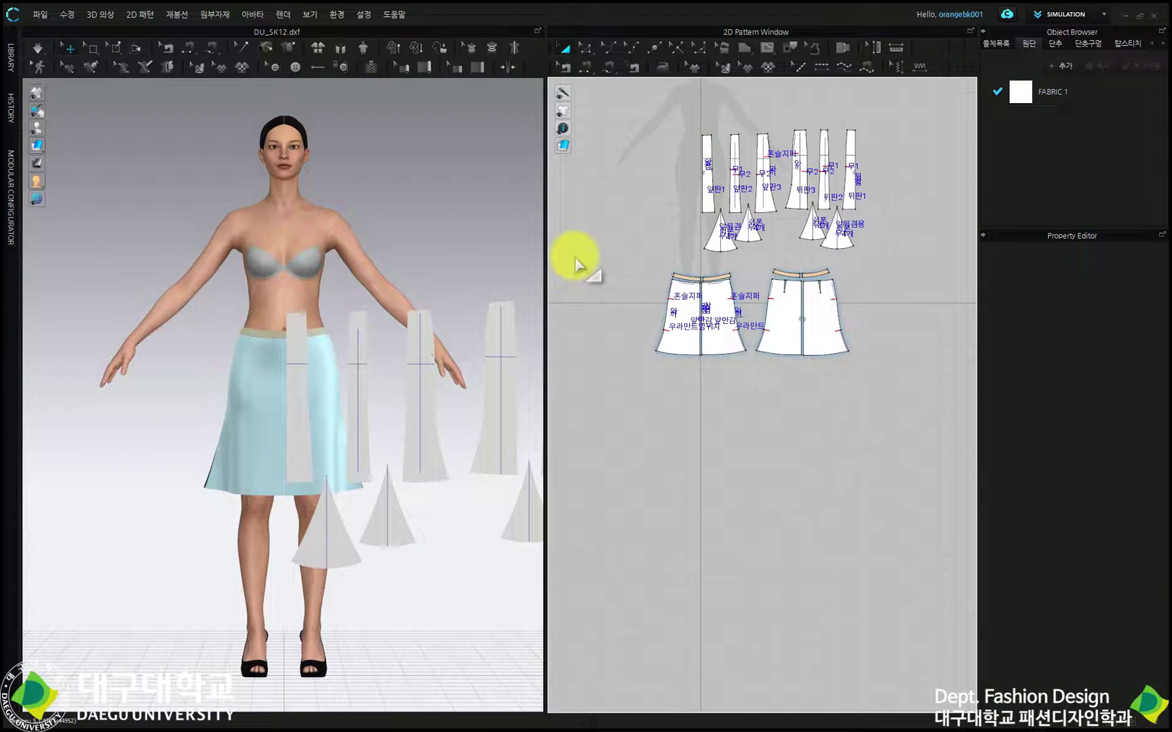